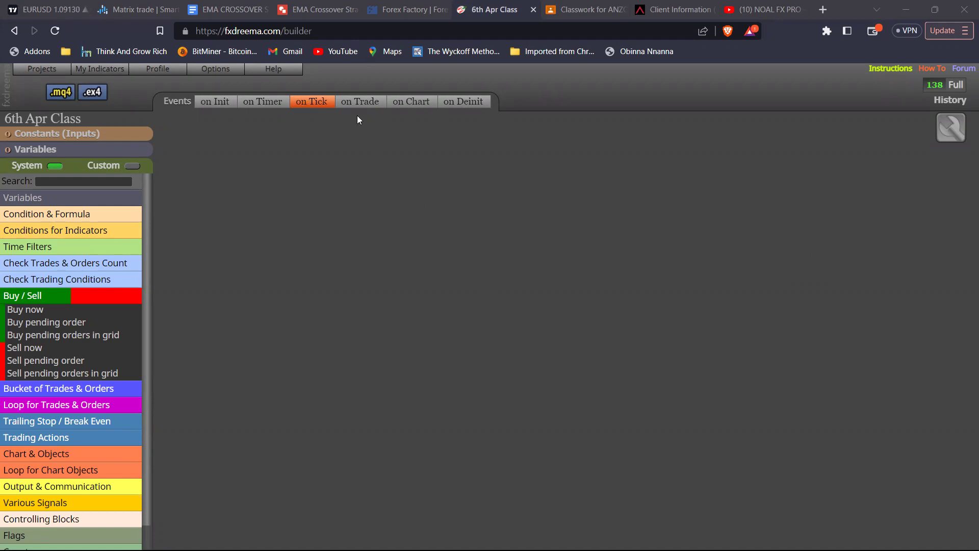
# Bring up the EMA CROSSOVER STRATEGY document in Google Docs and reload it to get past the page error.
pyautogui.click(329, 35)
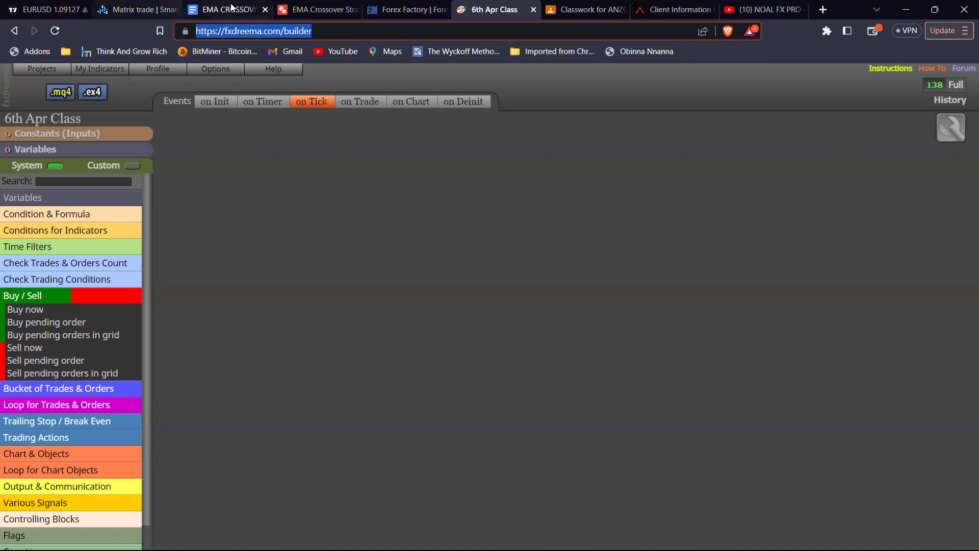
pyautogui.click(328, 235)
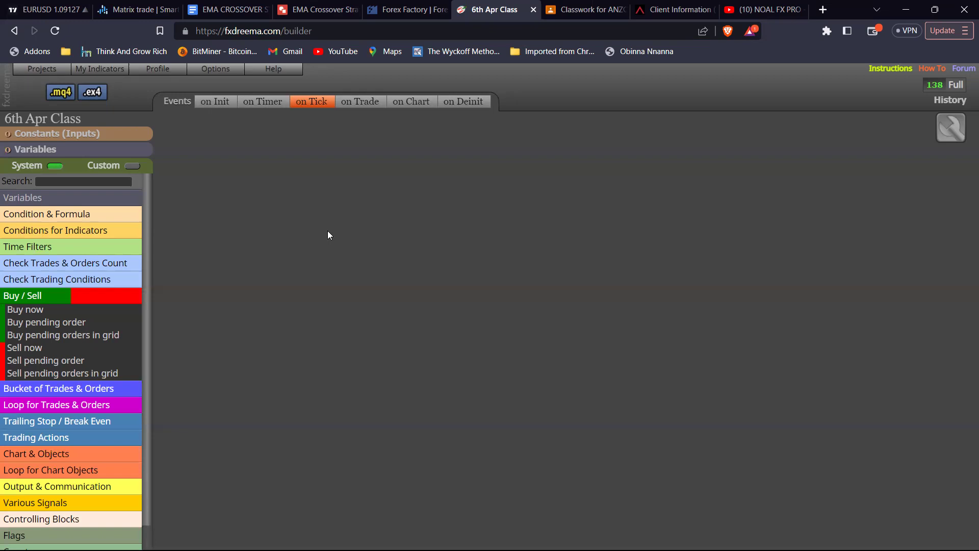
pyautogui.click(213, 6)
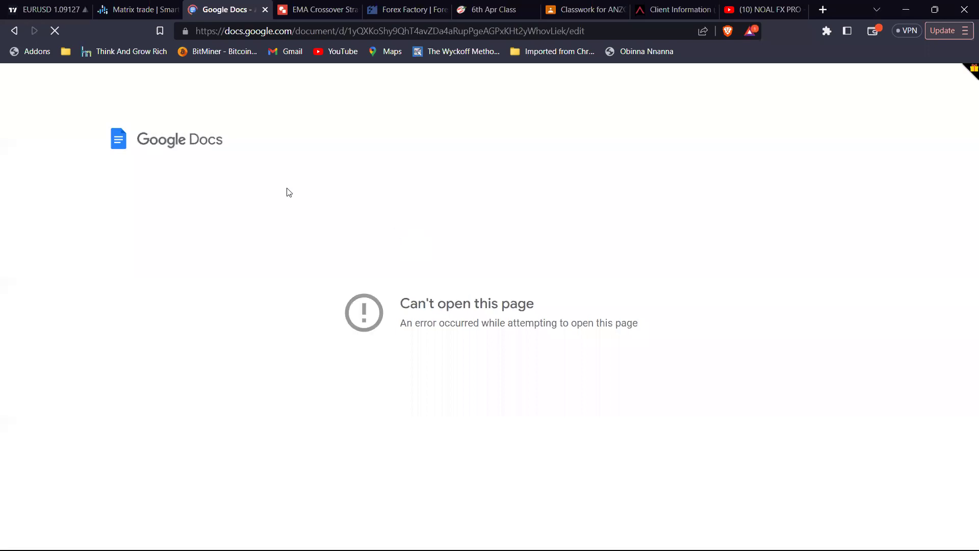
pyautogui.click(57, 37)
pyautogui.click(55, 31)
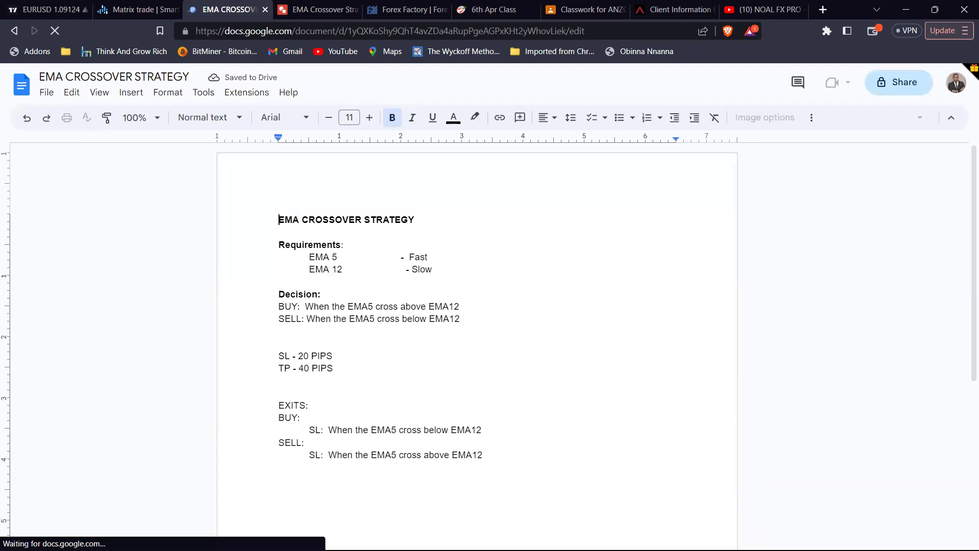
# Check the trade logic presentation slide, then return to the strategy document and review its title and Requirements heading.
pyautogui.hotkey('alt', 'Tab')
pyautogui.press('Tab')
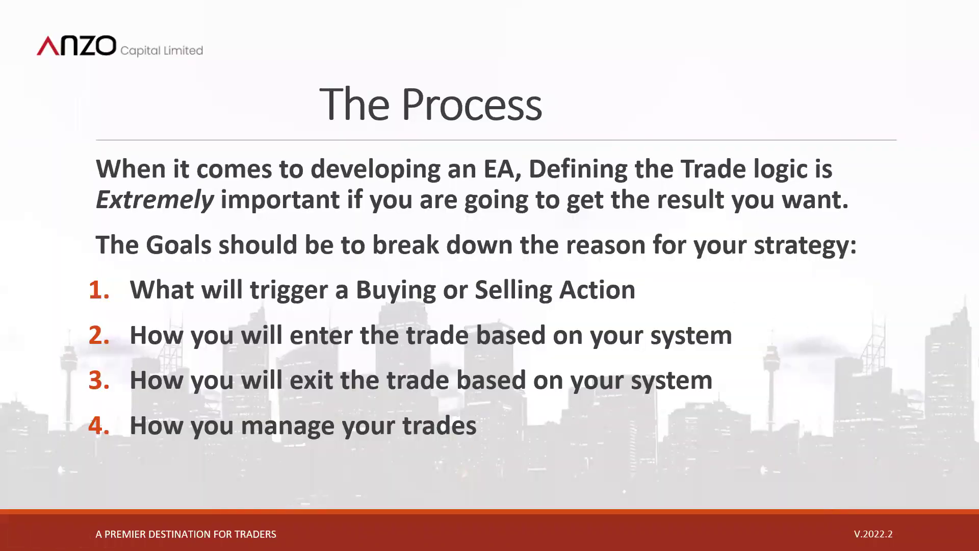
pyautogui.hotkey('alt', 'Tab')
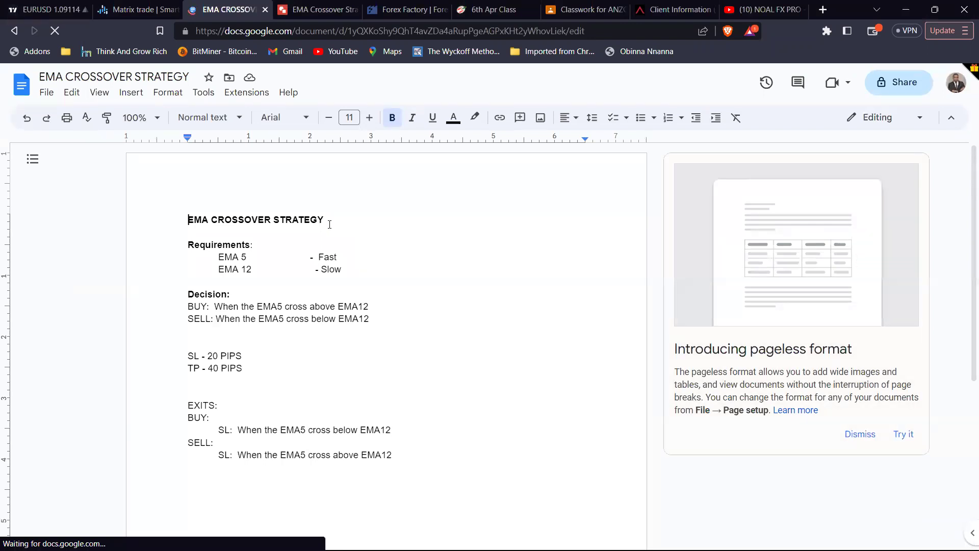
pyautogui.doubleClick(329, 224)
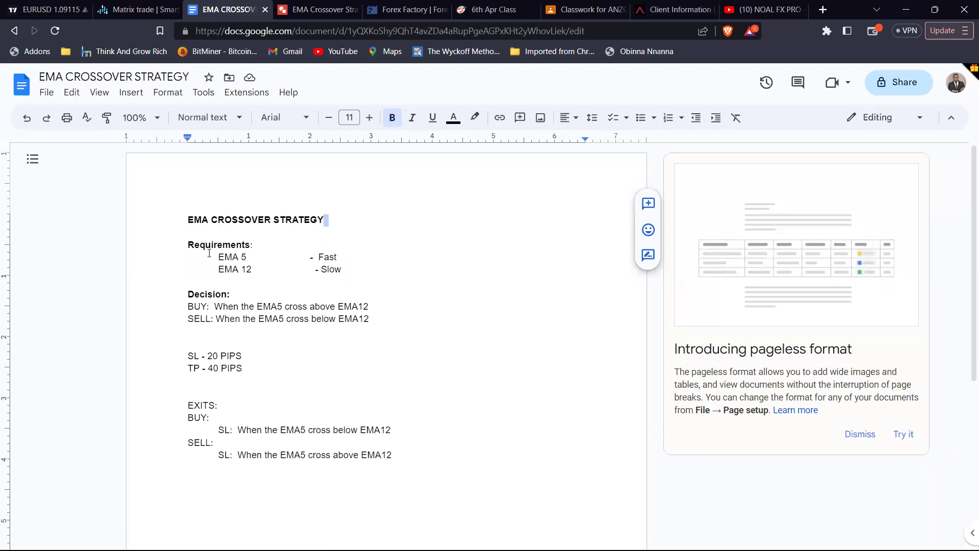
pyautogui.doubleClick(194, 247)
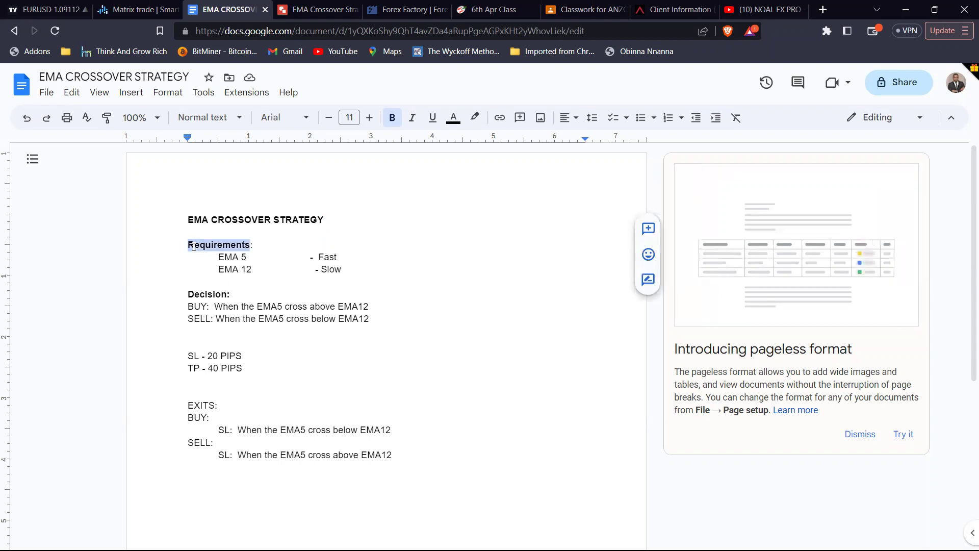
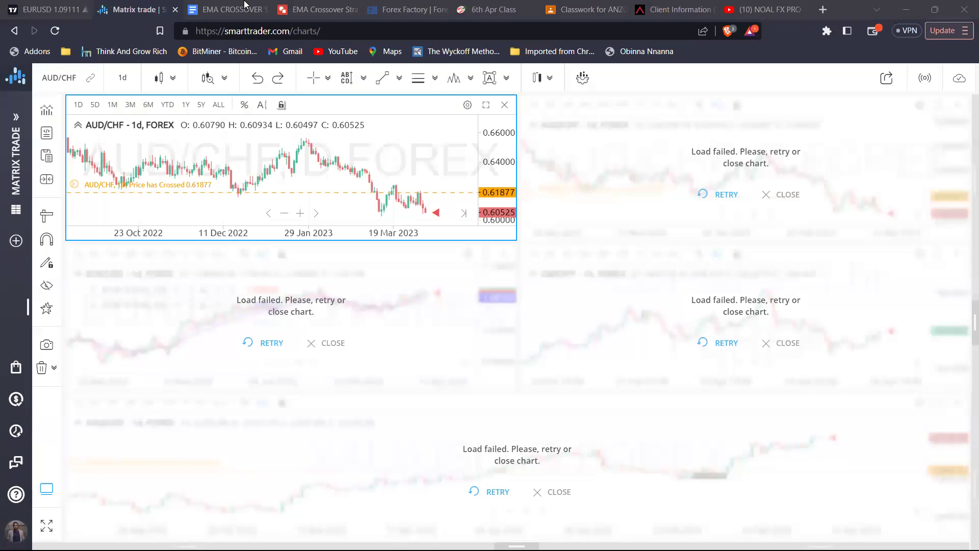
# Reload the failed EUR/USD daily chart and maximize it to fill the chart workspace.
pyautogui.click(253, 347)
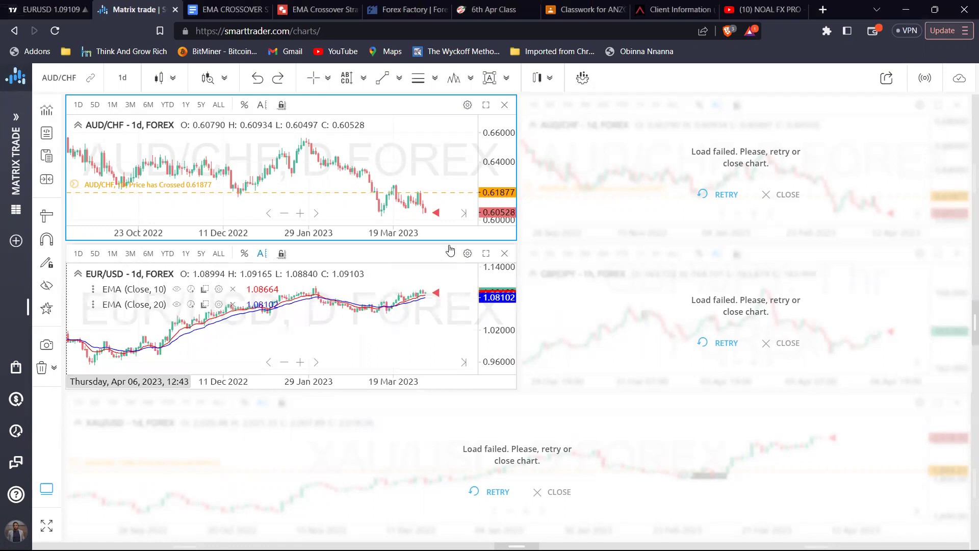
pyautogui.click(485, 254)
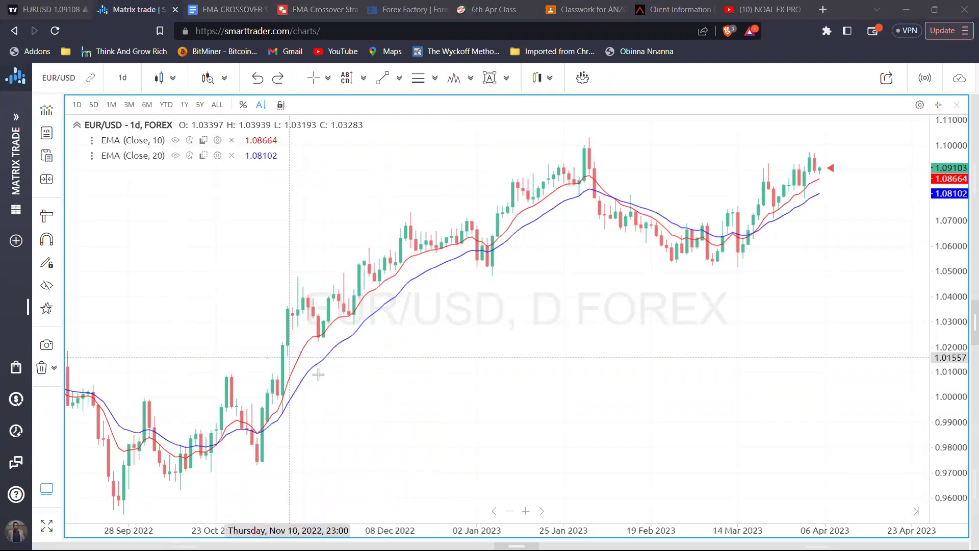
pyautogui.scroll(2, 339, 356)
pyautogui.scroll(2, 339, 356)
pyautogui.rightClick(340, 356)
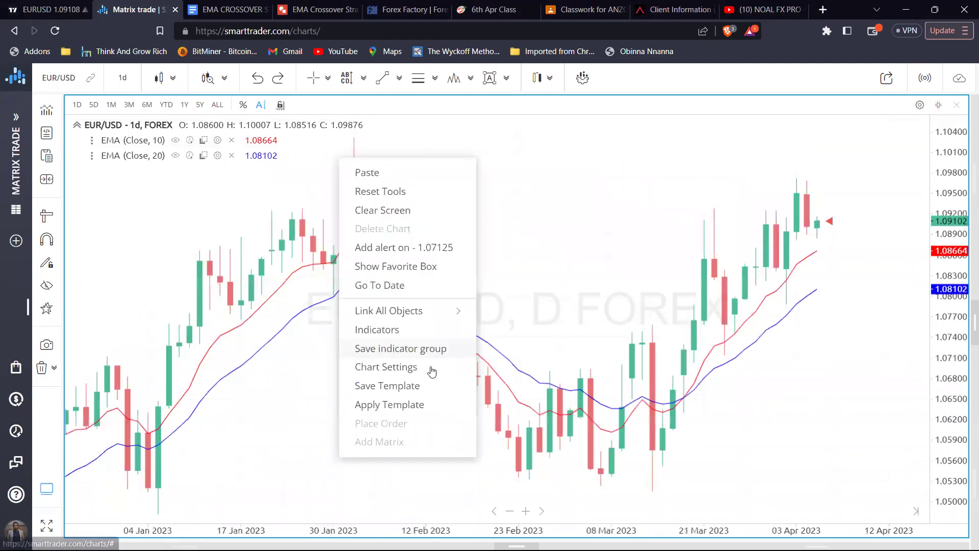
pyautogui.click(557, 204)
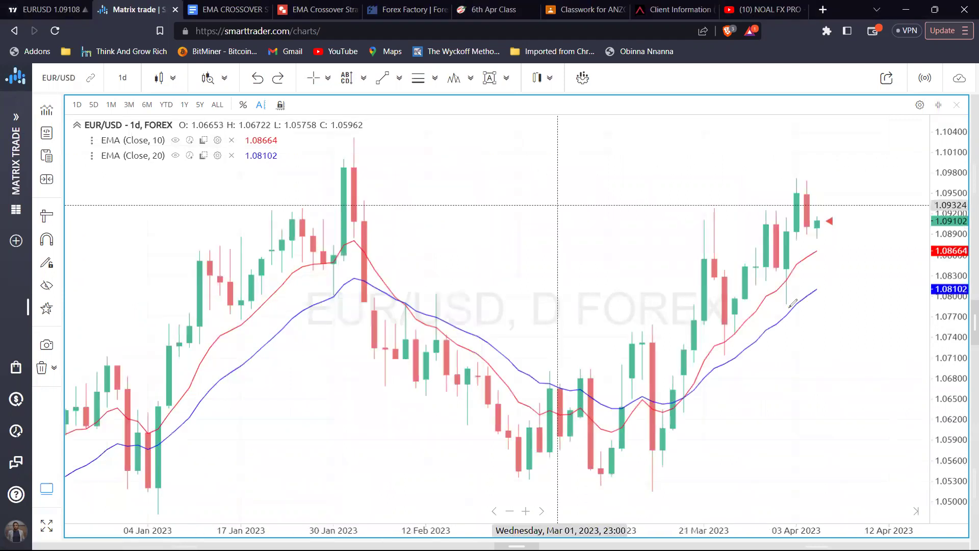
# Mark the recent ends of both EMA lines, trace the February price swings freehand, and undo all the marks.
pyautogui.moveTo(785, 316)
pyautogui.mouseDown()
pyautogui.moveTo(839, 275)
pyautogui.moveTo(829, 251)
pyautogui.mouseUp()
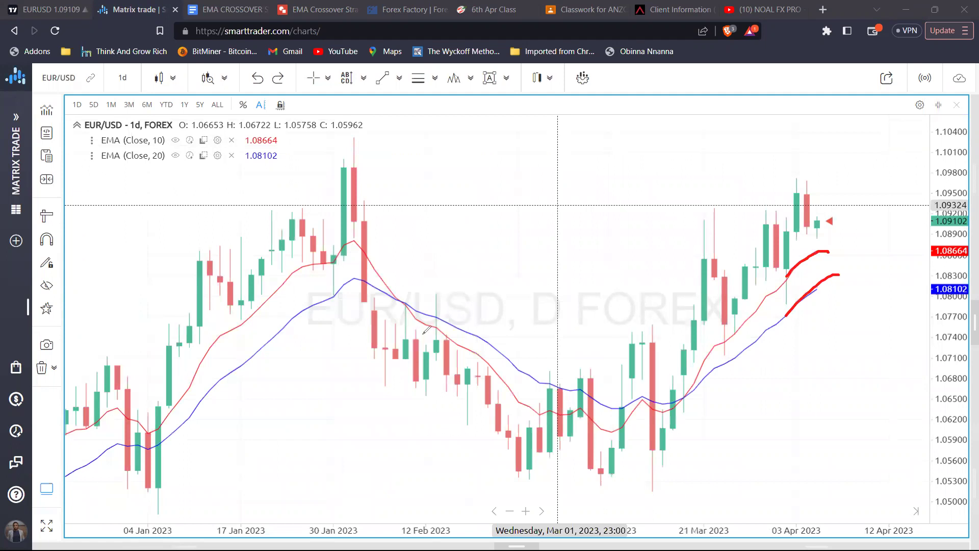
pyautogui.moveTo(336, 171)
pyautogui.mouseDown()
pyautogui.moveTo(339, 275)
pyautogui.moveTo(436, 331)
pyautogui.moveTo(539, 485)
pyautogui.moveTo(582, 421)
pyautogui.mouseUp()
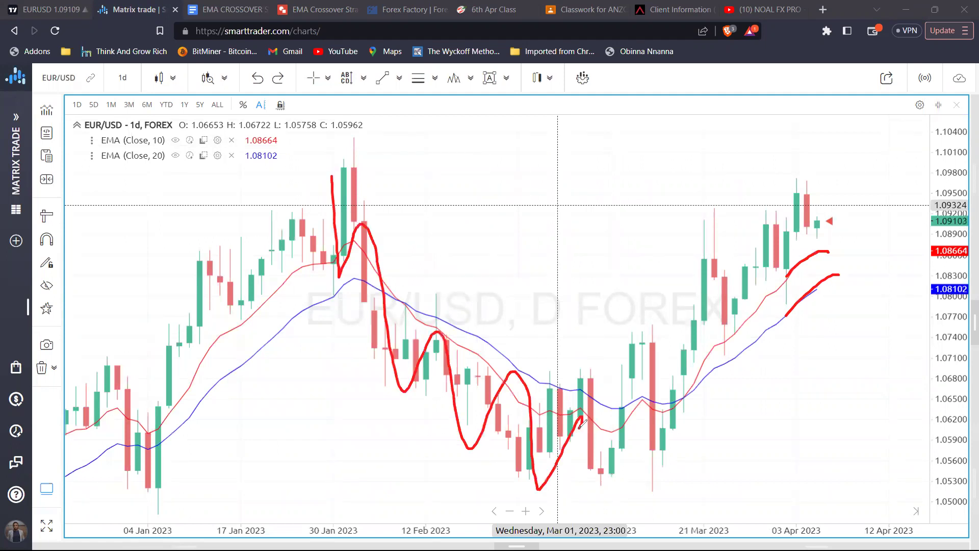
pyautogui.hotkey('ctrl', 'z')
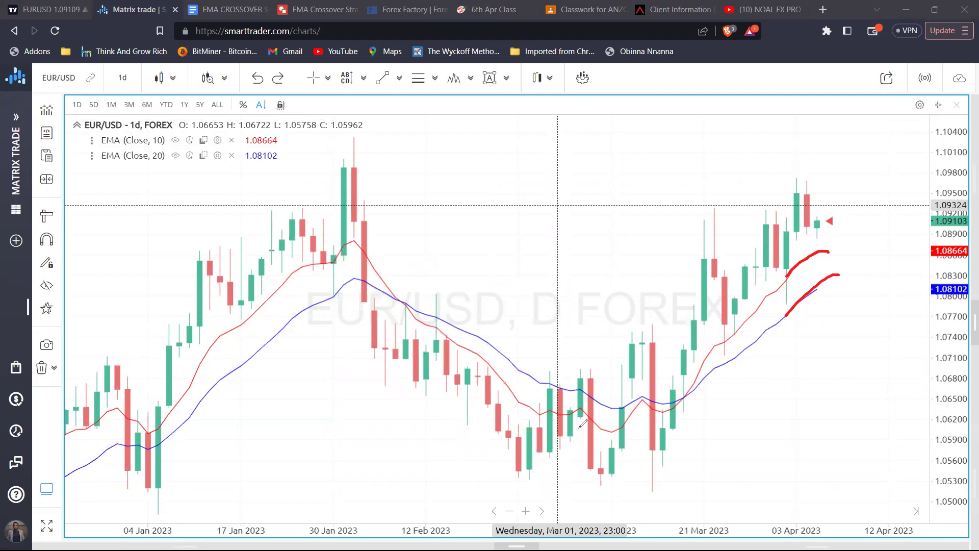
pyautogui.hotkey('ctrl', 'z')
pyautogui.hotkey('ctrl', 'z')
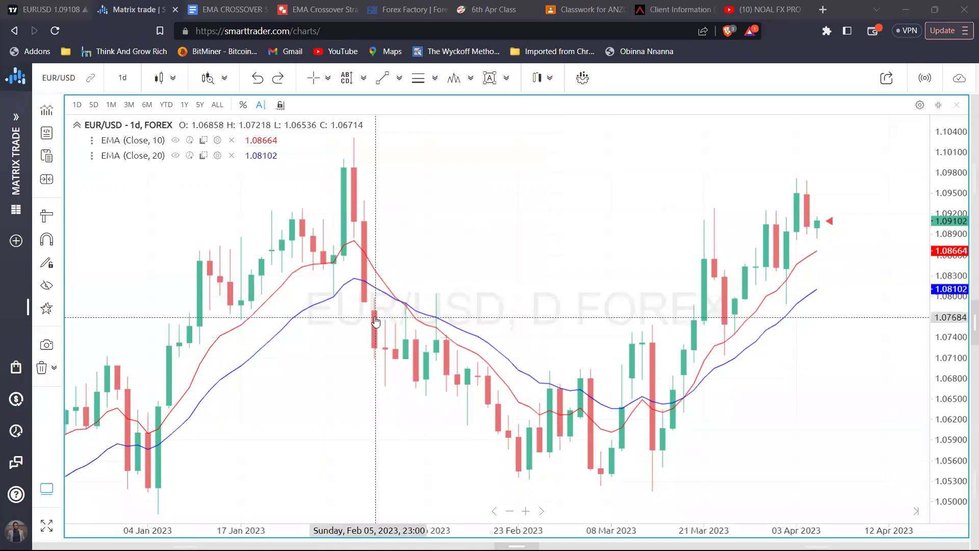
# Switch the EUR/USD chart to the 1-hour timeframe.
pyautogui.scroll(-3, 376, 318)
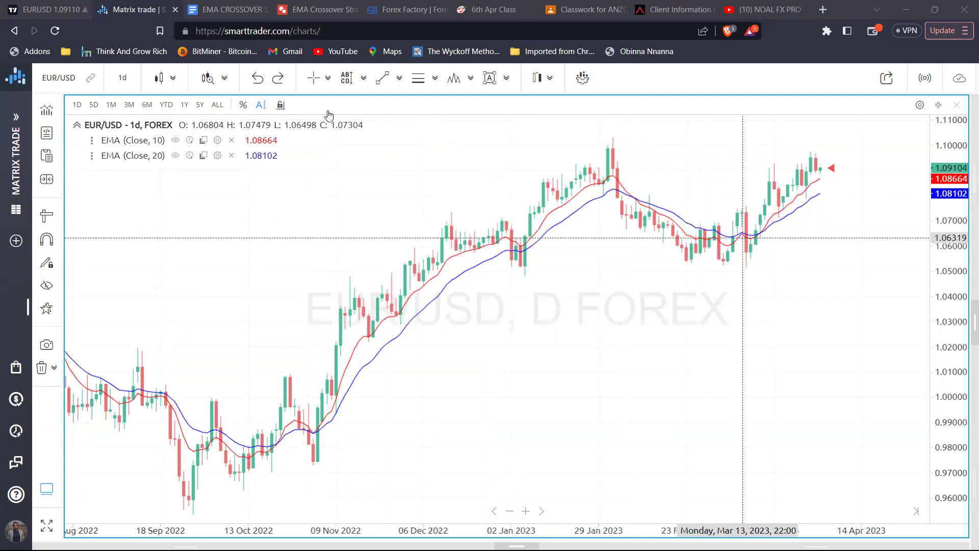
pyautogui.click(122, 82)
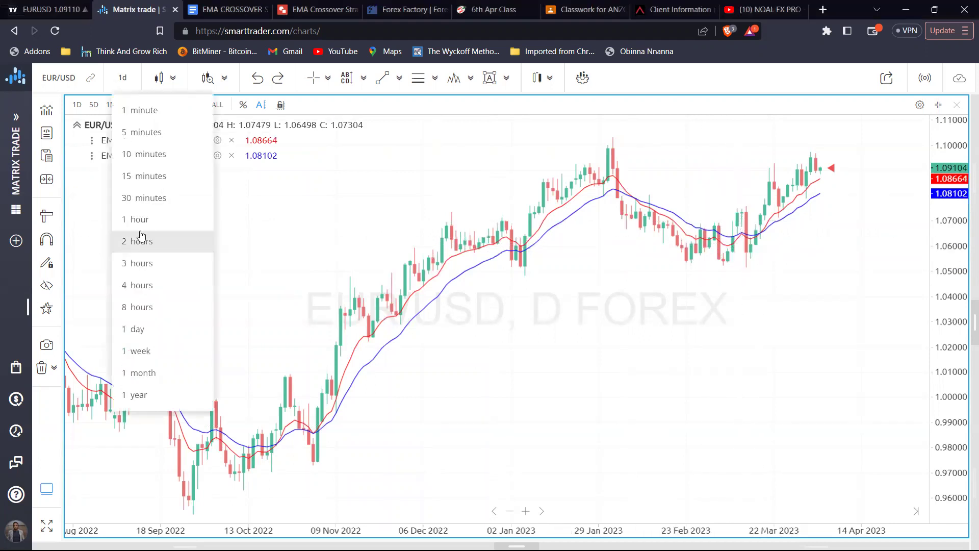
pyautogui.click(145, 222)
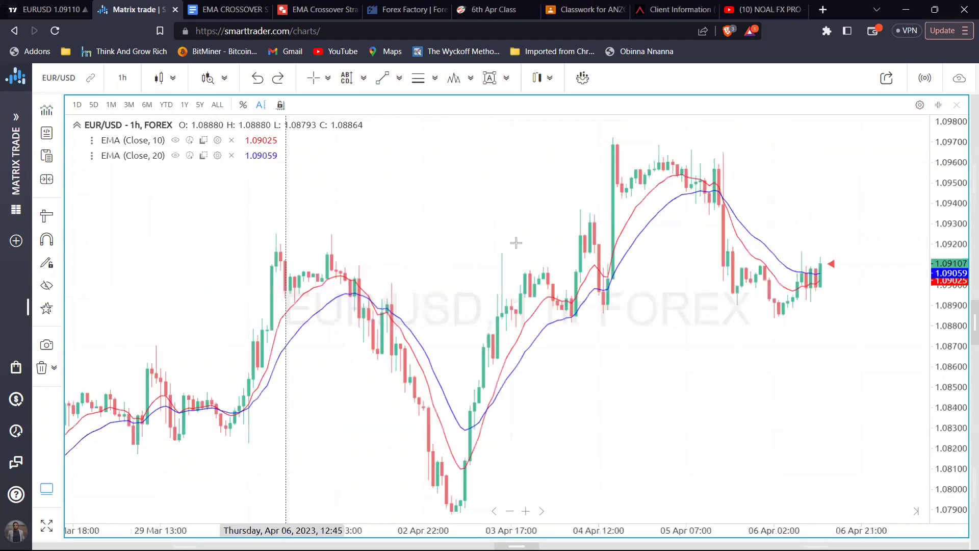
# Circle the EMA 10 and EMA 20 lines freehand just after their 23 March downward crossover on the hourly chart.
pyautogui.scroll(-1, 515, 243)
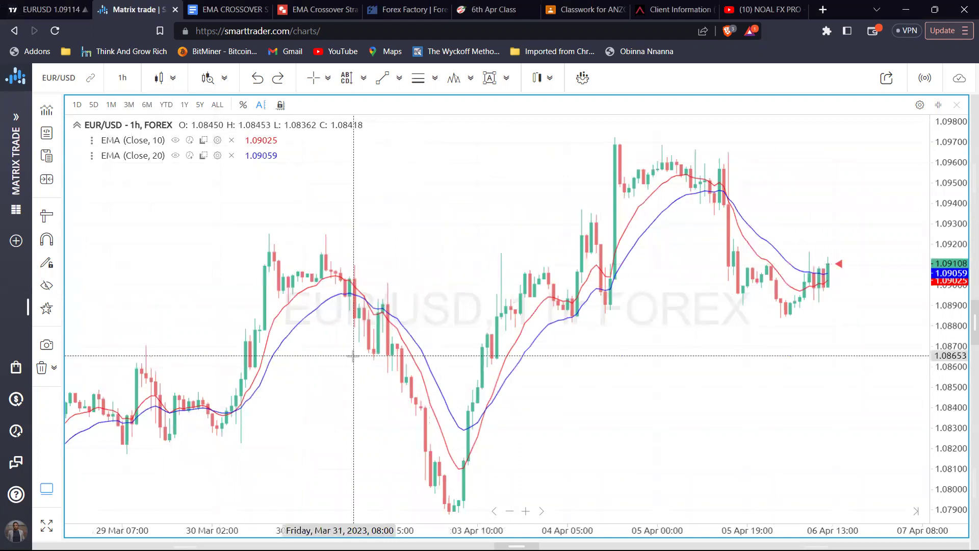
pyautogui.hscroll(-3, 354, 355)
pyautogui.scroll(-1, 576, 400)
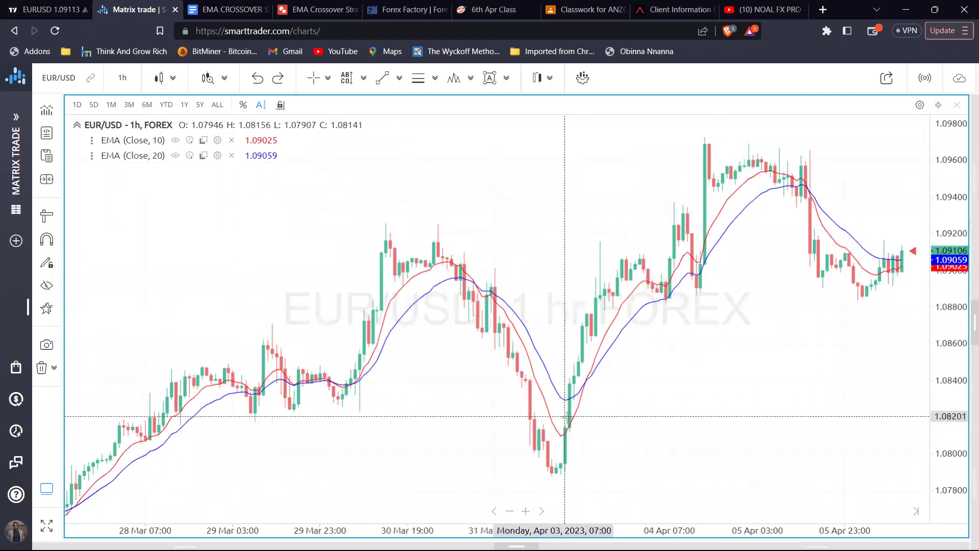
pyautogui.hscroll(-3, 467, 377)
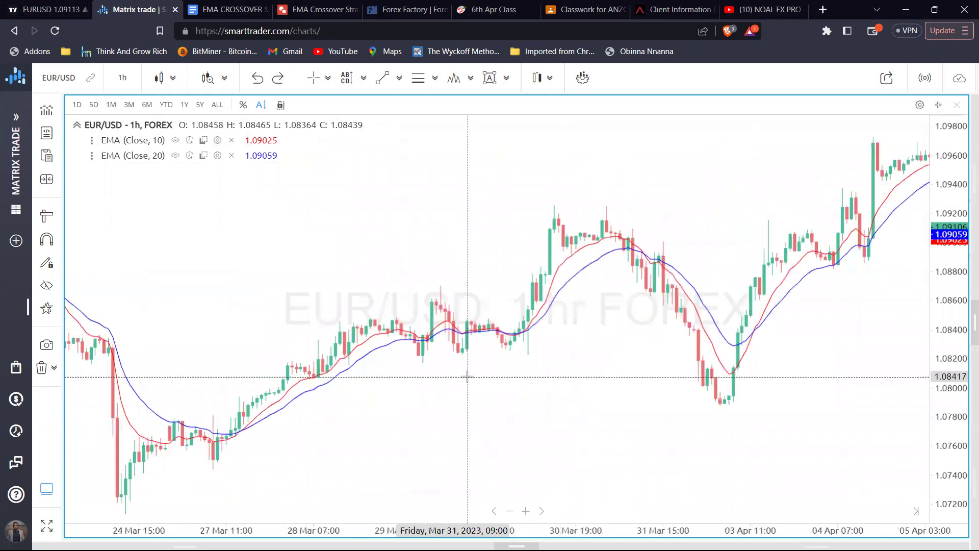
pyautogui.hscroll(-3, 467, 377)
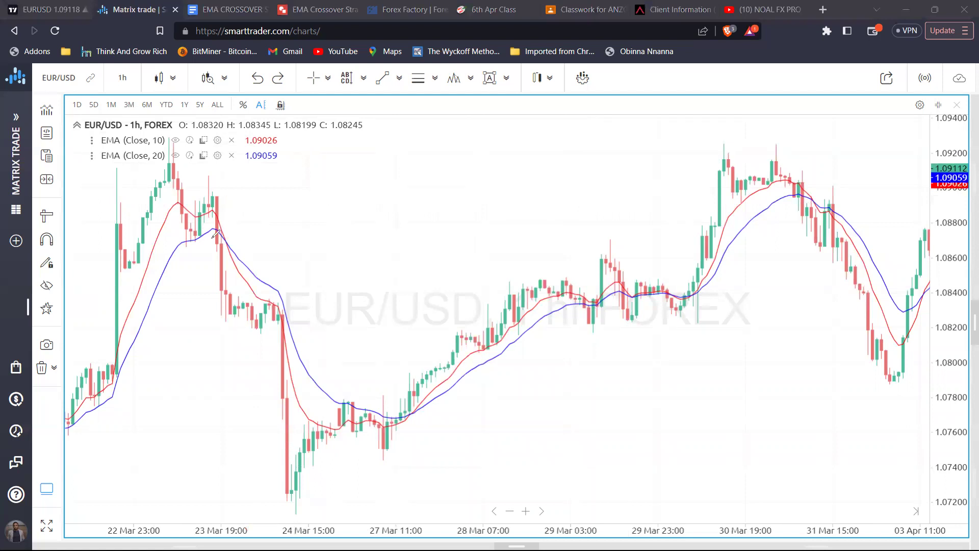
pyautogui.moveTo(154, 182)
pyautogui.mouseDown()
pyautogui.moveTo(164, 206)
pyautogui.moveTo(227, 198)
pyautogui.moveTo(255, 348)
pyautogui.moveTo(282, 309)
pyautogui.moveTo(296, 485)
pyautogui.moveTo(322, 461)
pyautogui.moveTo(394, 451)
pyautogui.moveTo(470, 317)
pyautogui.moveTo(505, 349)
pyautogui.moveTo(580, 245)
pyautogui.moveTo(628, 295)
pyautogui.moveTo(645, 261)
pyautogui.mouseUp()
pyautogui.moveTo(721, 302); pyautogui.dragTo(750, 214)
pyautogui.moveTo(239, 249)
pyautogui.mouseDown()
pyautogui.moveTo(227, 262)
pyautogui.moveTo(239, 291)
pyautogui.moveTo(269, 271)
pyautogui.moveTo(265, 241)
pyautogui.moveTo(244, 240)
pyautogui.mouseUp()
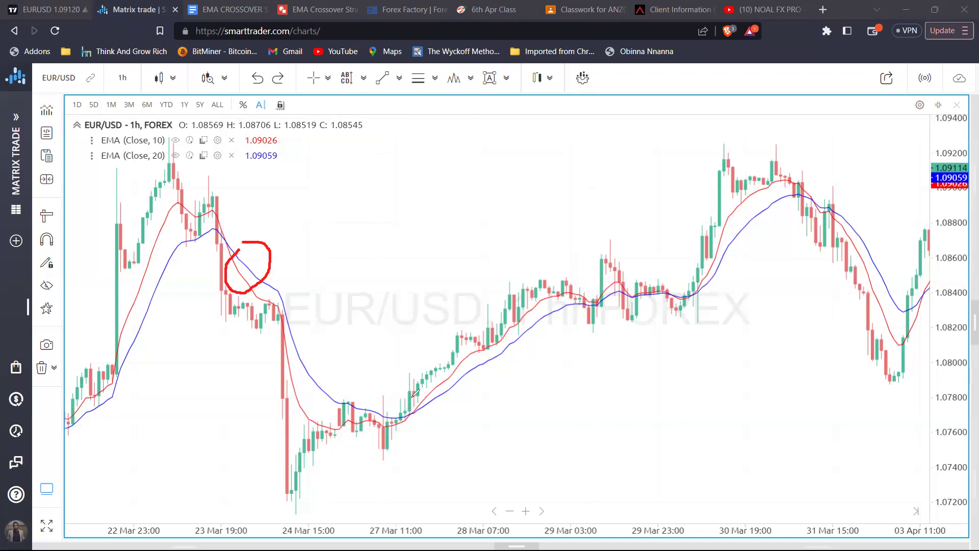
# Circle the upward EMA crossover near 27 March and draw arrows pointing at it from above and below.
pyautogui.moveTo(407, 395)
pyautogui.mouseDown()
pyautogui.moveTo(415, 437)
pyautogui.moveTo(429, 419)
pyautogui.moveTo(420, 400)
pyautogui.mouseUp()
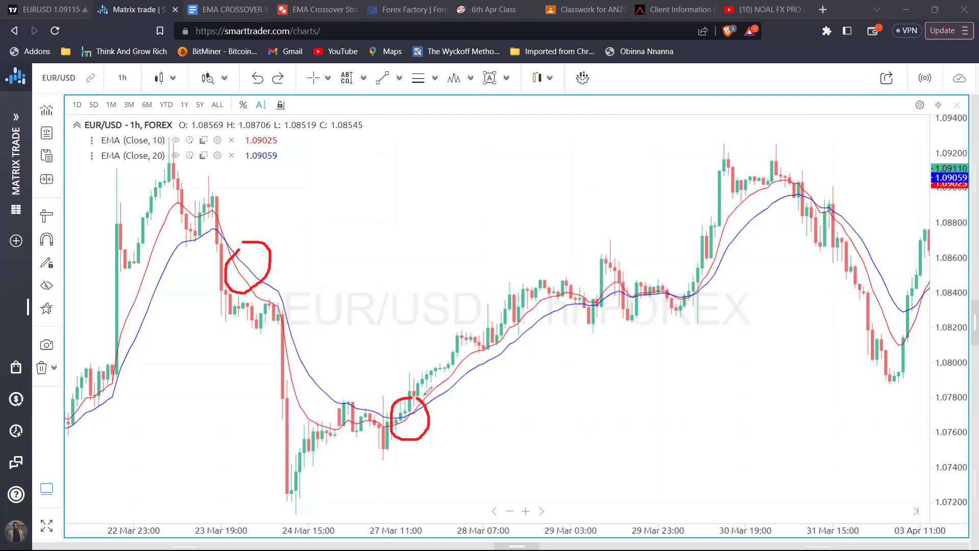
pyautogui.moveTo(384, 319); pyautogui.dragTo(411, 389)
pyautogui.moveTo(389, 378)
pyautogui.mouseDown()
pyautogui.moveTo(408, 389)
pyautogui.moveTo(418, 370)
pyautogui.mouseUp()
pyautogui.moveTo(283, 509)
pyautogui.mouseDown()
pyautogui.moveTo(353, 391)
pyautogui.moveTo(379, 421)
pyautogui.mouseUp()
pyautogui.hotkey('ctrl', 'z')
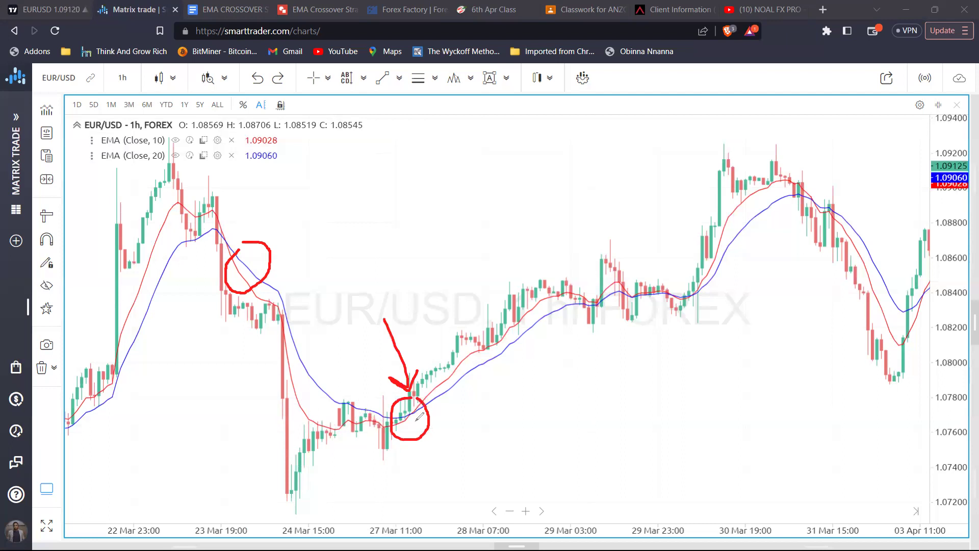
pyautogui.moveTo(446, 448)
pyautogui.mouseDown()
pyautogui.moveTo(410, 423)
pyautogui.moveTo(436, 431)
pyautogui.mouseUp()
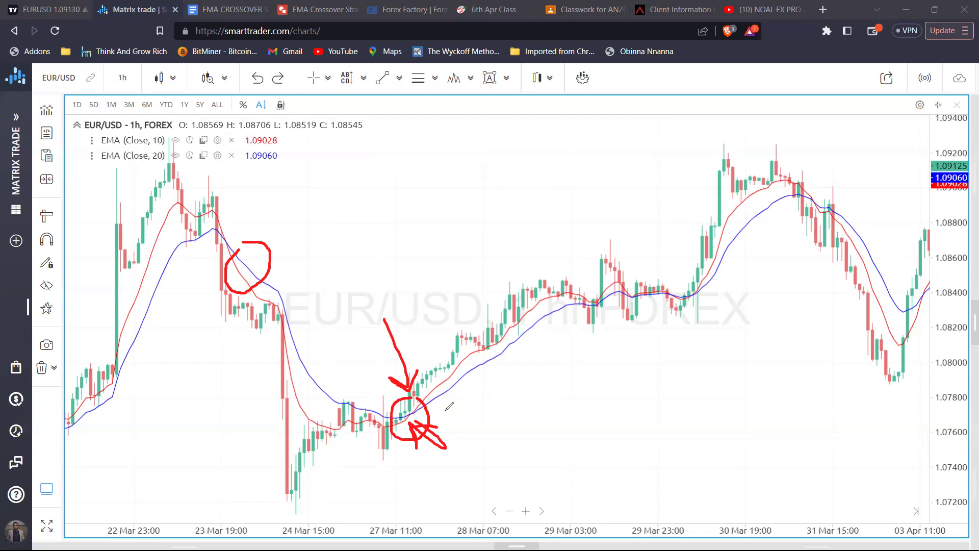
# Undo all the freehand circles and arrows on the EUR/USD chart.
pyautogui.hotkey('ctrl', 'z')
pyautogui.hotkey('ctrl', 'z')
pyautogui.hotkey('ctrl', 'z')
pyautogui.hotkey('ctrl', 'z')
pyautogui.hotkey('ctrl', 'z')
pyautogui.hotkey('ctrl', 'z')
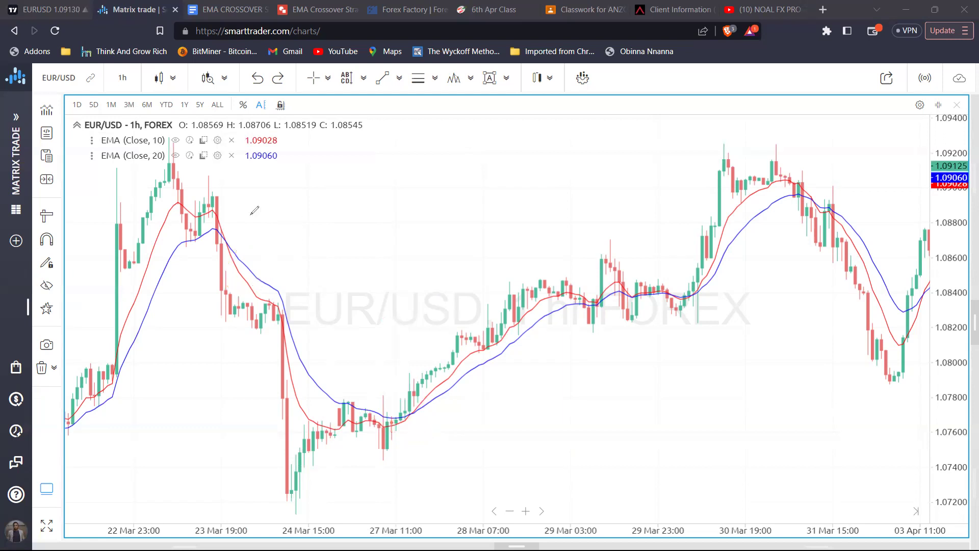
# Circle the 23 March and 27 March EMA crossovers, trace freehand between them, and undo the last two marks.
pyautogui.moveTo(222, 214)
pyautogui.mouseDown()
pyautogui.moveTo(201, 231)
pyautogui.moveTo(246, 221)
pyautogui.moveTo(224, 199)
pyautogui.mouseUp()
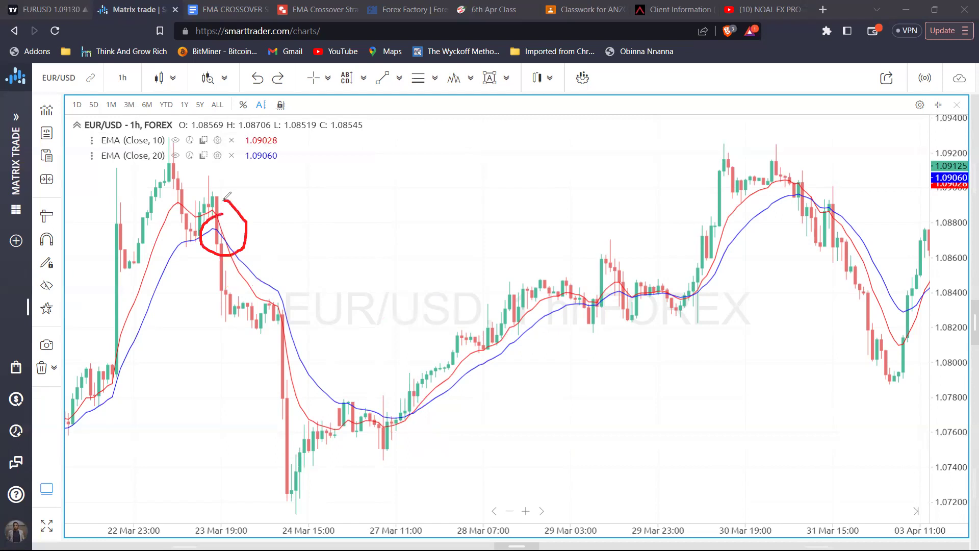
pyautogui.moveTo(412, 397)
pyautogui.mouseDown()
pyautogui.moveTo(396, 421)
pyautogui.moveTo(431, 412)
pyautogui.moveTo(423, 400)
pyautogui.mouseUp()
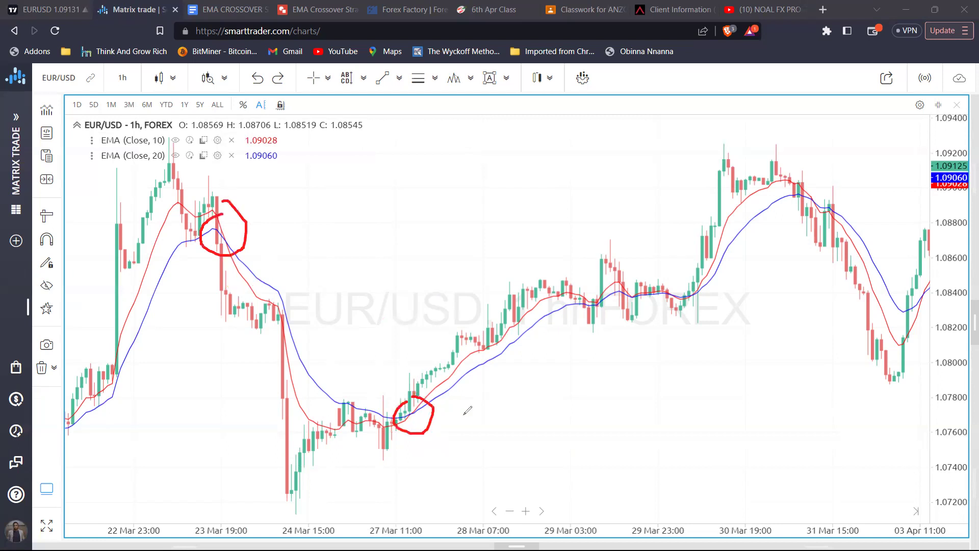
pyautogui.moveTo(212, 258)
pyautogui.mouseDown()
pyautogui.moveTo(357, 458)
pyautogui.moveTo(376, 519)
pyautogui.mouseUp()
pyautogui.hotkey('ctrl', 'z')
pyautogui.hotkey('ctrl', 'z')
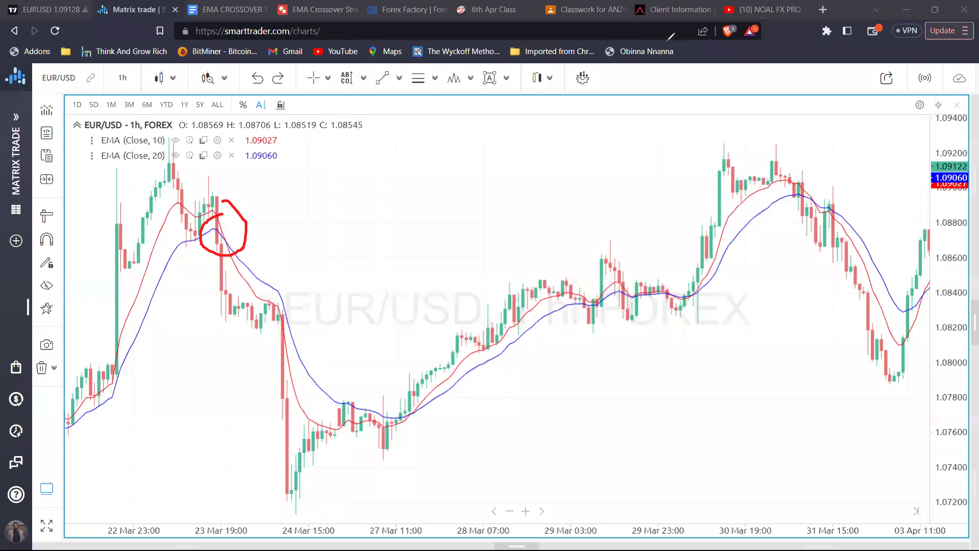
# Return to the EMA CROSSOVER STRATEGY document and review the EMA 10 and EMA 20 requirement lines.
pyautogui.click(228, 5)
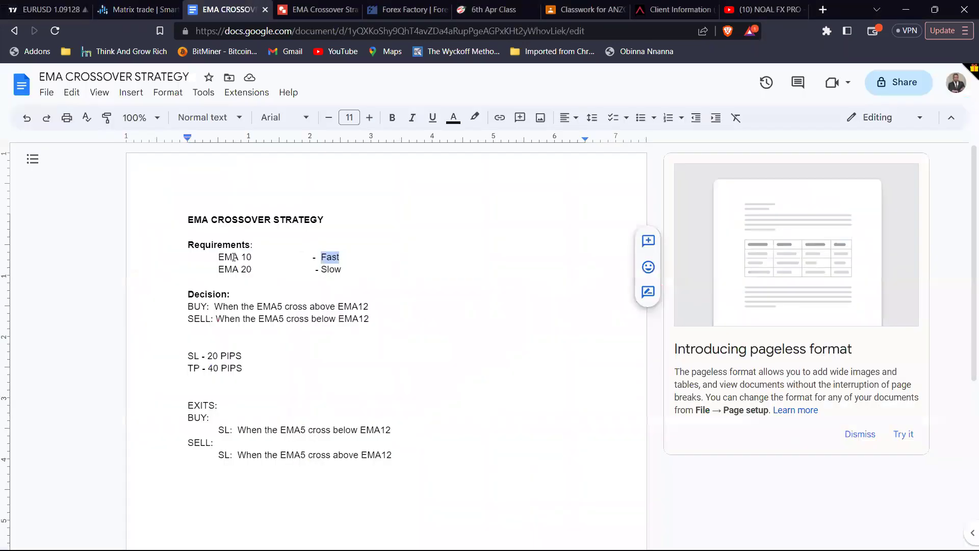
pyautogui.doubleClick(234, 257)
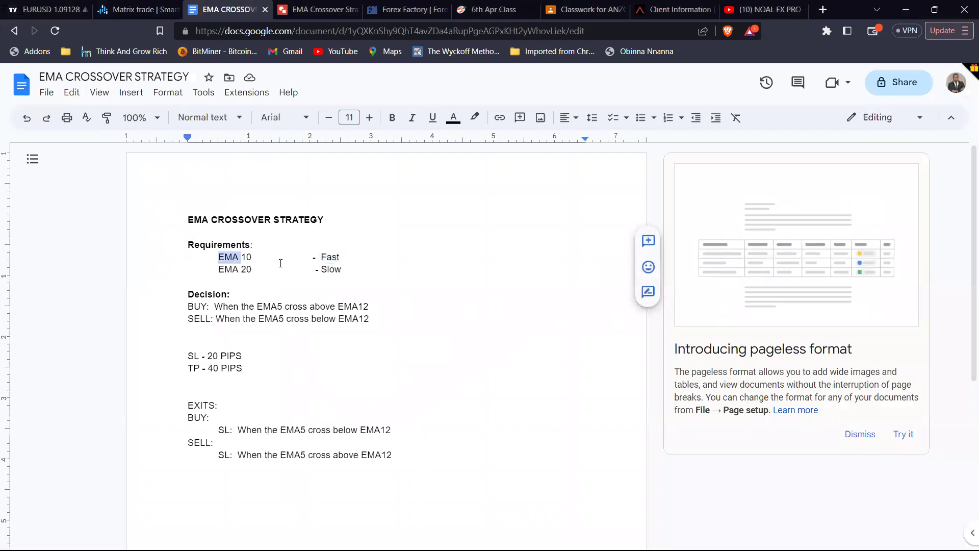
pyautogui.doubleClick(231, 270)
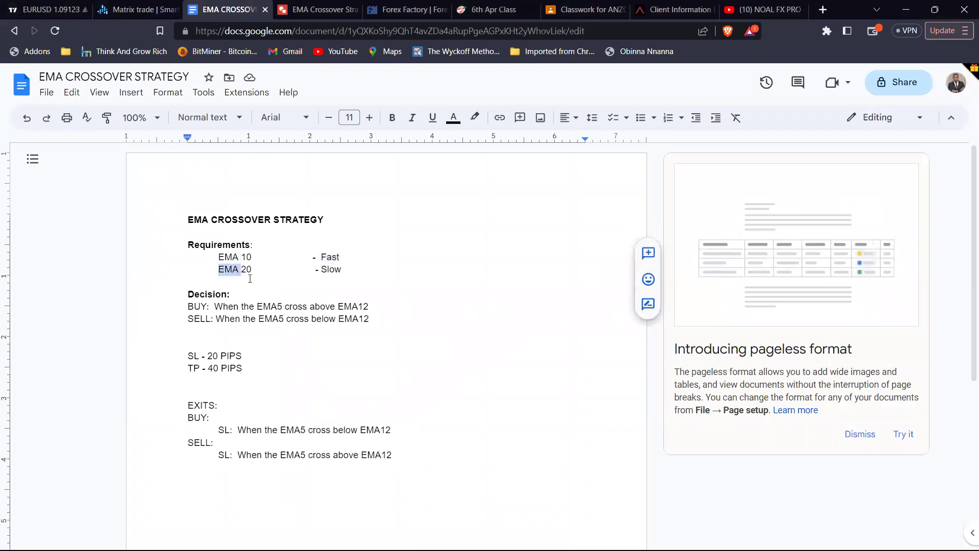
# Update the BUY rule under Decision to read "When the EMA10 cross above EMA20".
pyautogui.click(188, 307)
pyautogui.keyDown('shift'); pyautogui.click(264, 307); pyautogui.keyUp('shift')
pyautogui.click(279, 307)
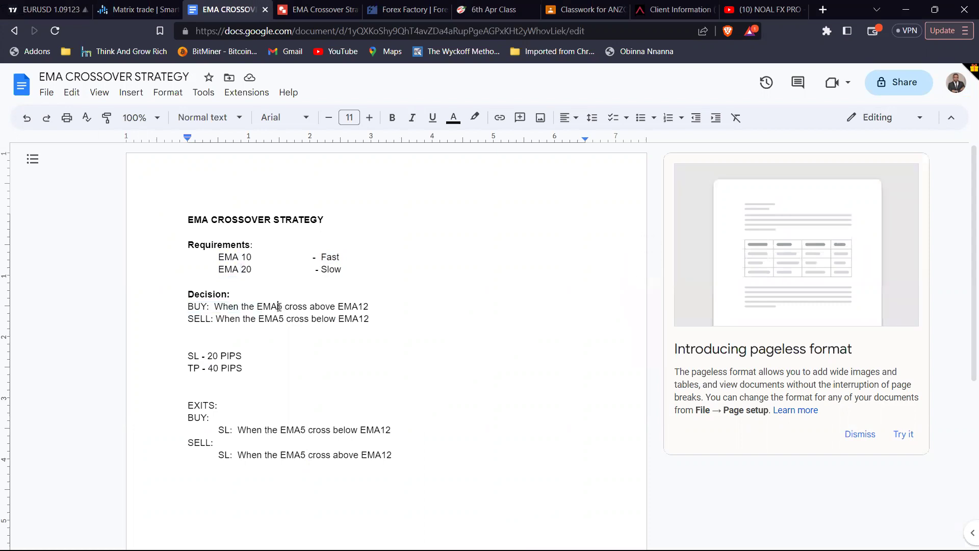
pyautogui.press('BackSpace')
pyautogui.write('10')
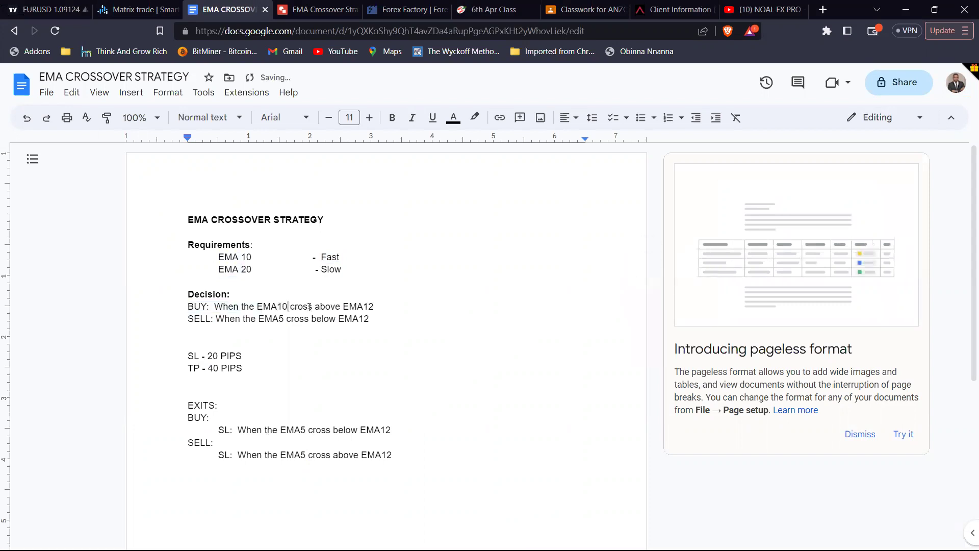
pyautogui.doubleClick(372, 305)
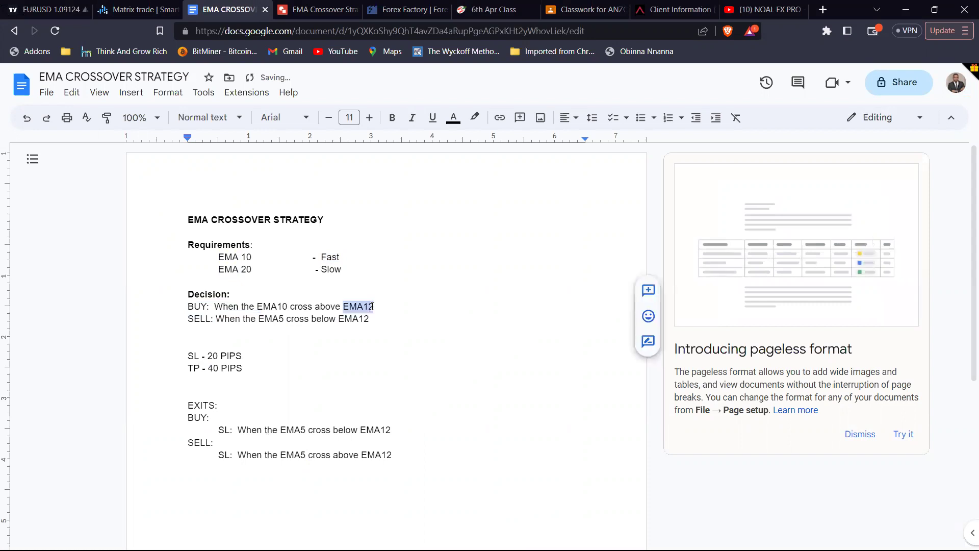
pyautogui.write('EMA')
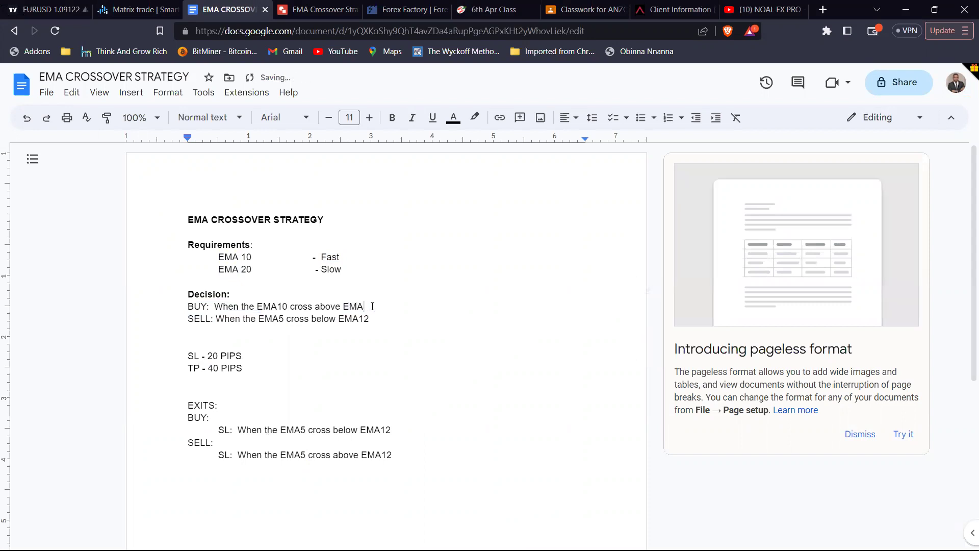
pyautogui.write('20')
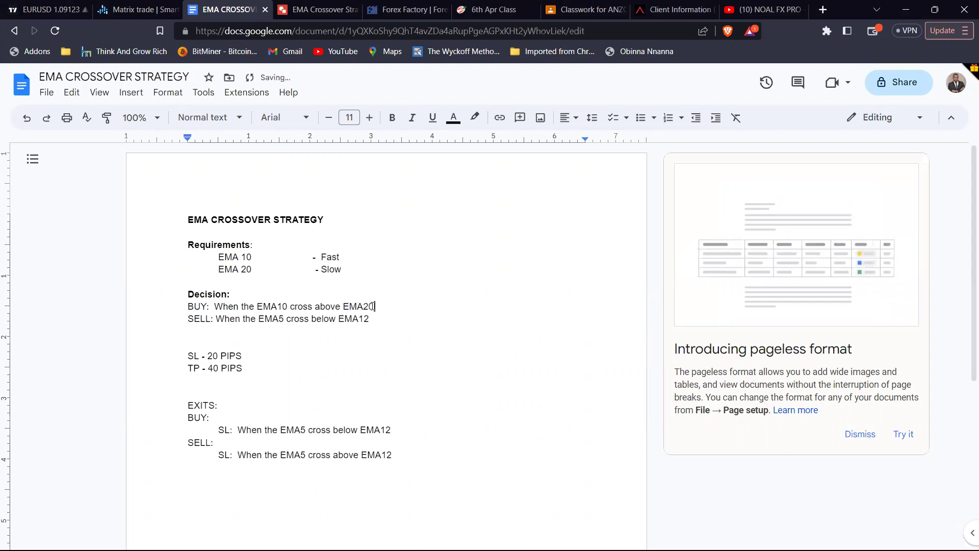
# Update the SELL rule under Decision to read "When the EMA10 cross below EMA20".
pyautogui.click(283, 318)
pyautogui.press('BackSpace')
pyautogui.write('10')
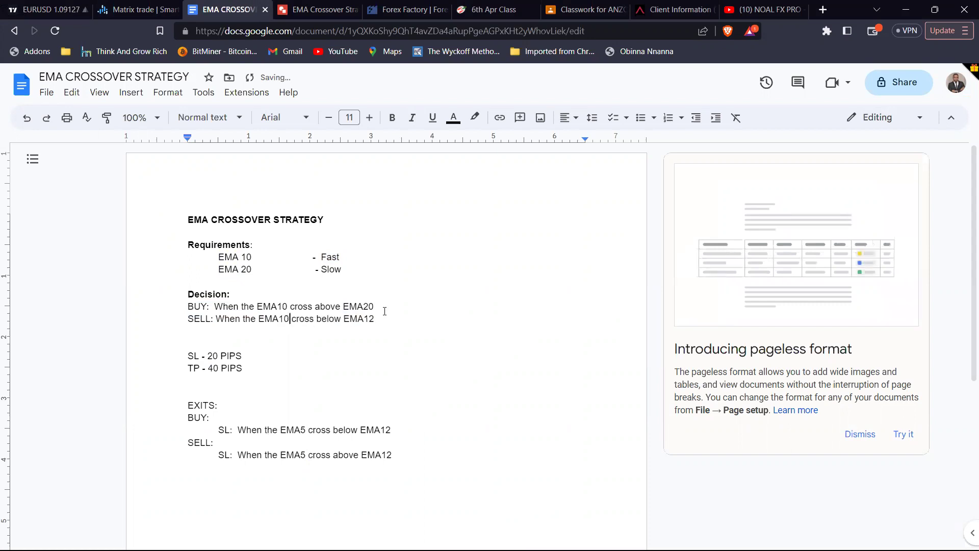
pyautogui.press('BackSpace')
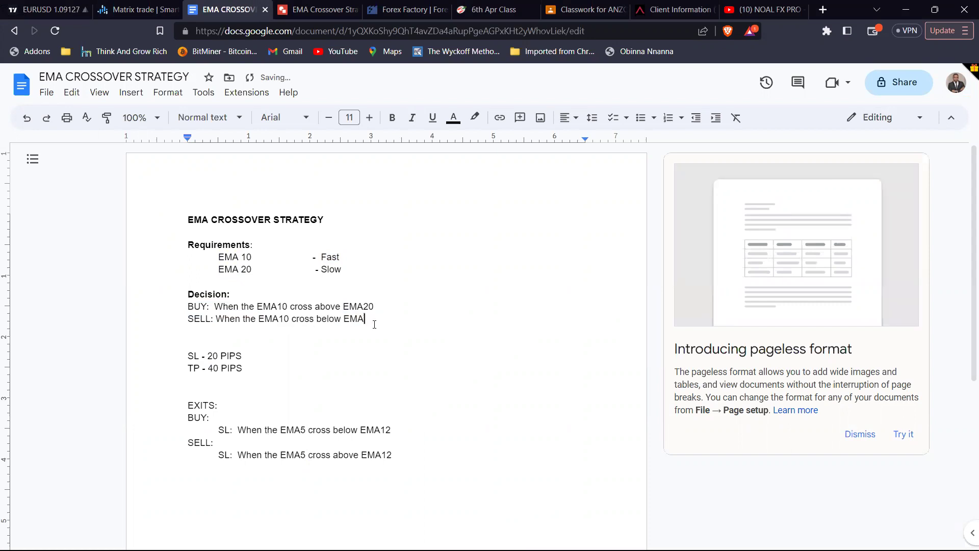
pyautogui.write('20')
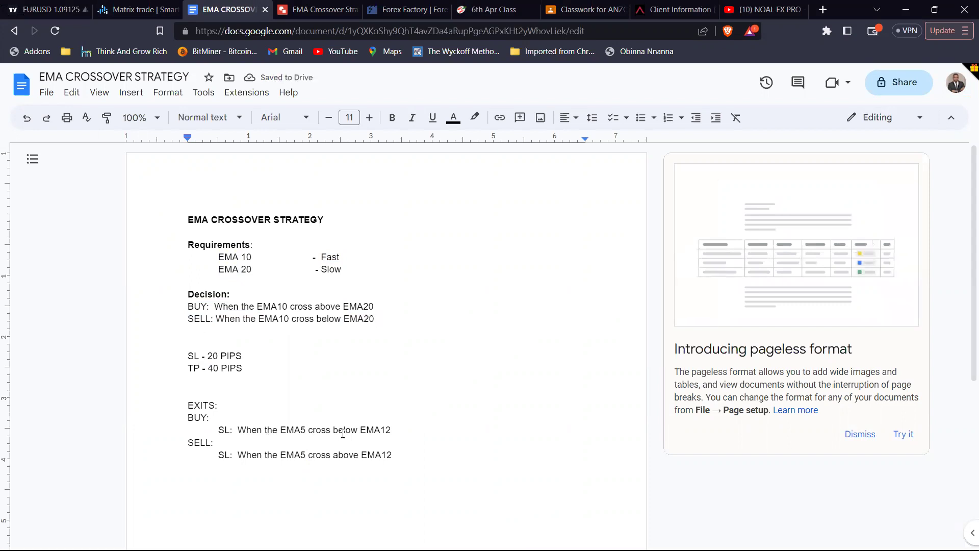
# Switch to the PowerPoint slide show to review The Process slide, and return to the strategy document in the browser.
pyautogui.hotkey('alt', 'Tab')
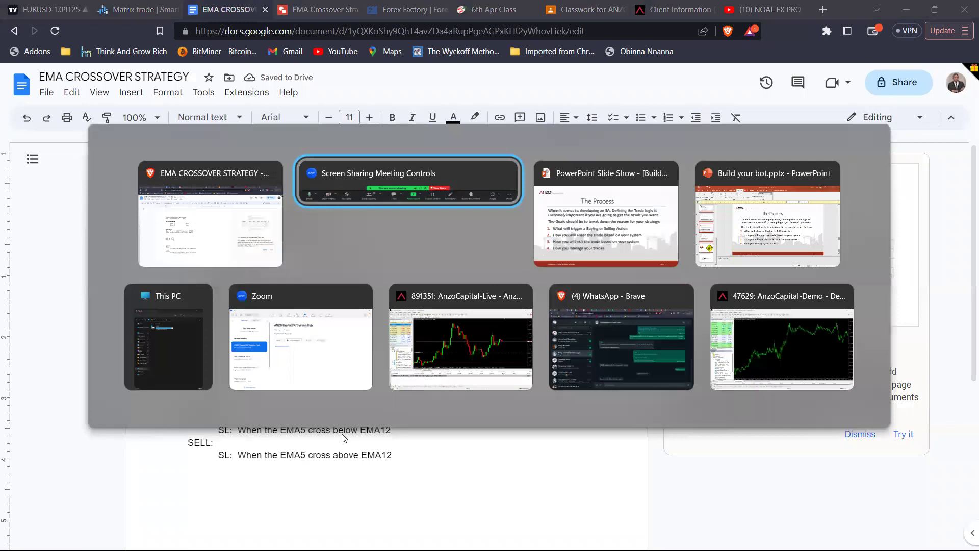
pyautogui.hotkey('alt', 'Tab')
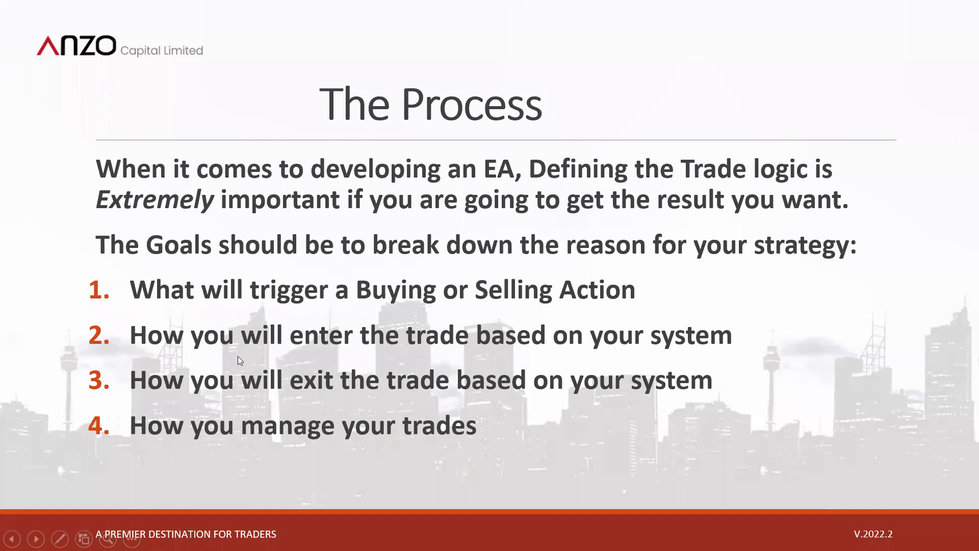
pyautogui.hotkey('alt', 'Tab')
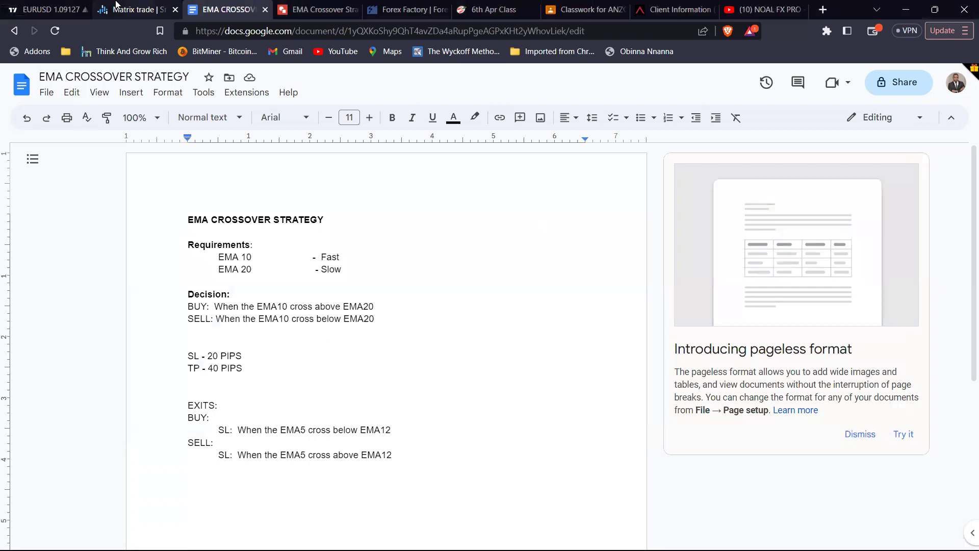
# Go to the EUR/USD chart in Matrix trade and draw a rectangle around the candles near 27 March 08:00, just before the EMA crossover.
pyautogui.click(116, 6)
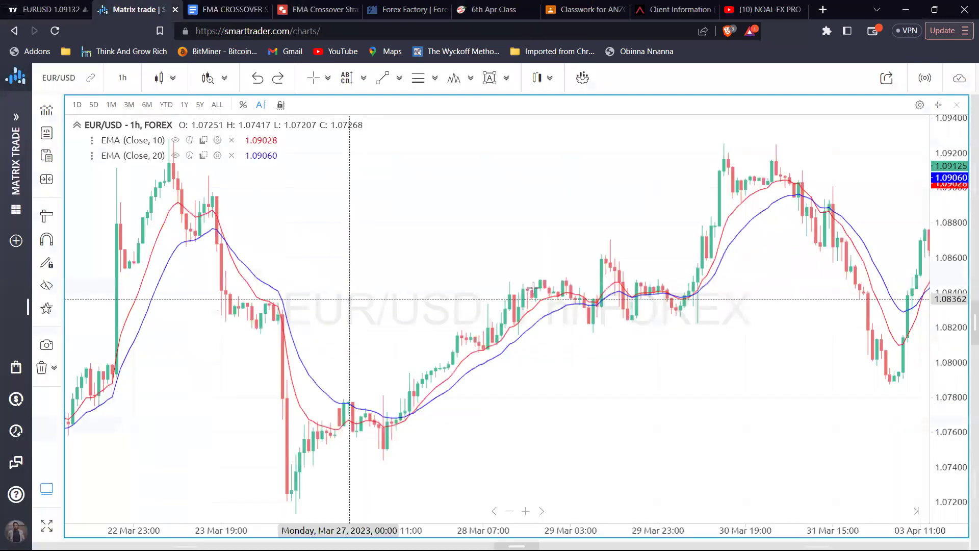
pyautogui.scroll(3, 262, 258)
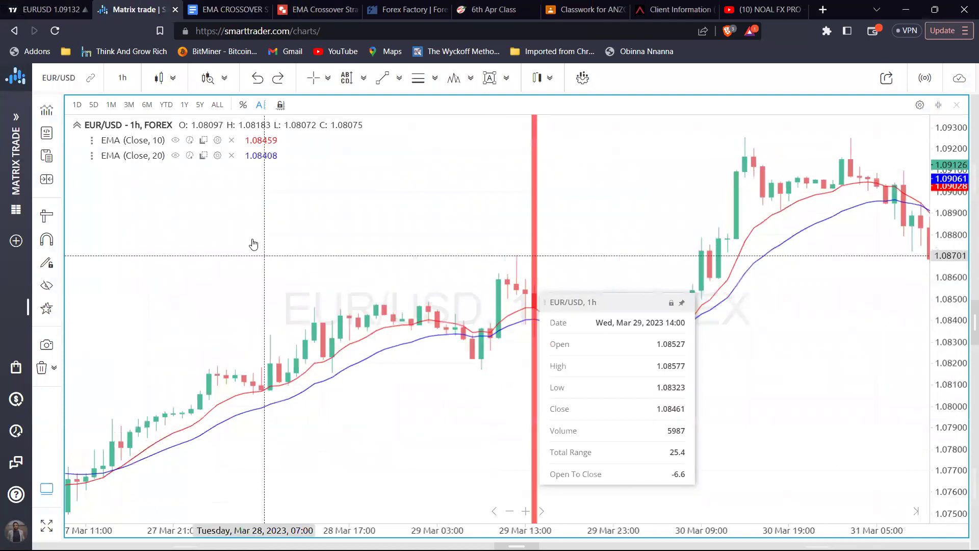
pyautogui.click(151, 264)
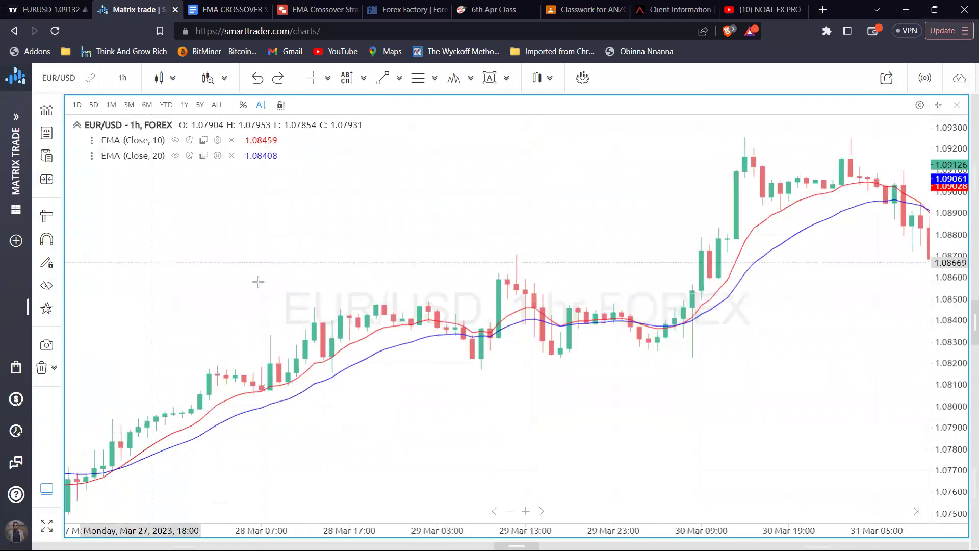
pyautogui.moveTo(258, 280); pyautogui.dragTo(359, 284)
pyautogui.moveTo(236, 280); pyautogui.dragTo(355, 381)
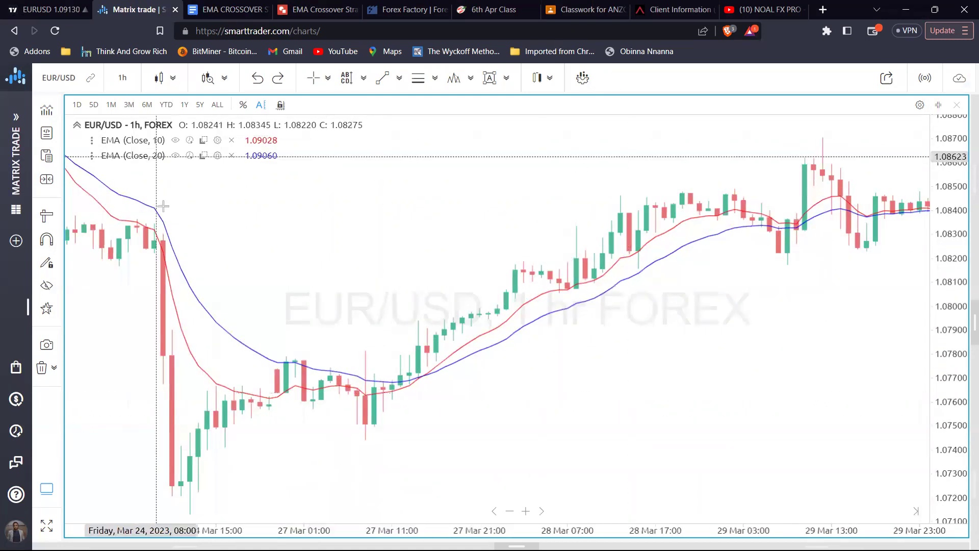
pyautogui.click(399, 77)
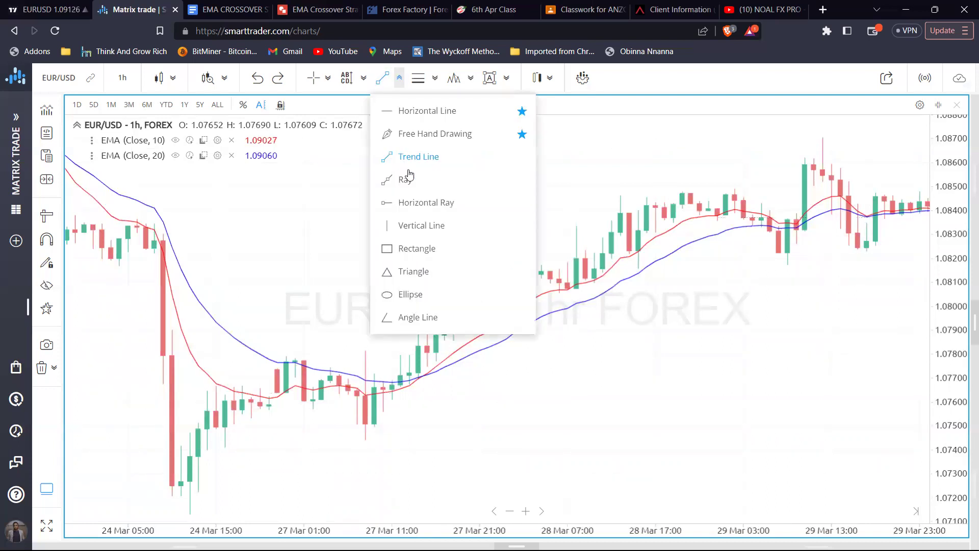
pyautogui.click(420, 249)
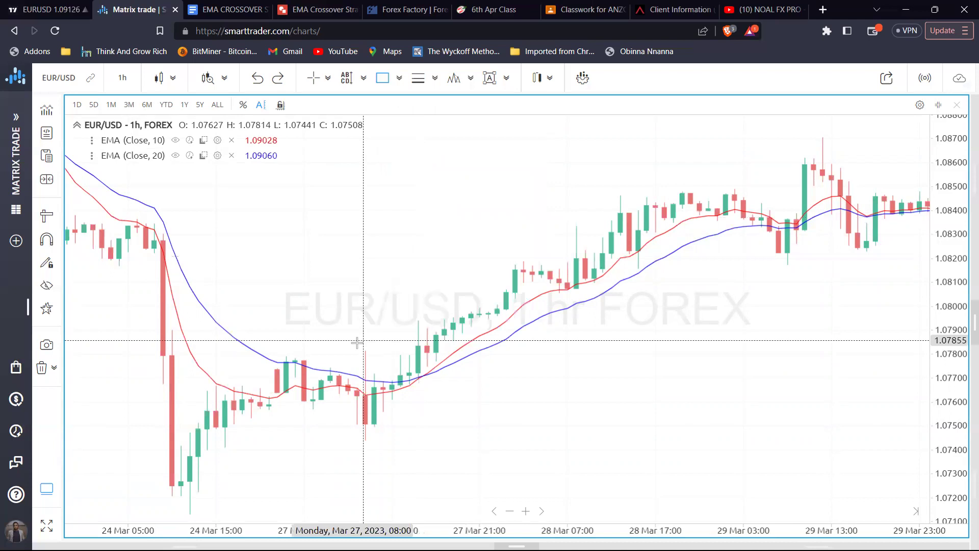
pyautogui.click(353, 345)
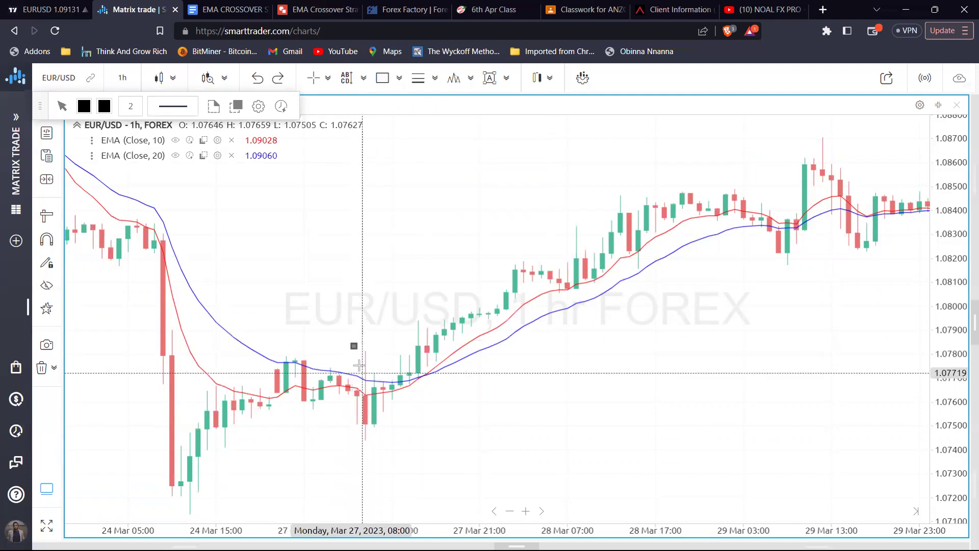
pyautogui.moveTo(354, 347); pyautogui.dragTo(376, 442)
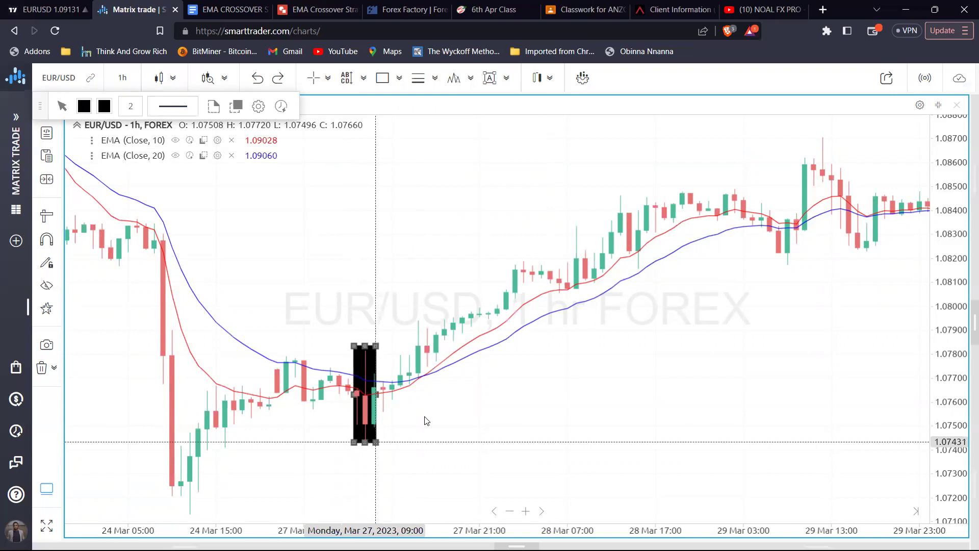
pyautogui.rightClick(391, 306)
pyautogui.click(348, 288)
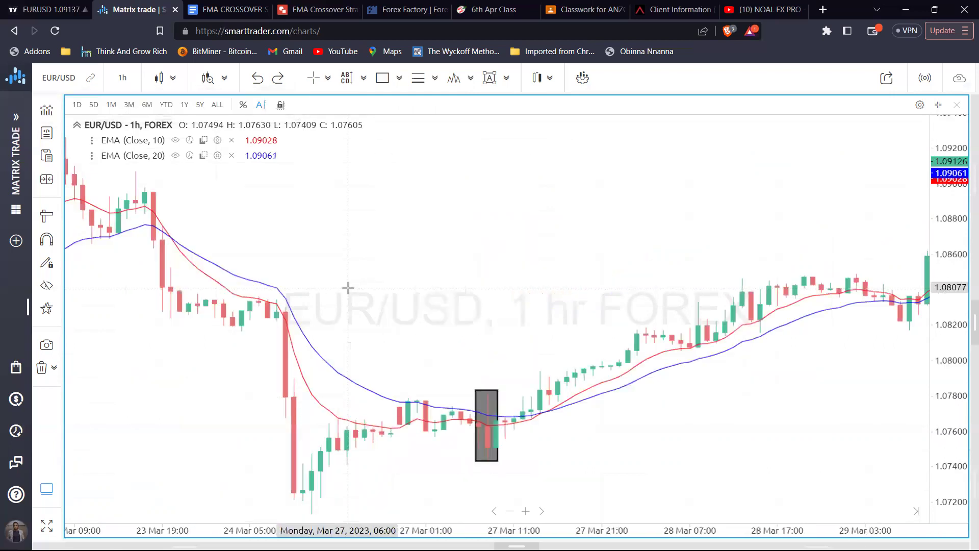
# Draw freehand arrows at the 27 March crossover candle from below and above, mark a short horizontal line at its close, and erase all marks.
pyautogui.scroll(5, 348, 288)
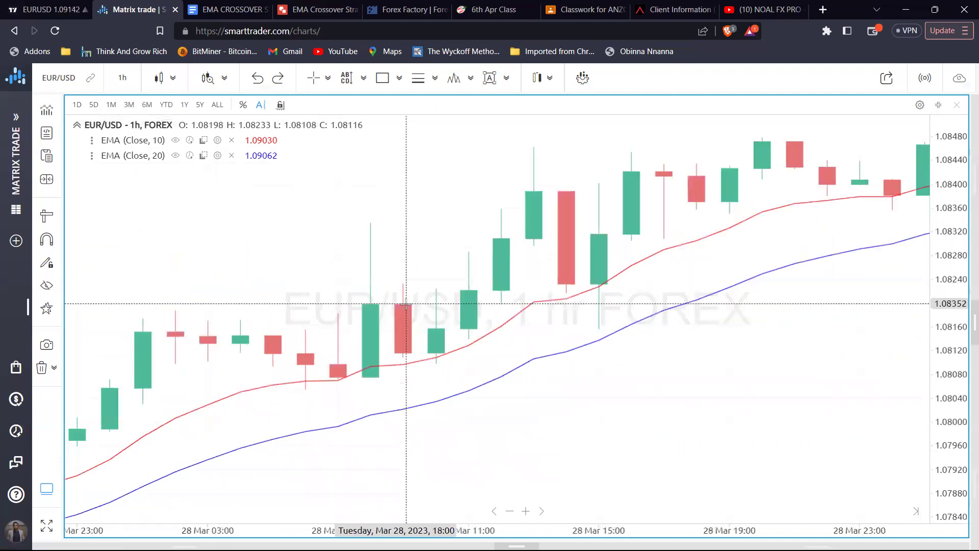
pyautogui.hscroll(-10, 406, 306)
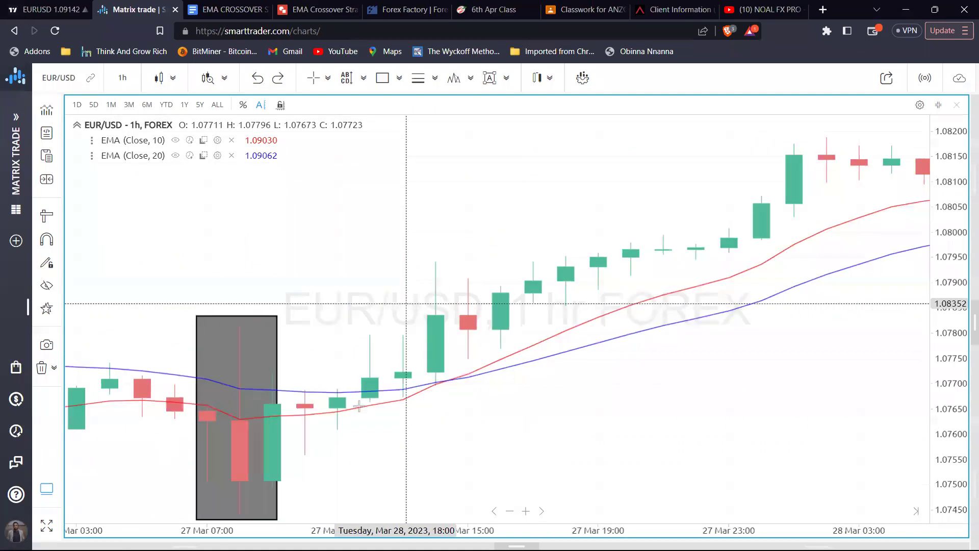
pyautogui.scroll(-5, 509, 334)
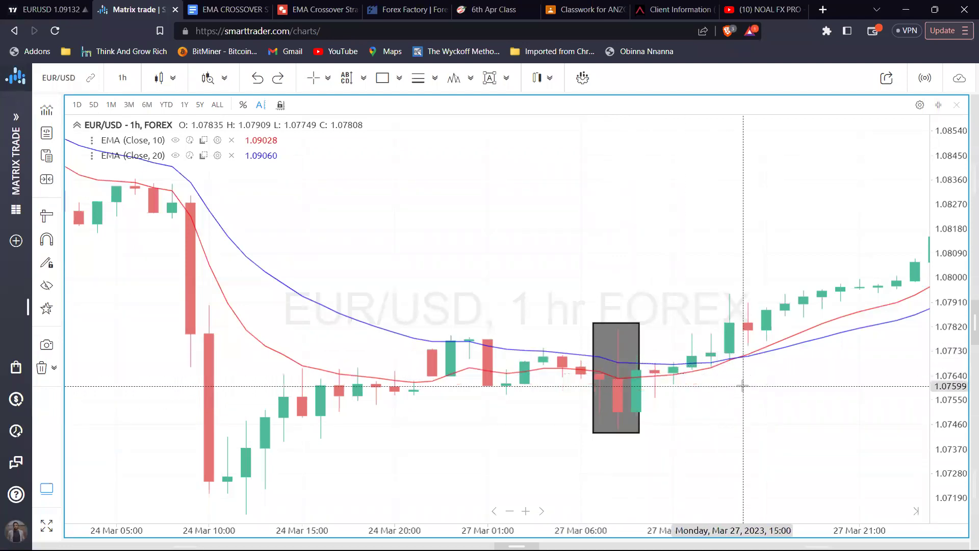
pyautogui.moveTo(742, 386); pyautogui.dragTo(729, 386)
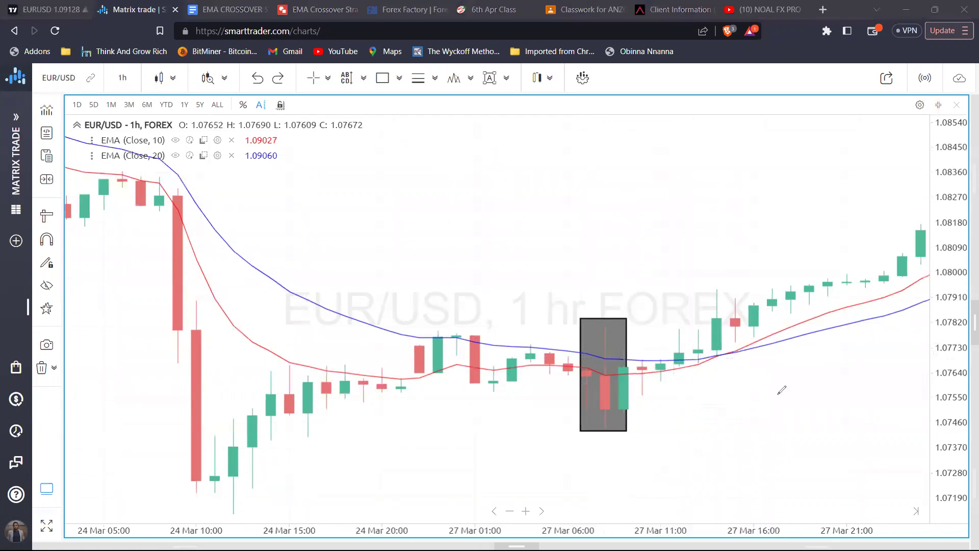
pyautogui.moveTo(718, 357); pyautogui.dragTo(764, 427)
pyautogui.moveTo(717, 357)
pyautogui.mouseDown()
pyautogui.moveTo(716, 370)
pyautogui.moveTo(716, 356)
pyautogui.mouseUp()
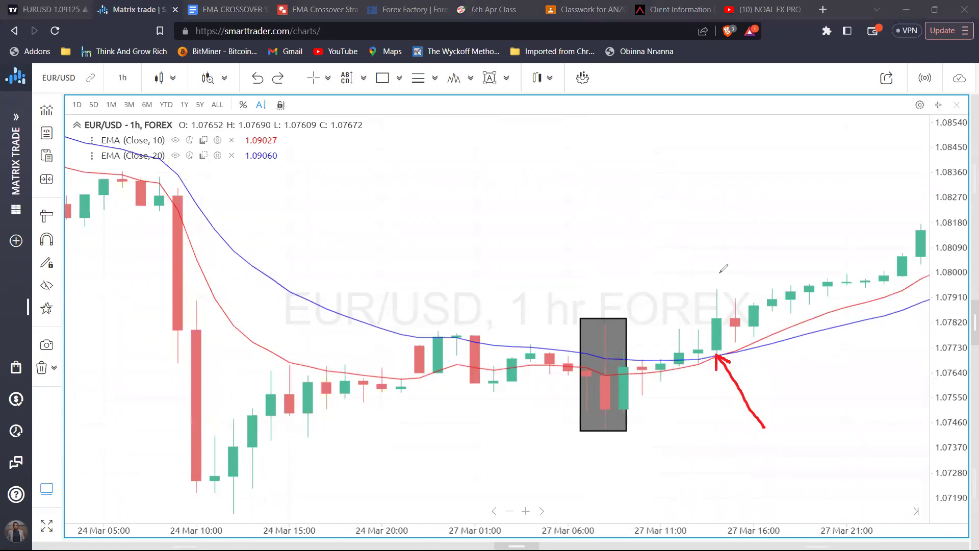
pyautogui.moveTo(704, 235)
pyautogui.mouseDown()
pyautogui.moveTo(721, 296)
pyautogui.moveTo(729, 262)
pyautogui.mouseUp()
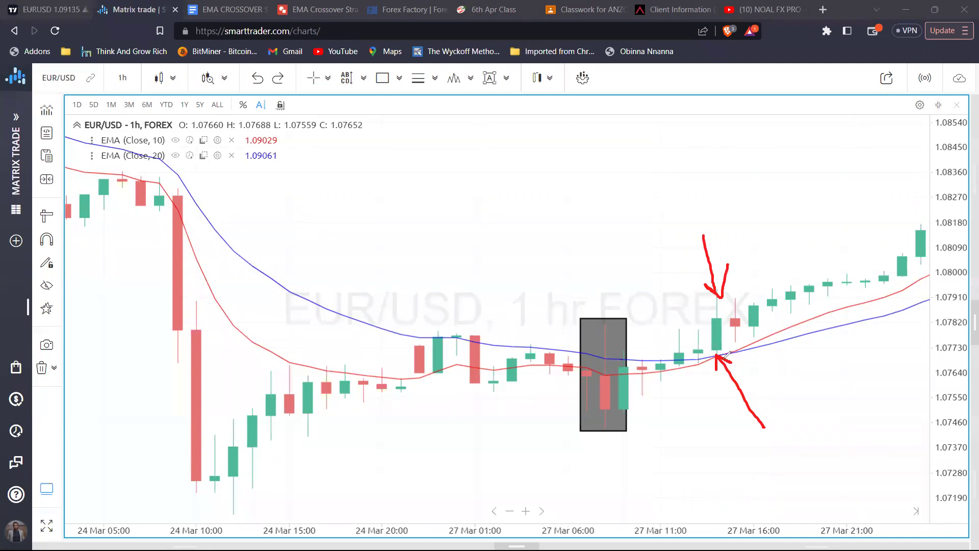
pyautogui.moveTo(722, 318); pyautogui.dragTo(762, 318)
pyautogui.press('e')
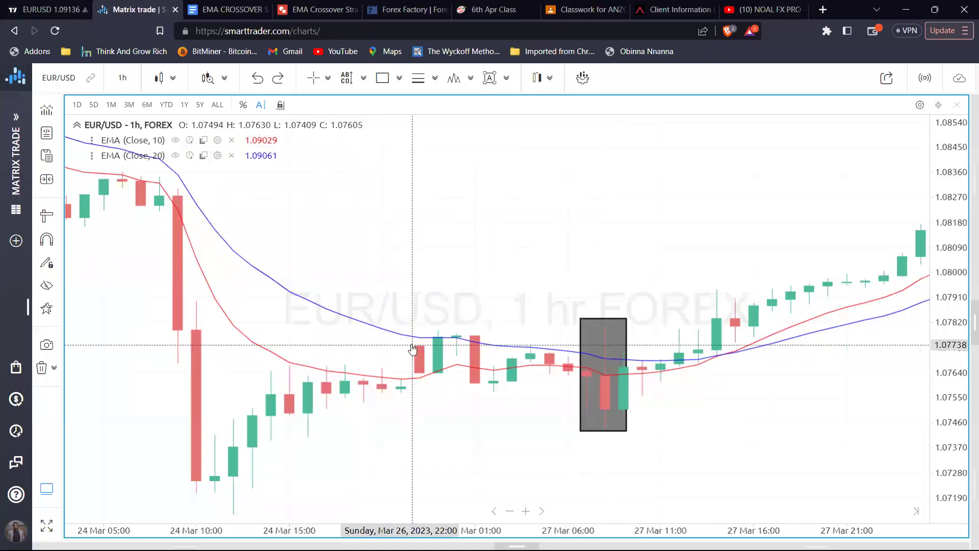
# Check The Process slide in the PowerPoint slide show again and return to the EUR/USD chart.
pyautogui.hotkey('alt', 'Tab')
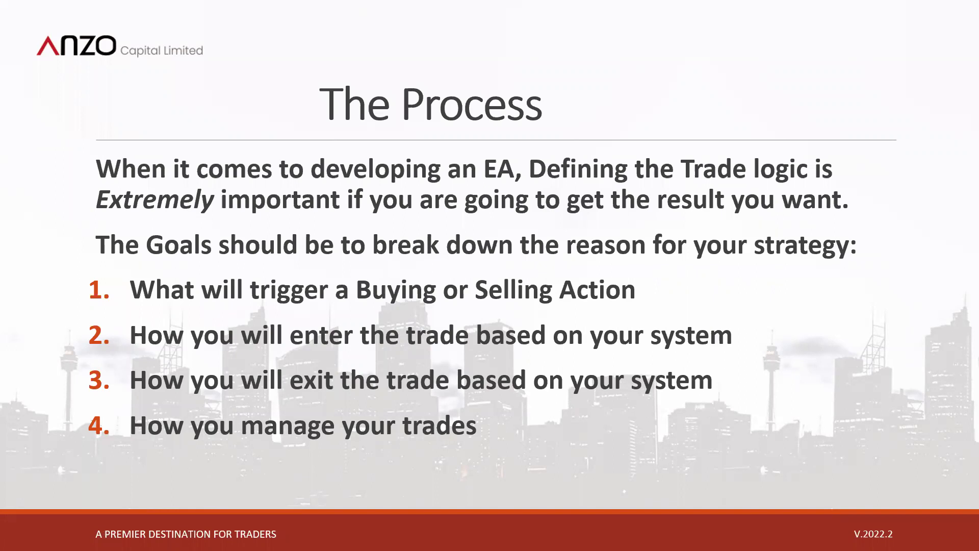
pyautogui.hotkey('alt', 'Tab')
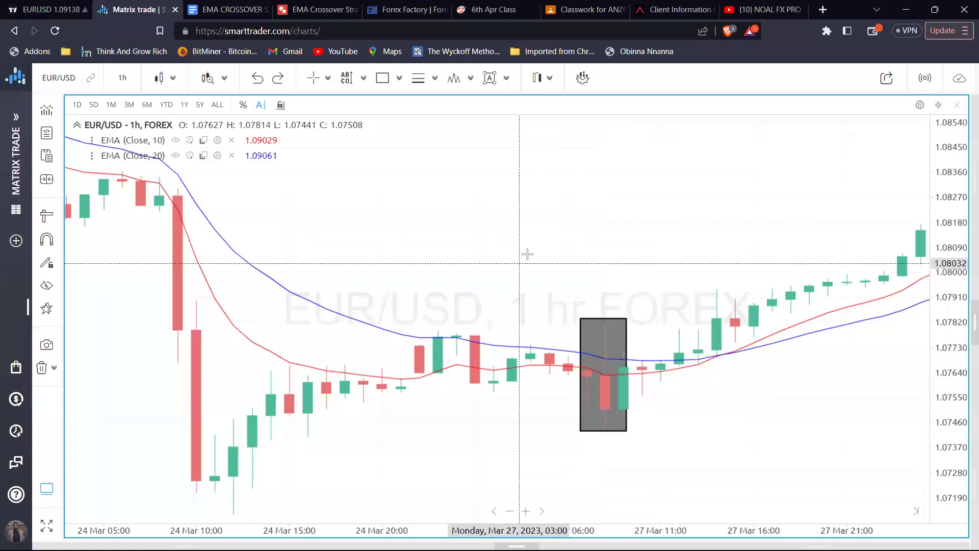
# Draw freehand horizontal lines below and above the 27 March crossover, at about 1.0734 and 1.0851, add a mark near the entry candle, and undo all three.
pyautogui.scroll(-3, 527, 254)
pyautogui.hscroll(5, 527, 253)
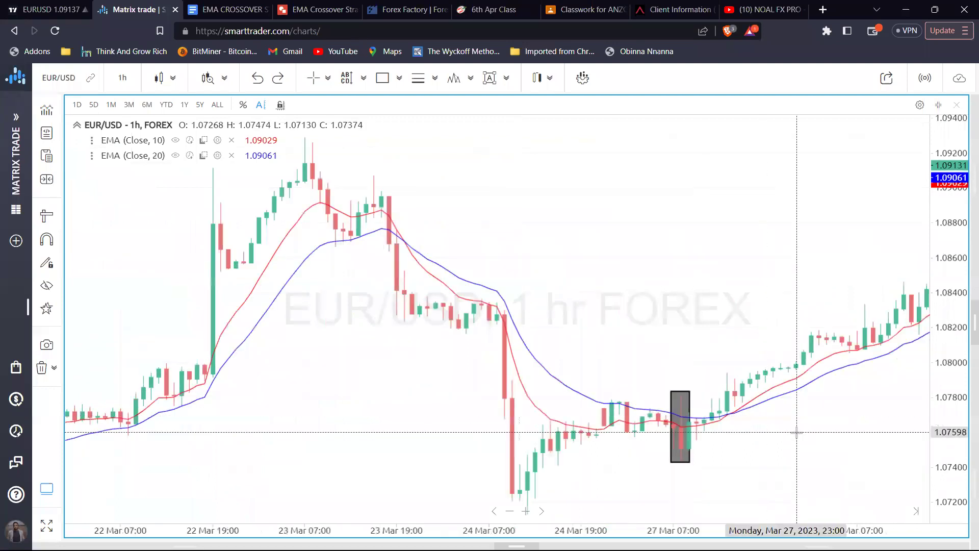
pyautogui.scroll(3, 343, 265)
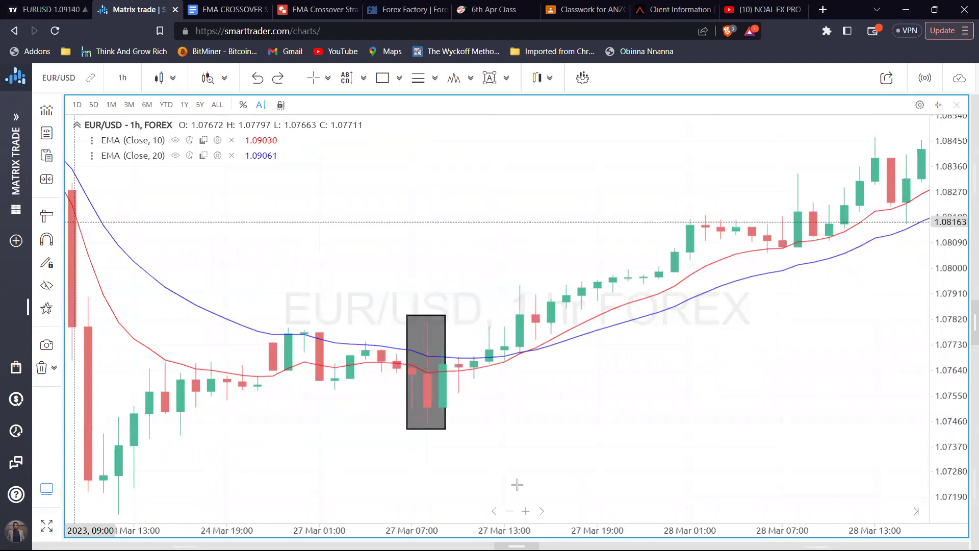
pyautogui.moveTo(468, 454); pyautogui.dragTo(613, 453)
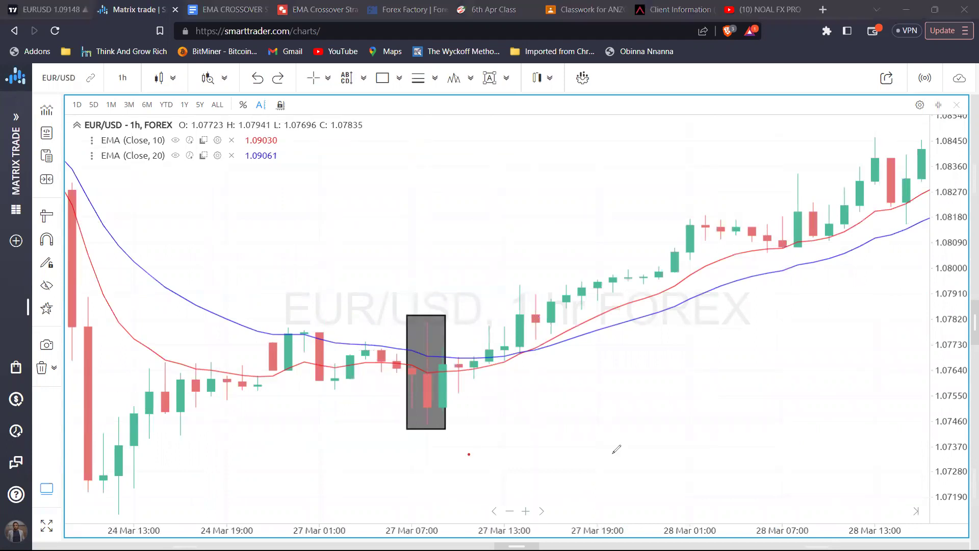
pyautogui.click(488, 124)
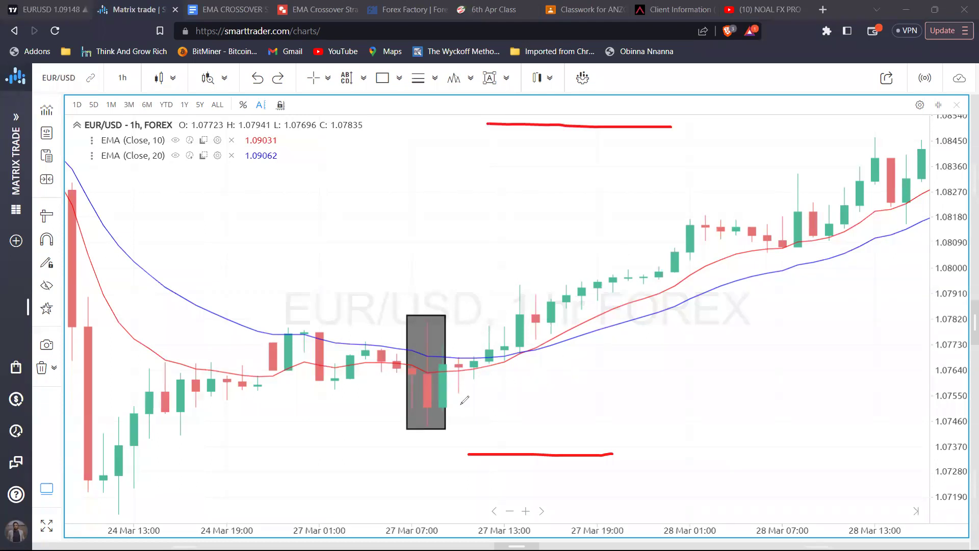
pyautogui.moveTo(541, 314); pyautogui.dragTo(593, 318)
pyautogui.hotkey('ctrl', 'z')
pyautogui.hotkey('ctrl', 'z')
pyautogui.hotkey('ctrl', 'z')
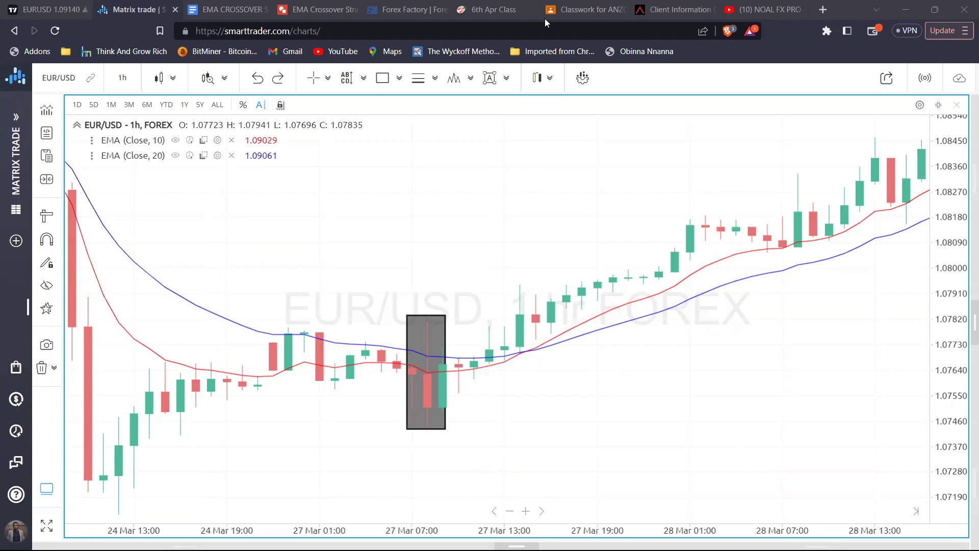
# Review the EMA 10 requirement and the buy/sell decision rules in the EMA CROSSOVER STRATEGY document, then check the builder and crossover drawing.
pyautogui.click(221, 7)
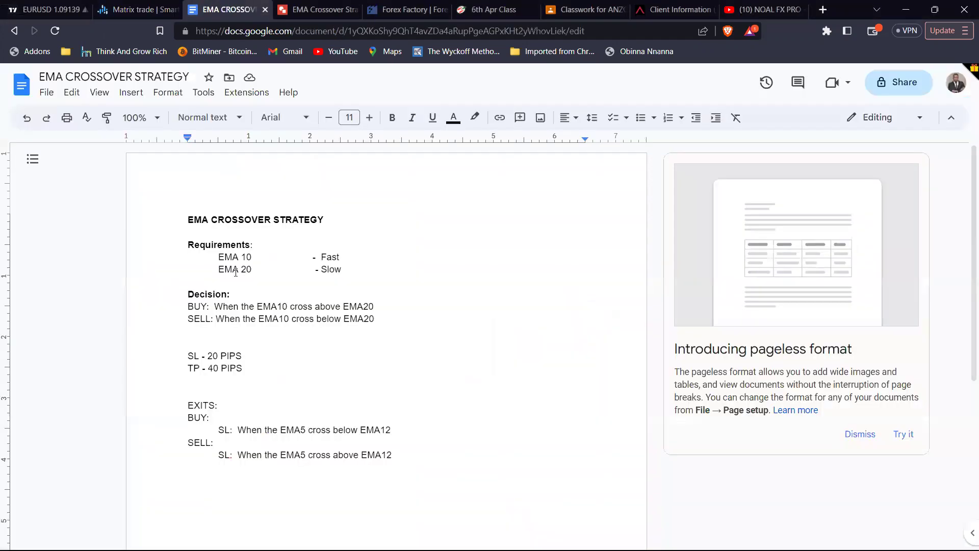
pyautogui.moveTo(197, 255); pyautogui.dragTo(326, 258)
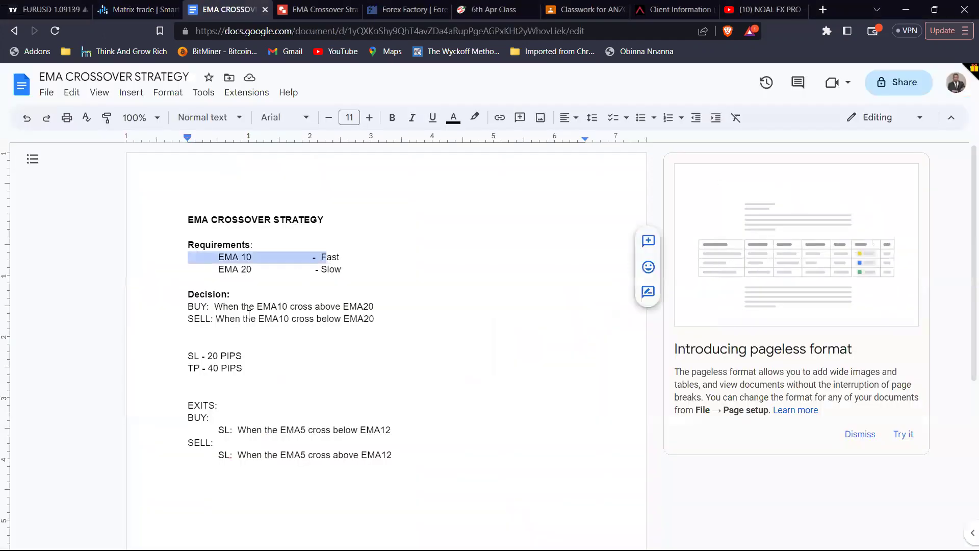
pyautogui.click(171, 301)
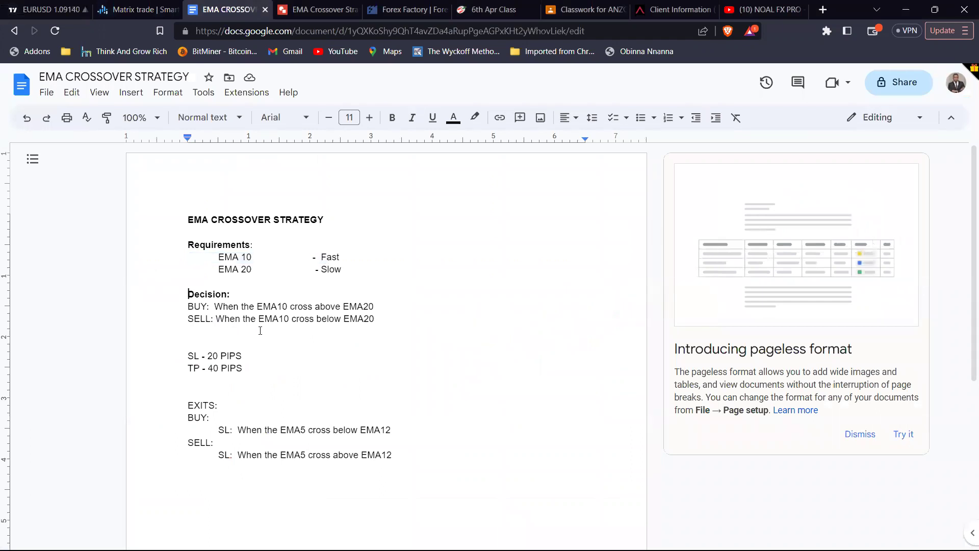
pyautogui.keyDown('shift'); pyautogui.click(260, 330); pyautogui.keyUp('shift')
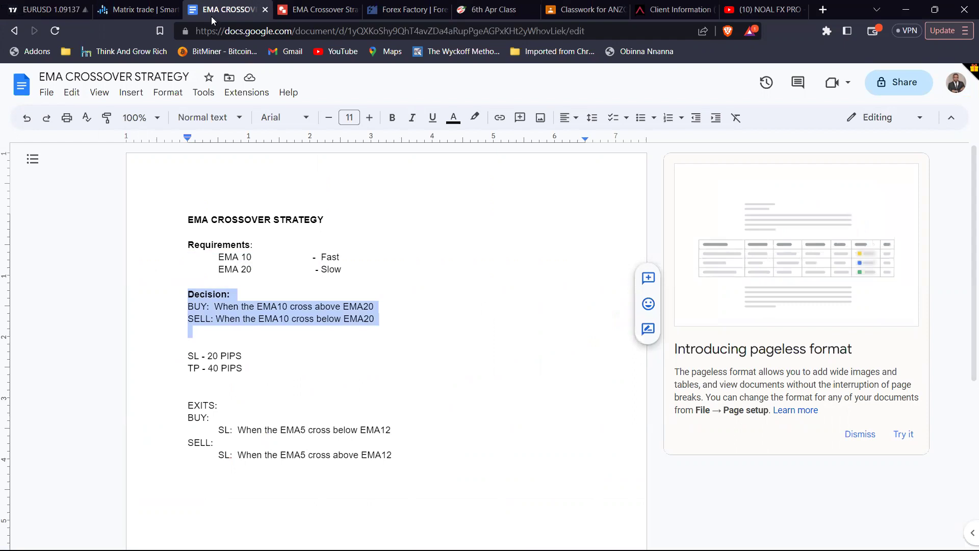
pyautogui.click(494, 12)
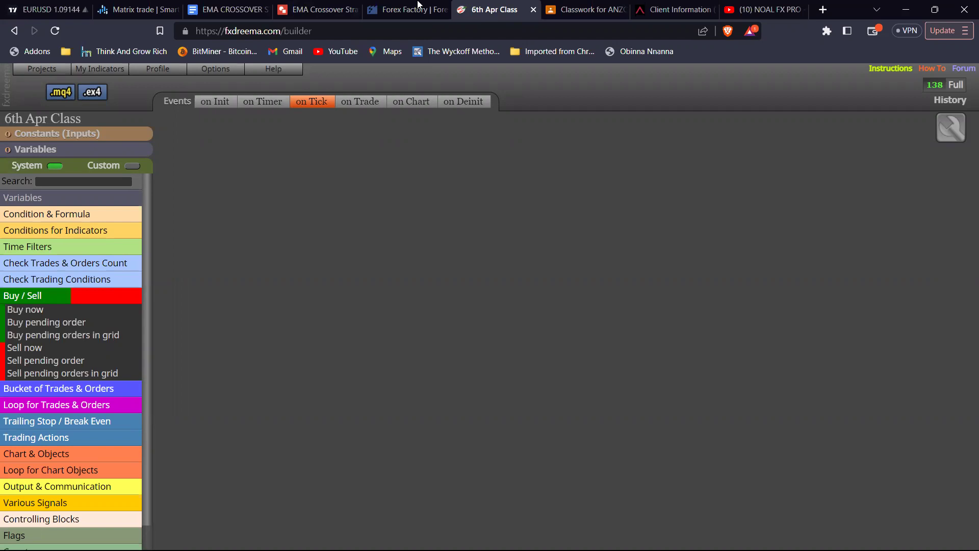
pyautogui.click(309, 4)
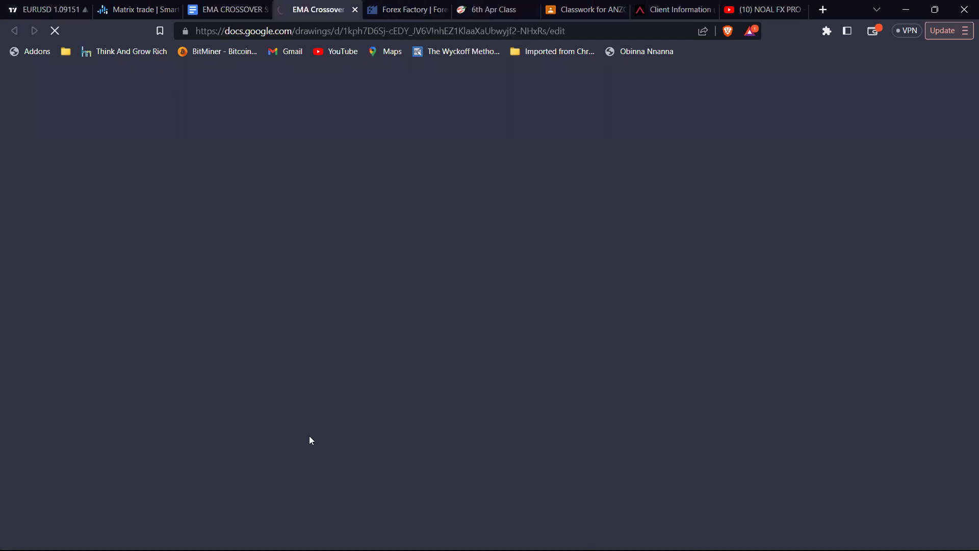
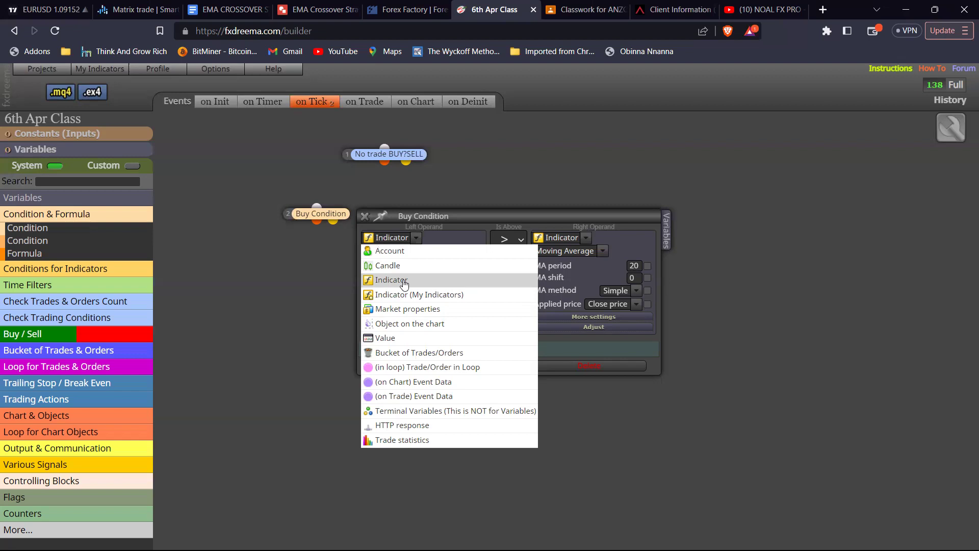
# In the Buy Condition block, use the Moving Average indicator as left operand with MA period 10, exposed as an input parameter.
pyautogui.click(404, 281)
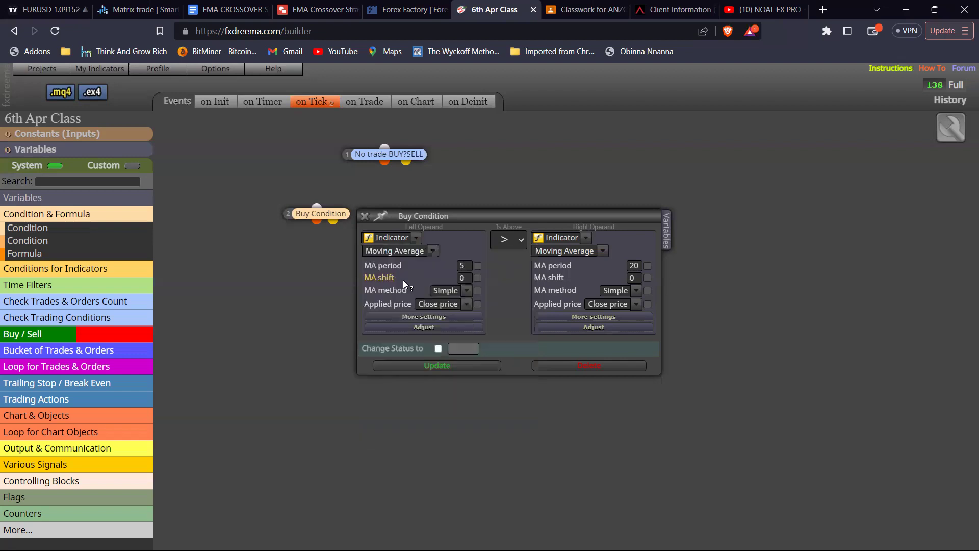
pyautogui.click(433, 251)
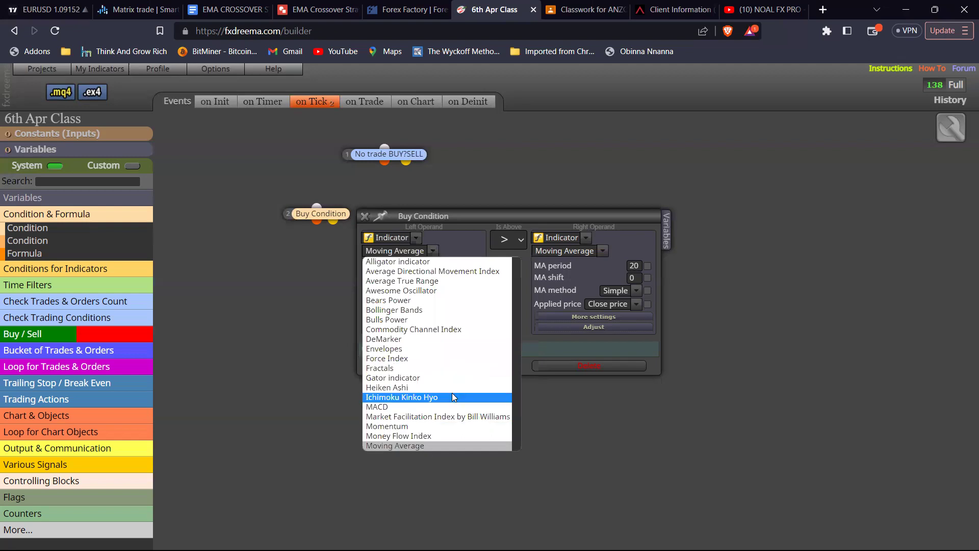
pyautogui.click(419, 448)
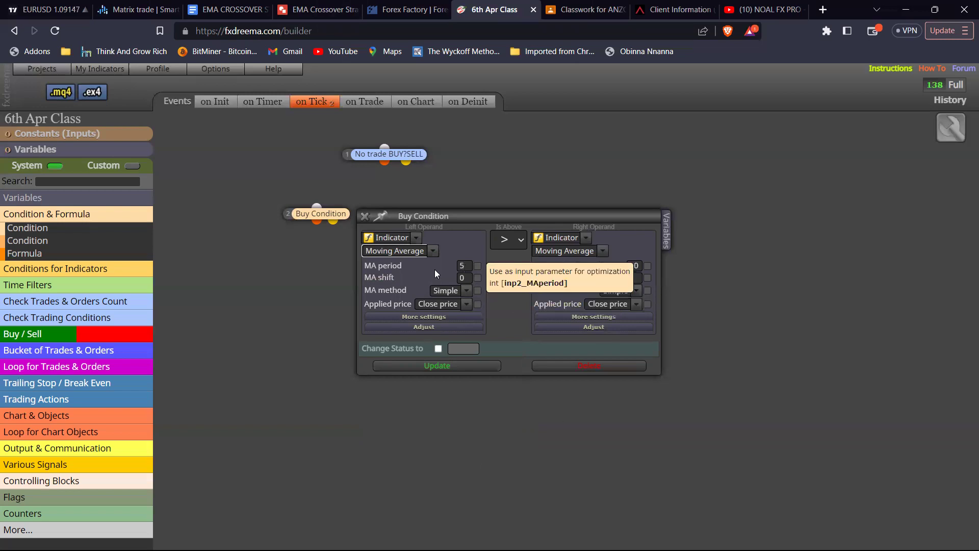
pyautogui.click(467, 263)
pyautogui.press('BackSpace')
pyautogui.write('10')
pyautogui.click(479, 266)
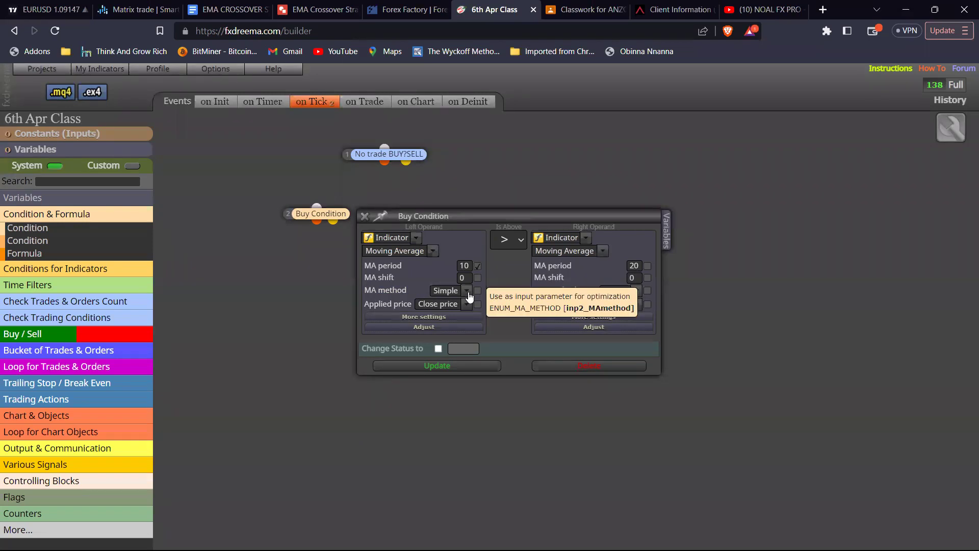
# Set the left moving average's method to Exponential and its candle ID to 1.
pyautogui.click(462, 309)
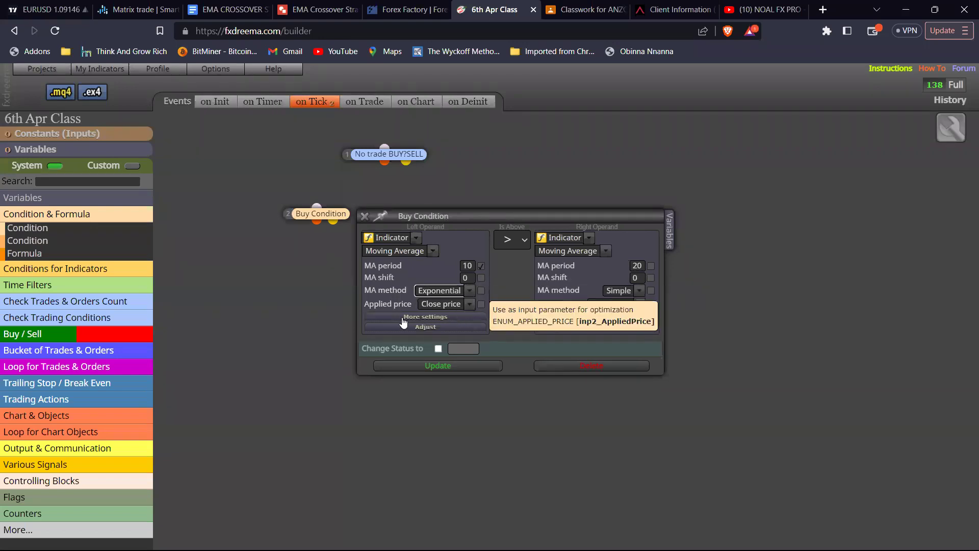
pyautogui.click(467, 350)
pyautogui.click(467, 349)
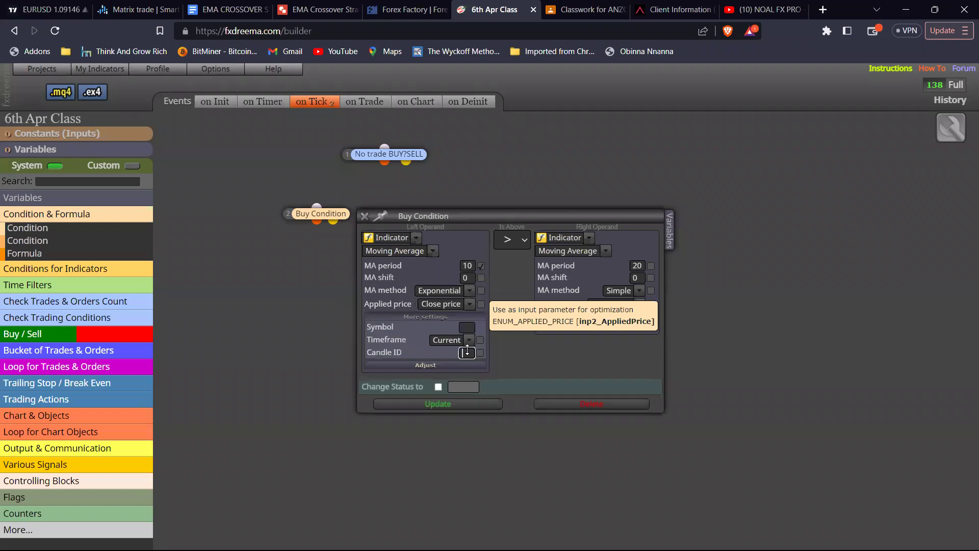
pyautogui.write('1')
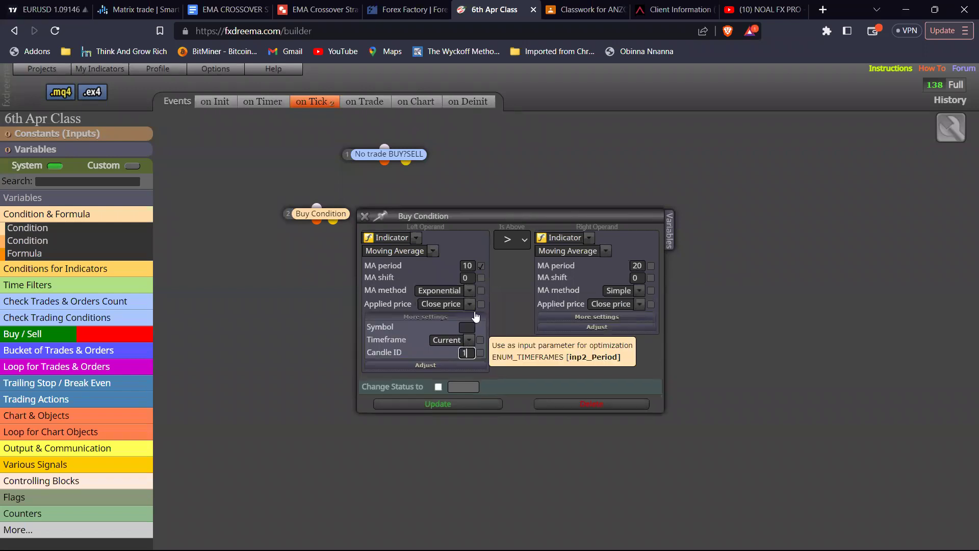
# Examine the latest 6 April candles against the two EMAs on the Matrix trade EUR/USD chart, then return to the fxDreema builder.
pyautogui.click(138, 6)
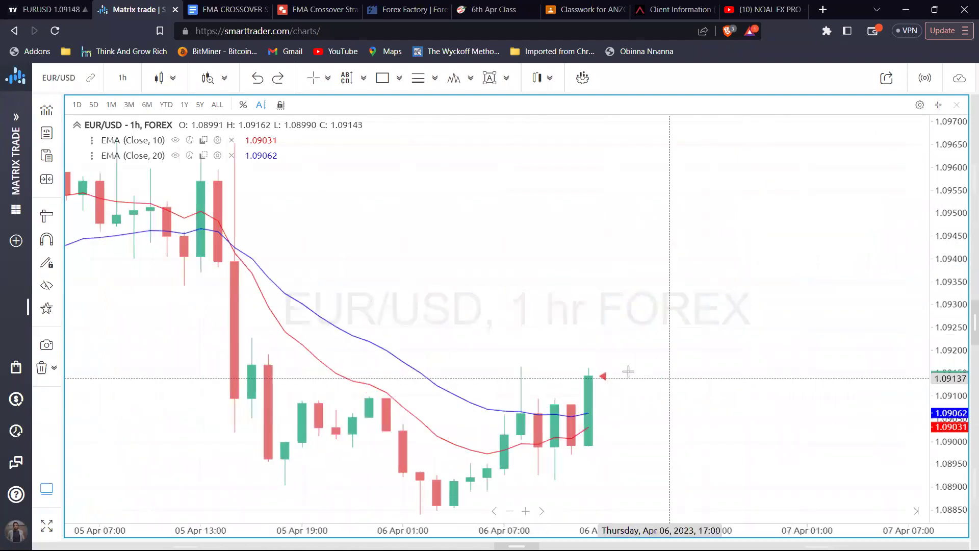
pyautogui.scroll(-2, 610, 408)
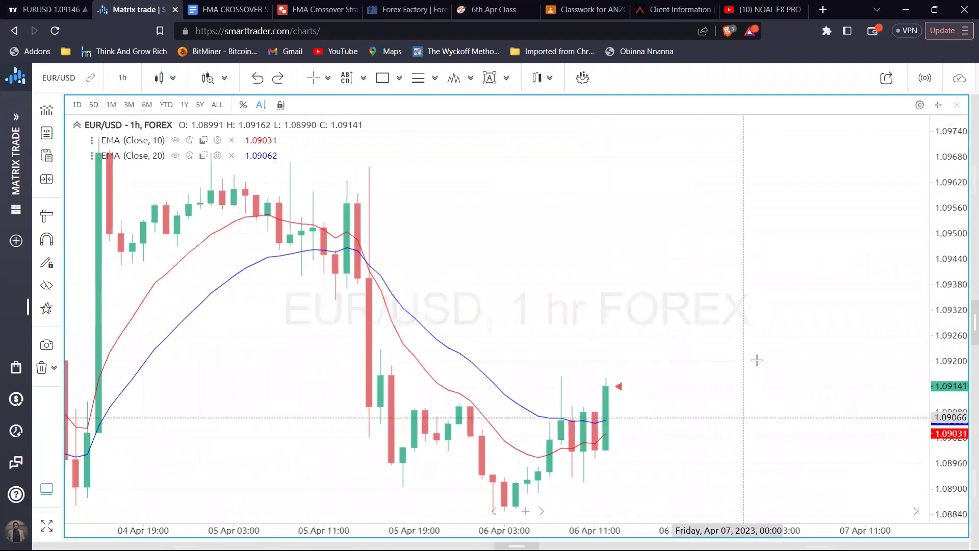
pyautogui.hscroll(-2, 754, 356)
pyautogui.moveTo(952, 280); pyautogui.dragTo(949, 326)
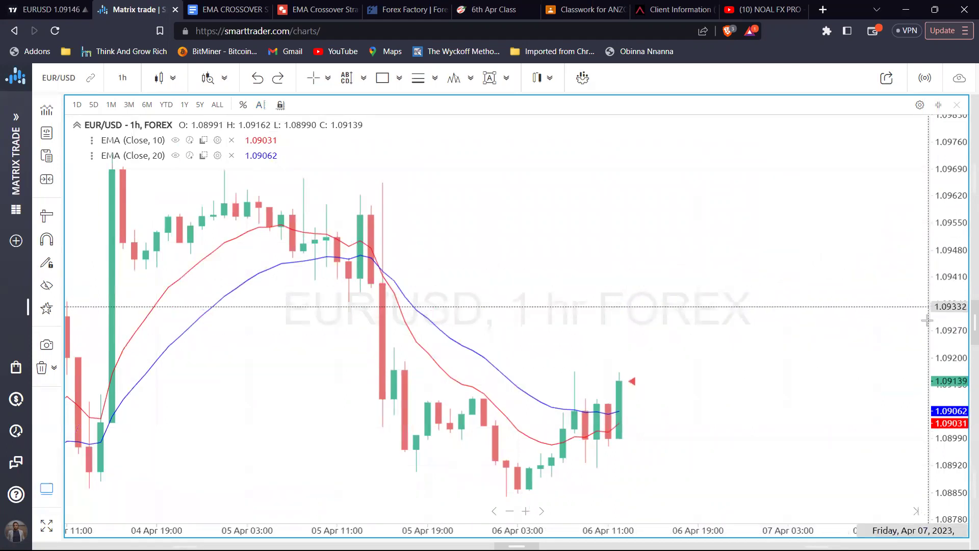
pyautogui.moveTo(927, 321); pyautogui.dragTo(805, 330)
pyautogui.moveTo(780, 204)
pyautogui.mouseDown()
pyautogui.moveTo(806, 184)
pyautogui.moveTo(786, 192)
pyautogui.mouseUp()
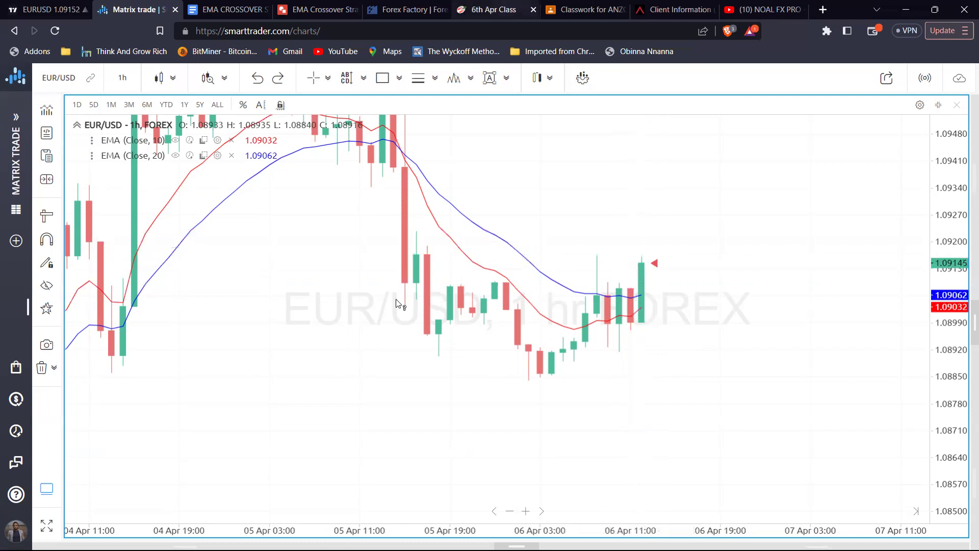
pyautogui.hotkey('ctrl', '6')
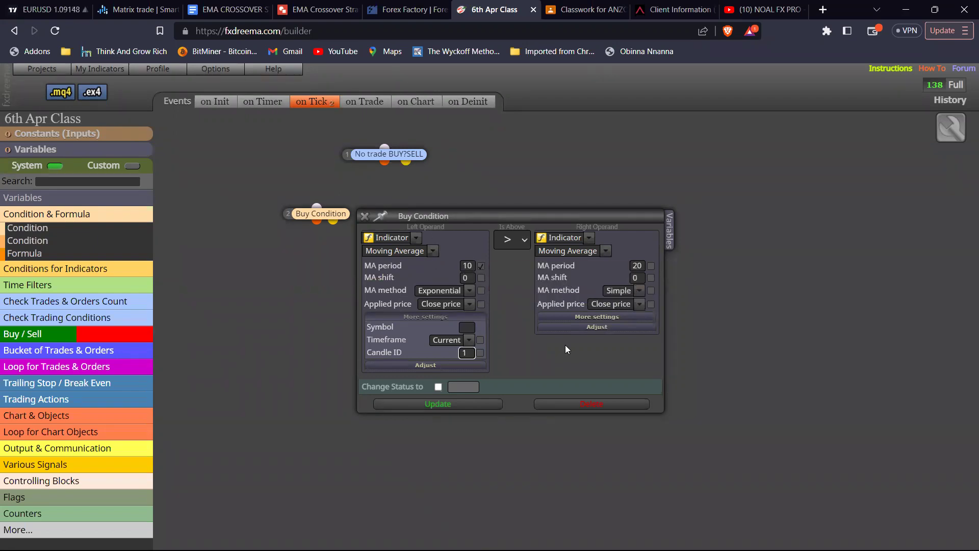
# Set the comparison to crosses above (x>) and make the right moving average Exponential, with its MA period exposed as an input parameter.
pyautogui.click(519, 246)
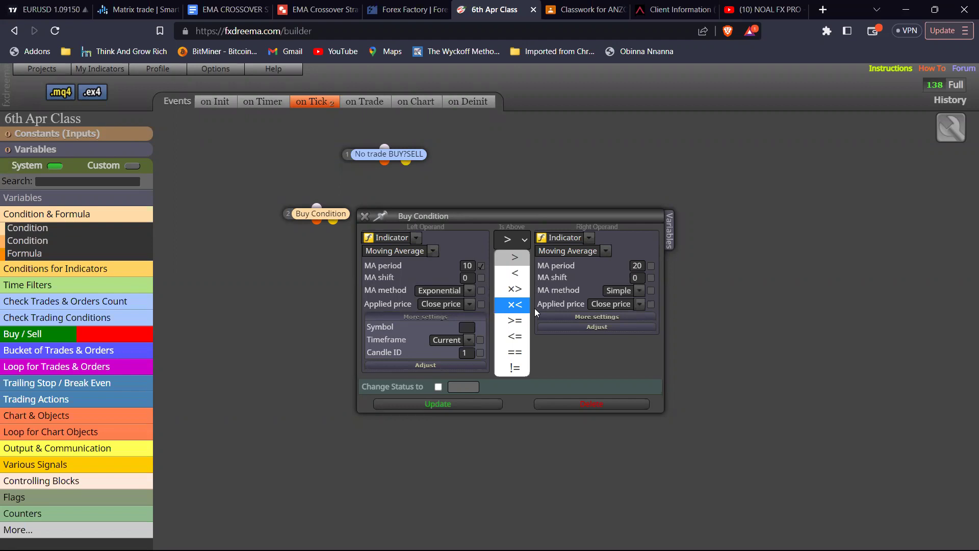
pyautogui.click(509, 291)
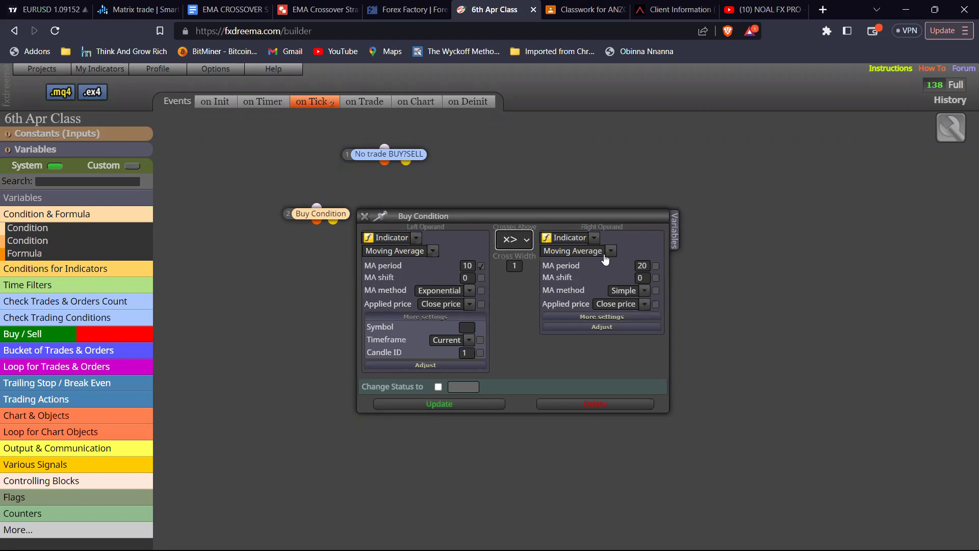
pyautogui.click(656, 266)
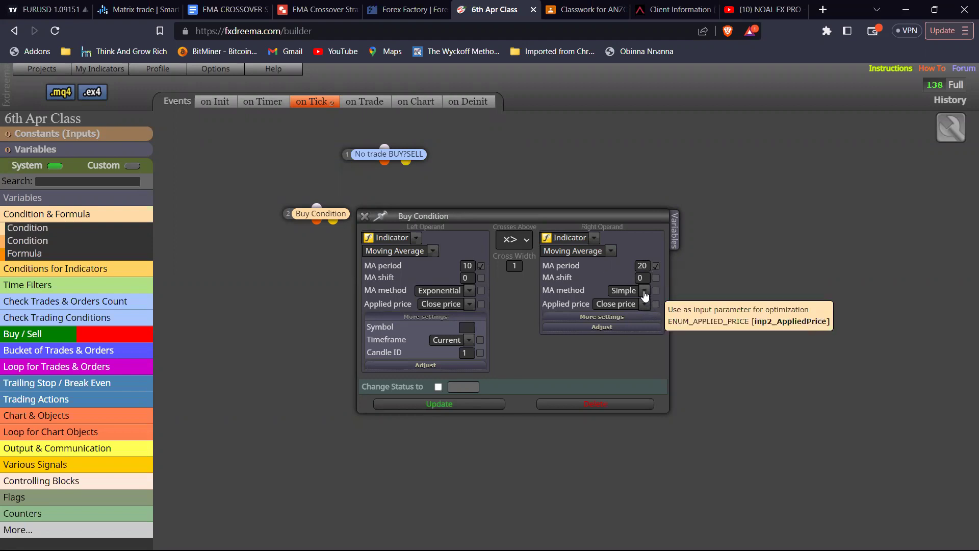
pyautogui.click(644, 290)
pyautogui.click(632, 311)
# Set the right moving average's candle ID to 1 and update the Buy Condition block.
pyautogui.click(619, 317)
pyautogui.click(645, 353)
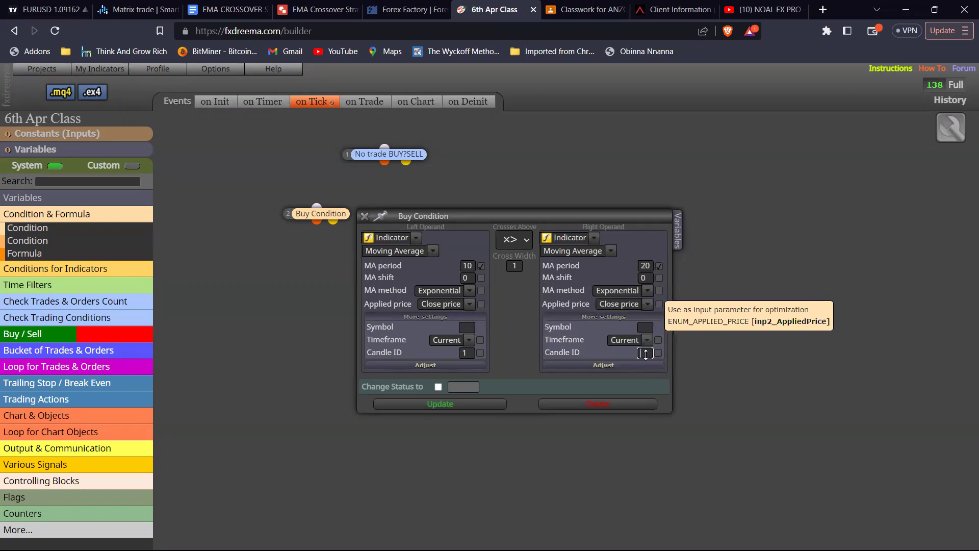
pyautogui.write('1')
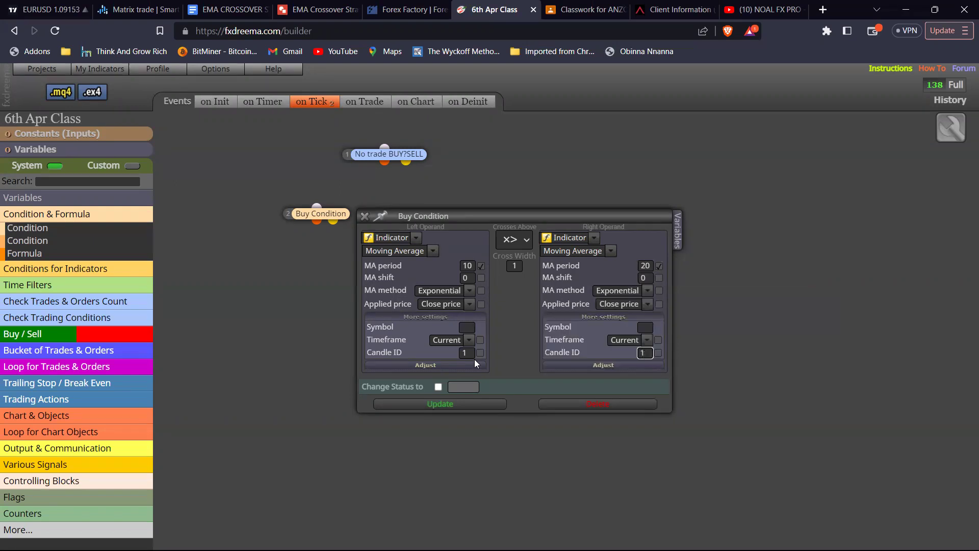
pyautogui.click(471, 406)
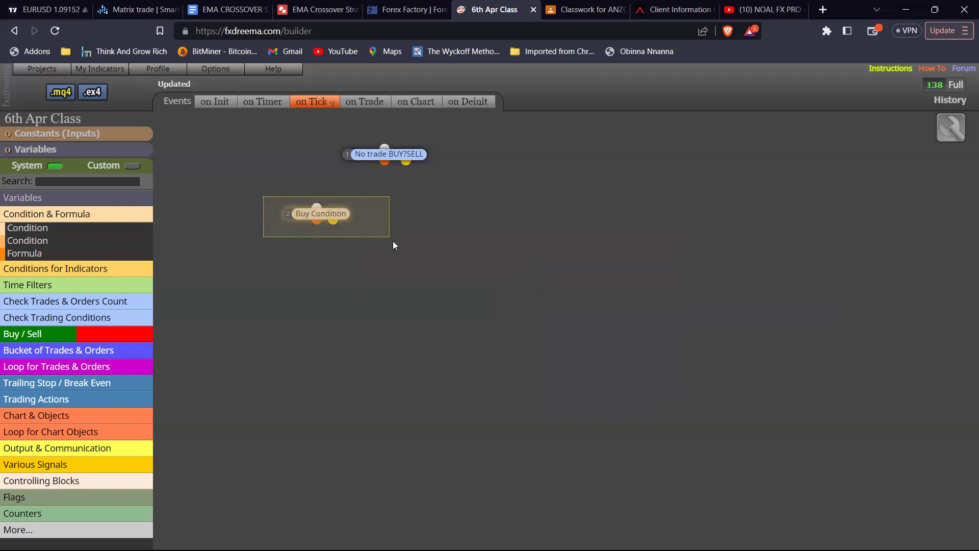
# Connect the No trade block's orange output to the Buy Condition block and place a Buy now block below the condition.
pyautogui.click(385, 161)
pyautogui.click(319, 207)
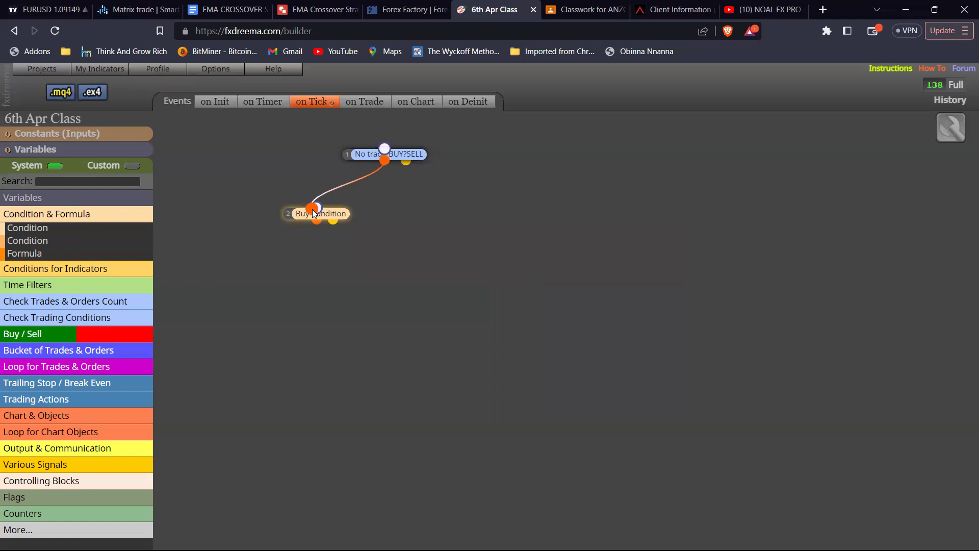
pyautogui.moveTo(322, 121); pyautogui.dragTo(410, 158)
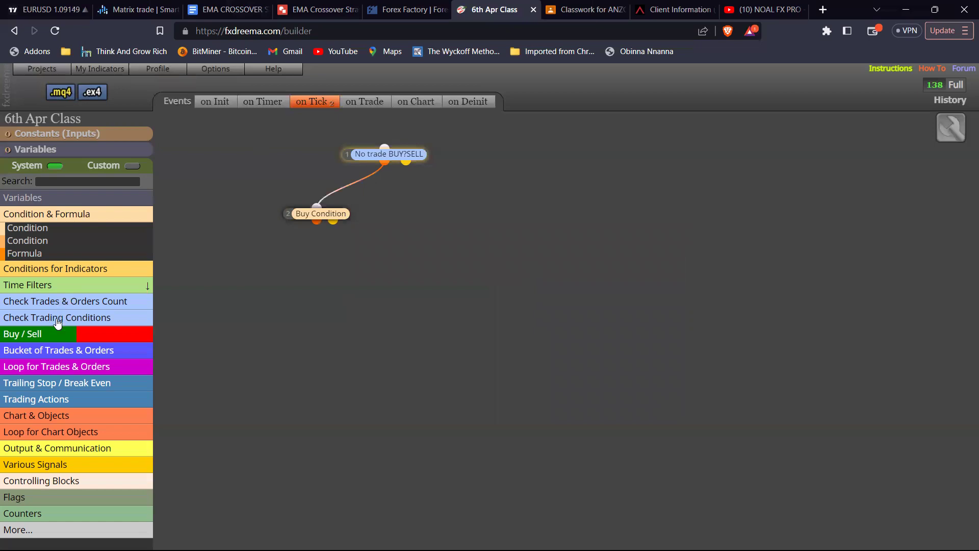
pyautogui.click(72, 337)
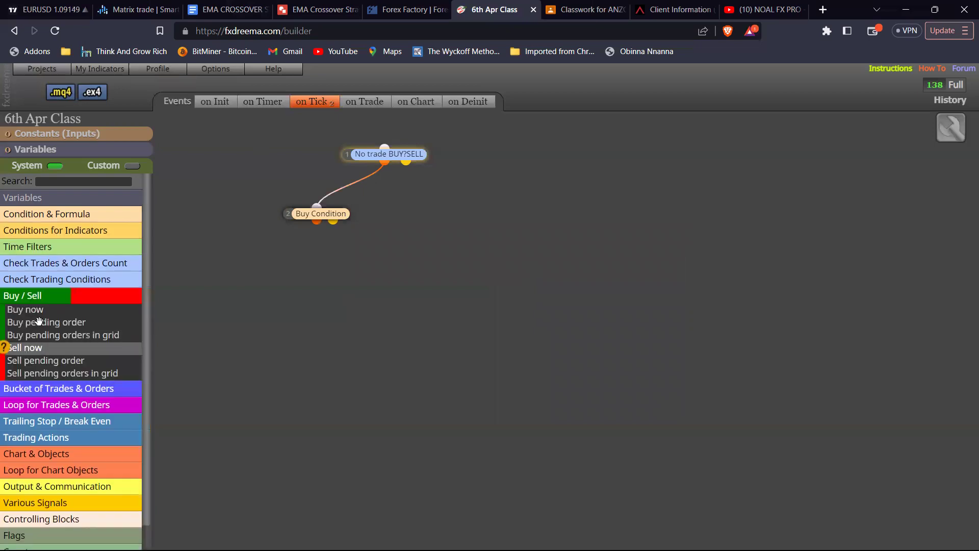
pyautogui.moveTo(35, 311); pyautogui.dragTo(317, 275)
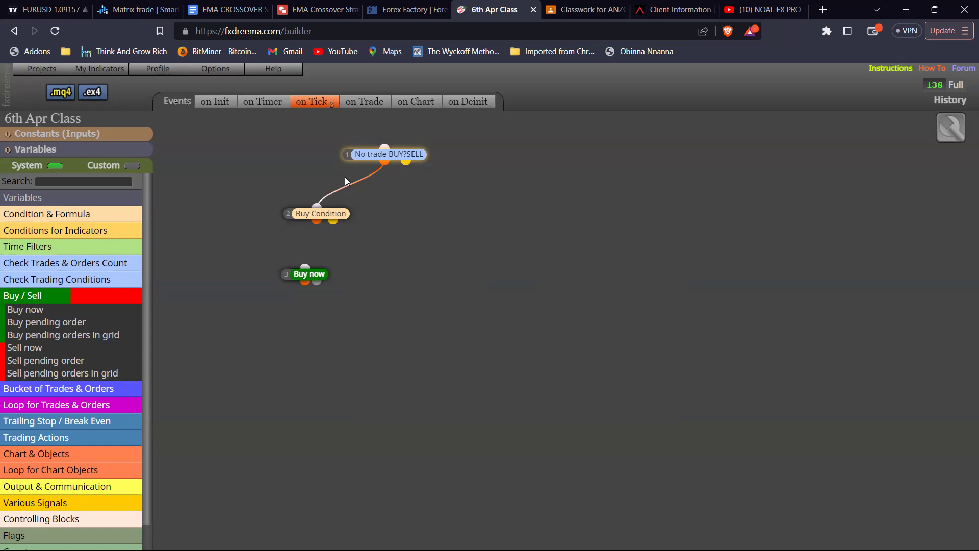
# Set the Buy now block's fixed volume to 0.2 lots.
pyautogui.click(327, 272)
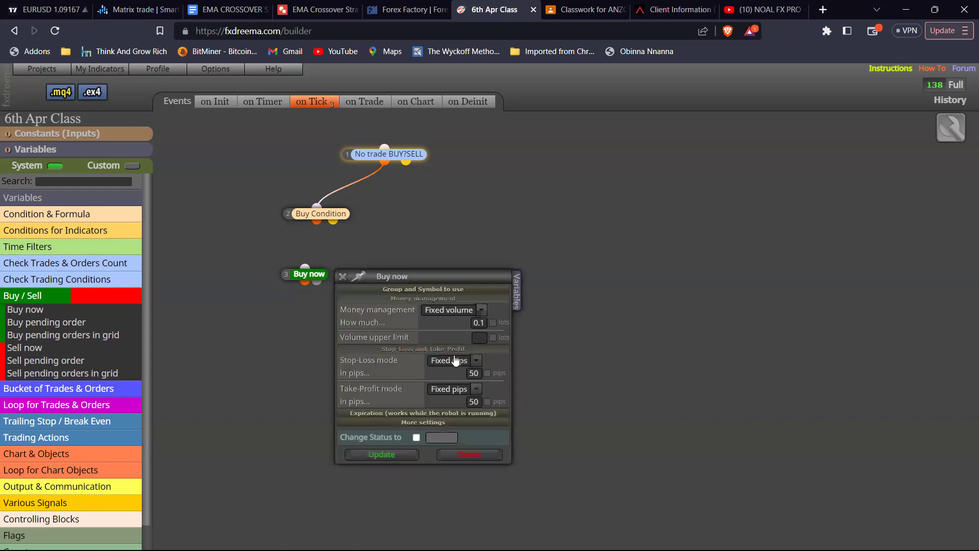
pyautogui.click(481, 324)
pyautogui.write('1')
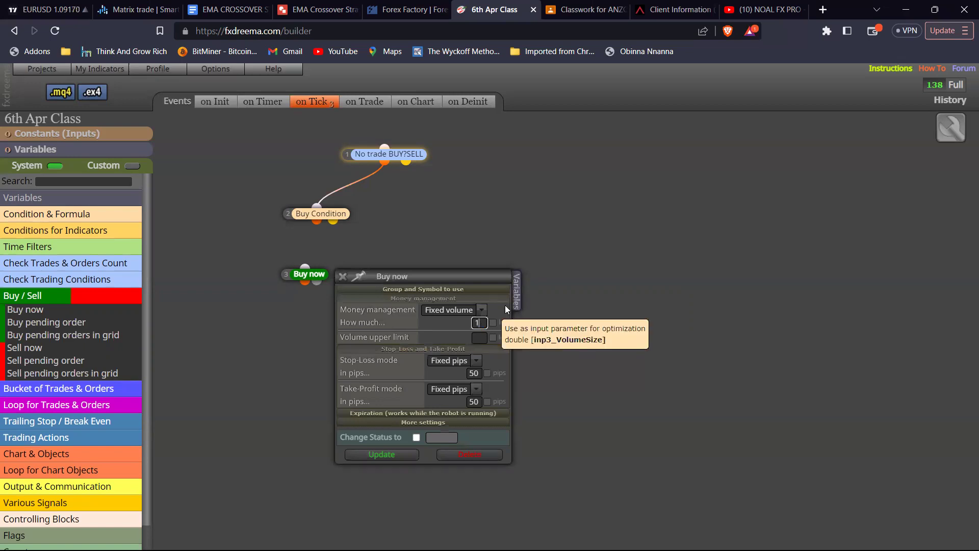
pyautogui.write('0.1')
pyautogui.press('BackSpace')
pyautogui.write('2')
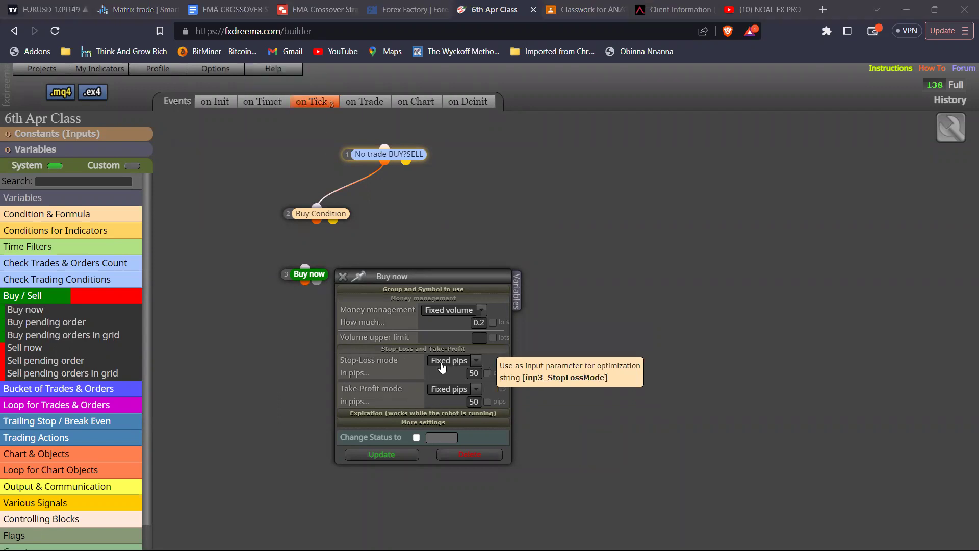
# Set the Buy now block's stop-loss to 30 fixed pips and its take-profit to 60 pips, then update the block.
pyautogui.click(473, 363)
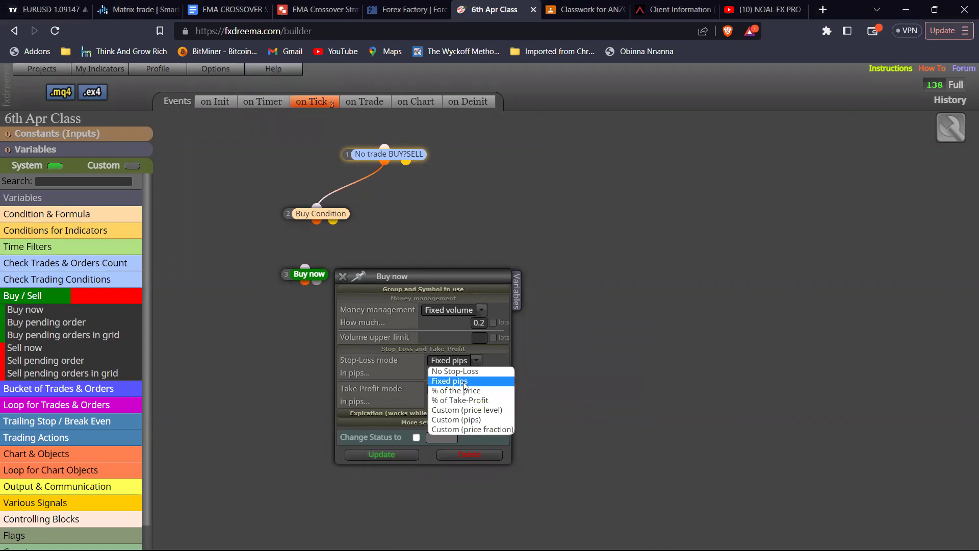
pyautogui.click(463, 381)
pyautogui.doubleClick(473, 372)
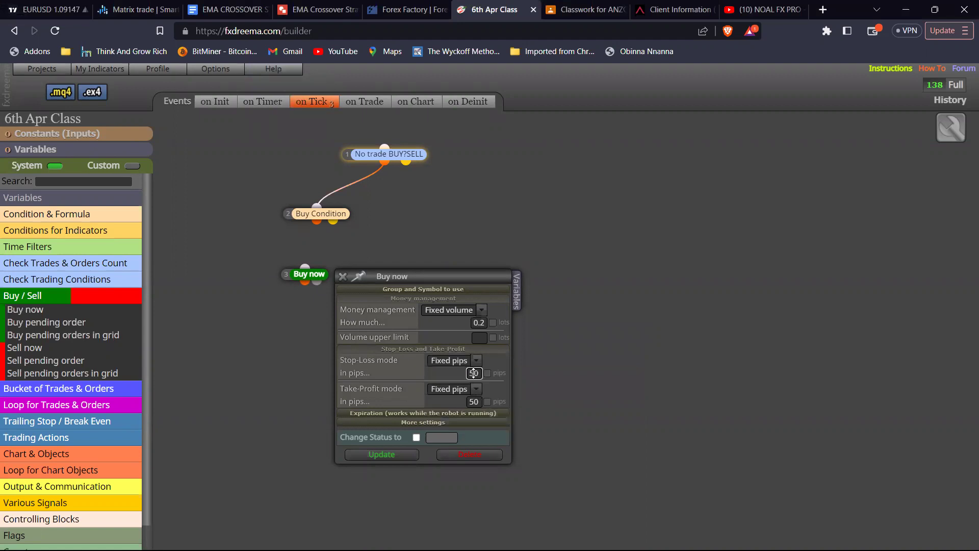
pyautogui.write('30')
pyautogui.click(477, 401)
pyautogui.doubleClick(476, 401)
pyautogui.write('60')
pyautogui.click(399, 460)
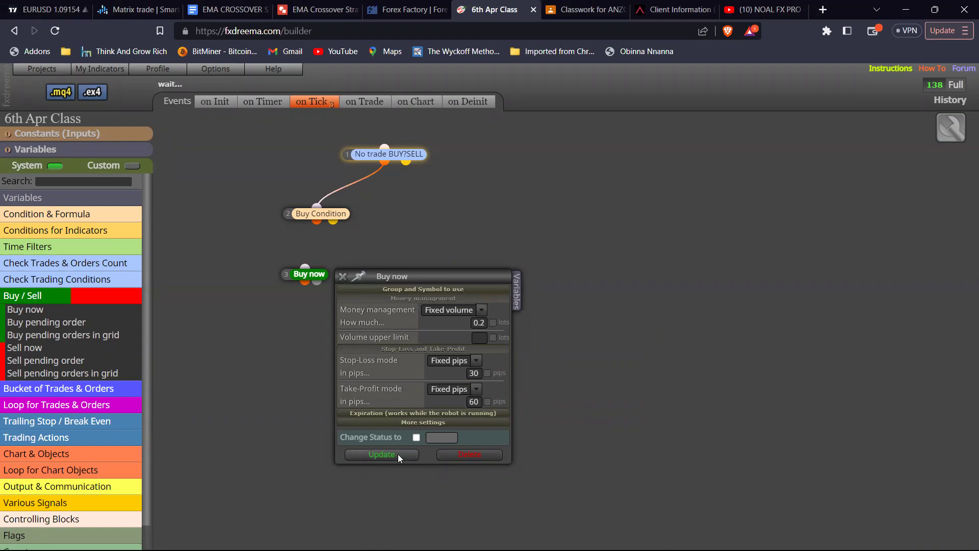
# Connect the Buy Condition block's orange output to the Buy now block and place a new Condition block beside Buy Condition.
pyautogui.moveTo(308, 276); pyautogui.dragTo(306, 271)
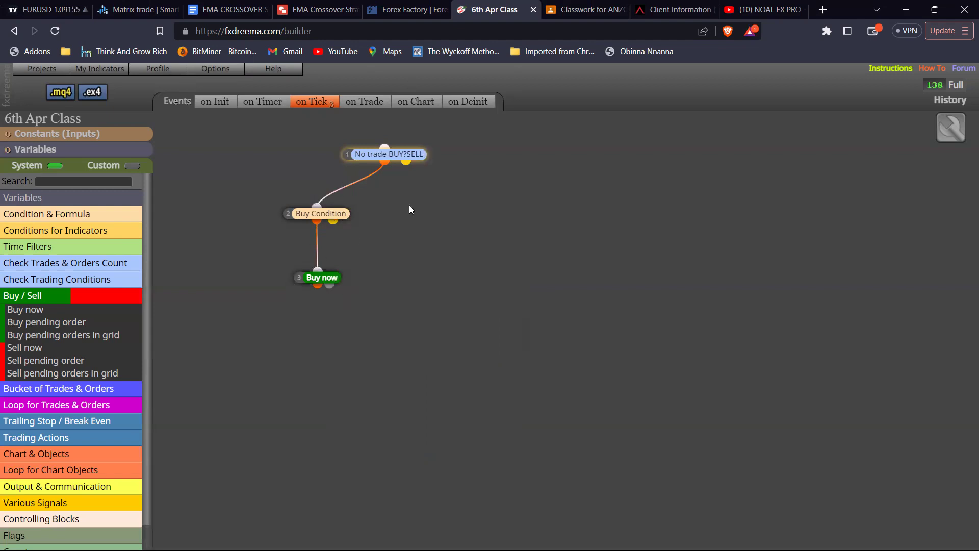
pyautogui.click(59, 215)
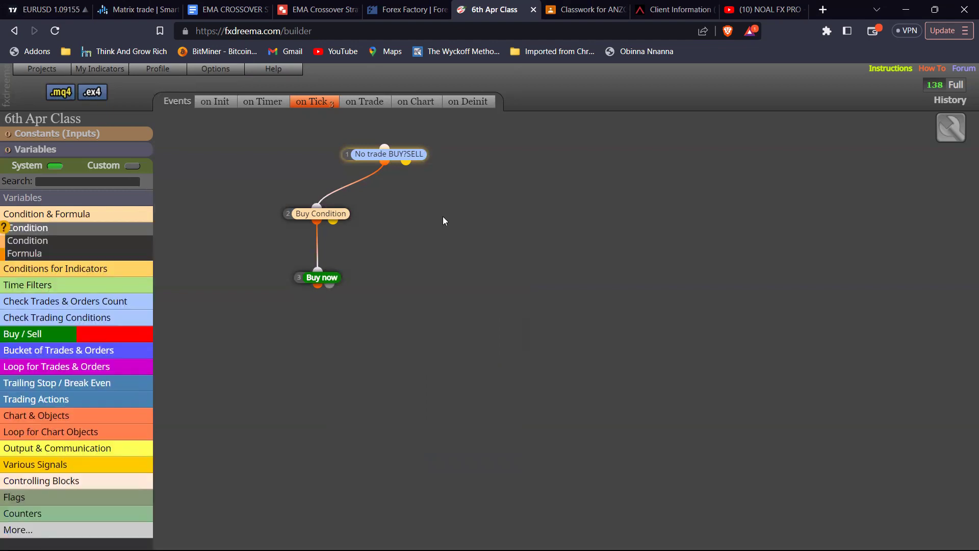
pyautogui.moveTo(471, 216); pyautogui.dragTo(440, 216)
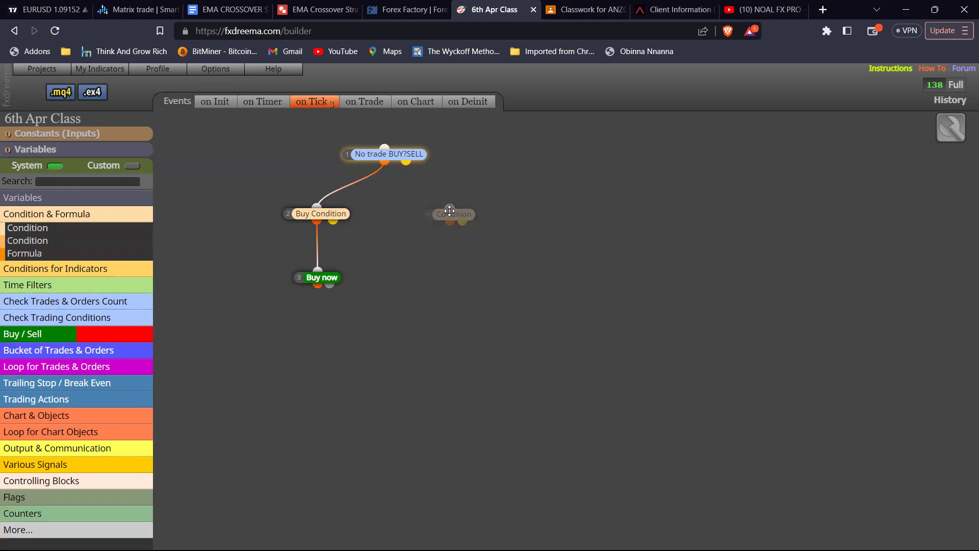
# Rename the new Condition block as Sell Condition.
pyautogui.rightClick(448, 211)
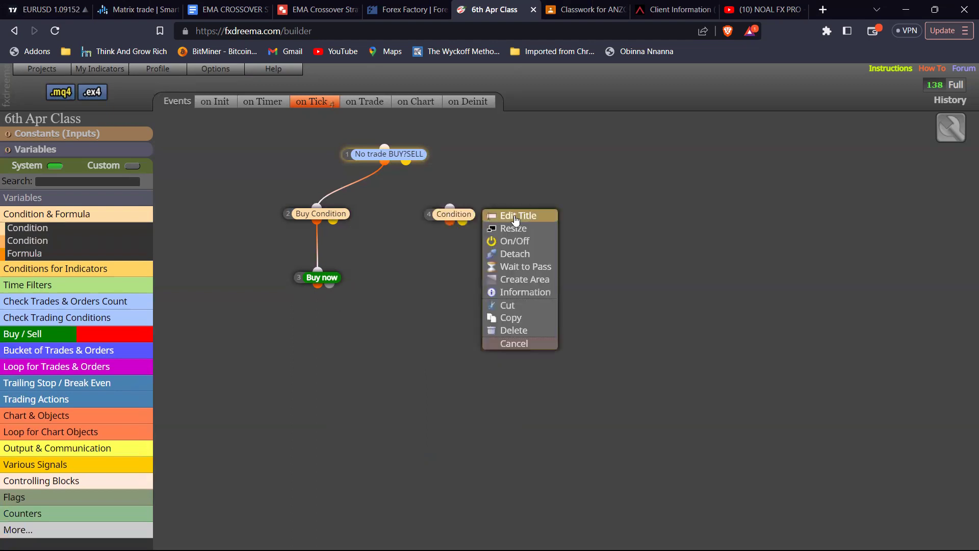
pyautogui.click(514, 215)
pyautogui.write('Sell')
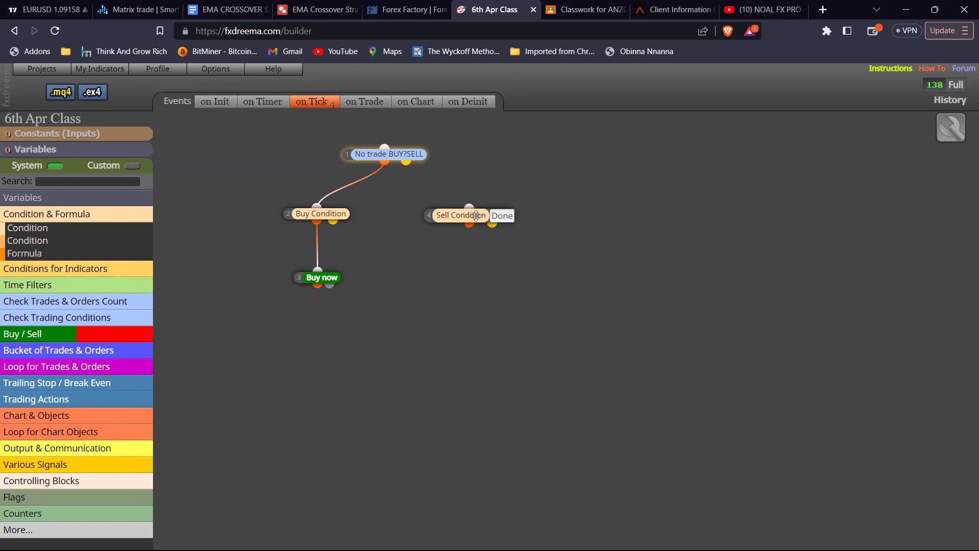
pyautogui.click(502, 216)
pyautogui.moveTo(467, 210); pyautogui.dragTo(467, 211)
# Set Sell Condition's left moving average to period 10 as an input parameter, Exponential method and candle ID 1.
pyautogui.click(467, 211)
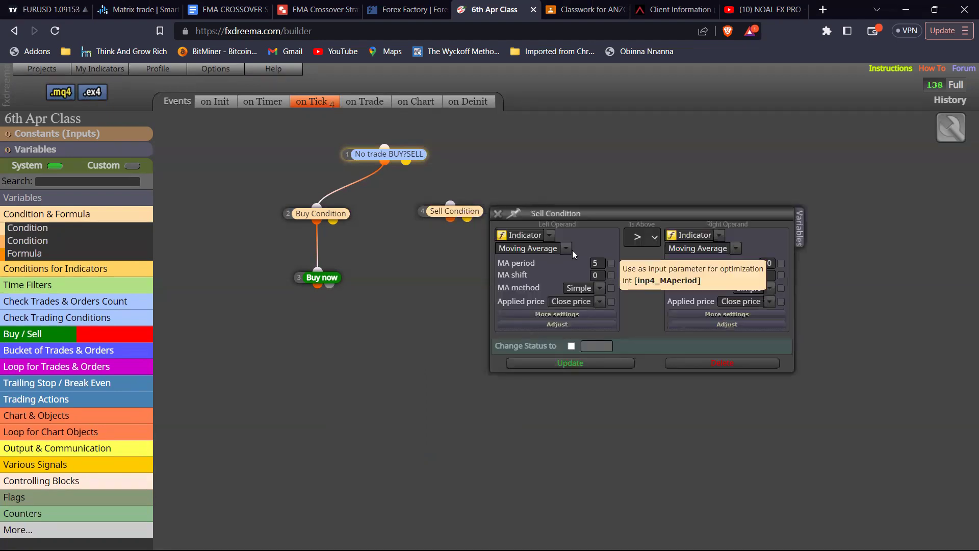
pyautogui.doubleClick(601, 263)
pyautogui.write('10')
pyautogui.click(611, 263)
pyautogui.click(599, 288)
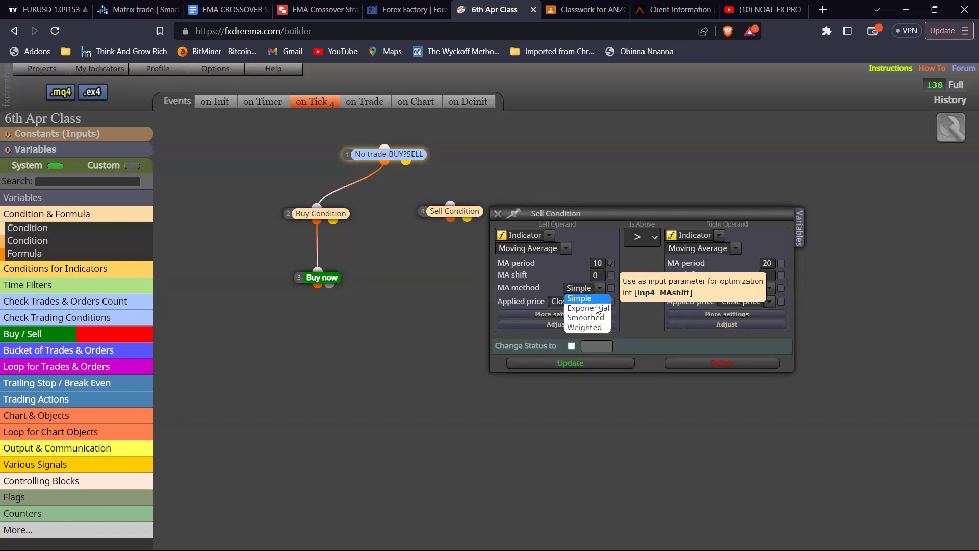
pyautogui.click(592, 308)
pyautogui.click(591, 313)
pyautogui.click(599, 351)
pyautogui.write('1')
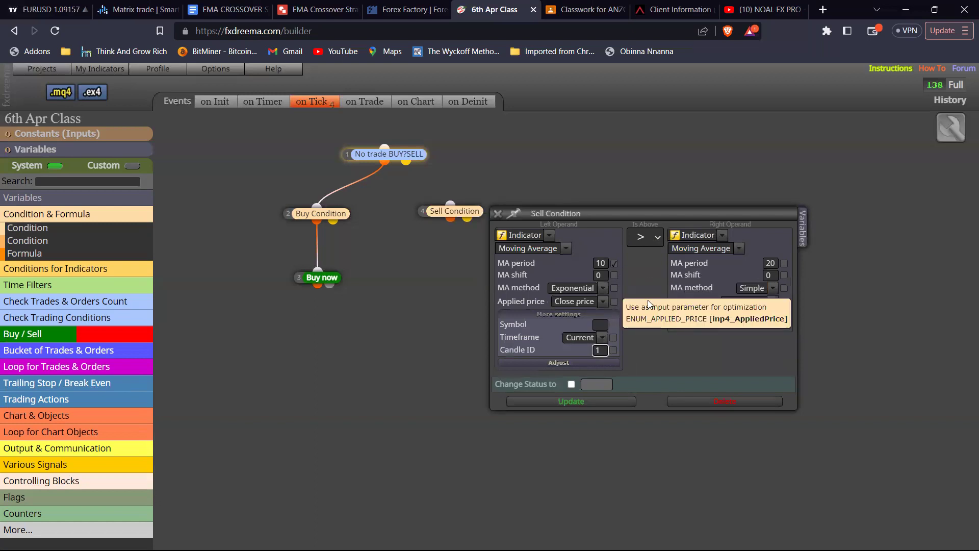
# Set the comparison to Crosses Below and make the right moving average Exponential, with its period enabled as an input parameter.
pyautogui.click(650, 238)
pyautogui.click(645, 363)
pyautogui.click(789, 263)
pyautogui.click(781, 294)
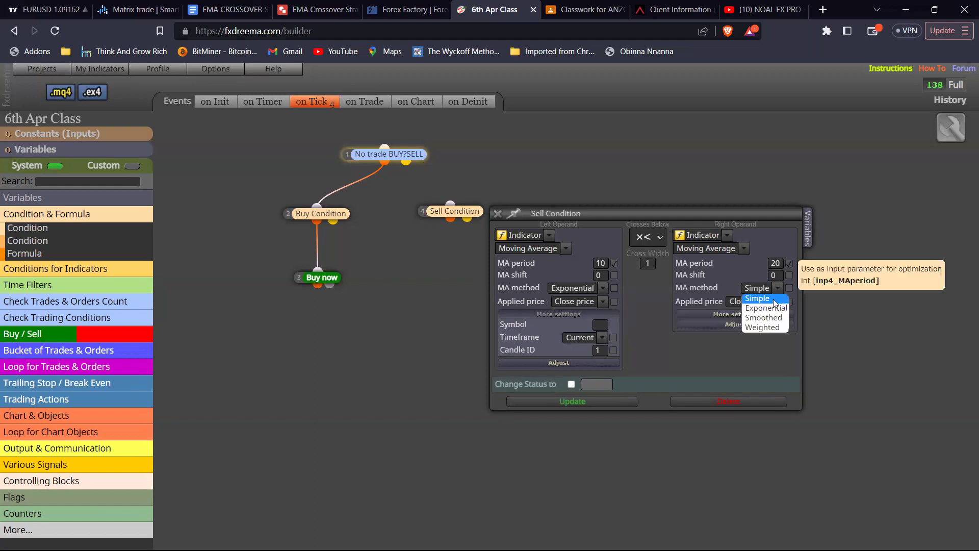
pyautogui.click(756, 314)
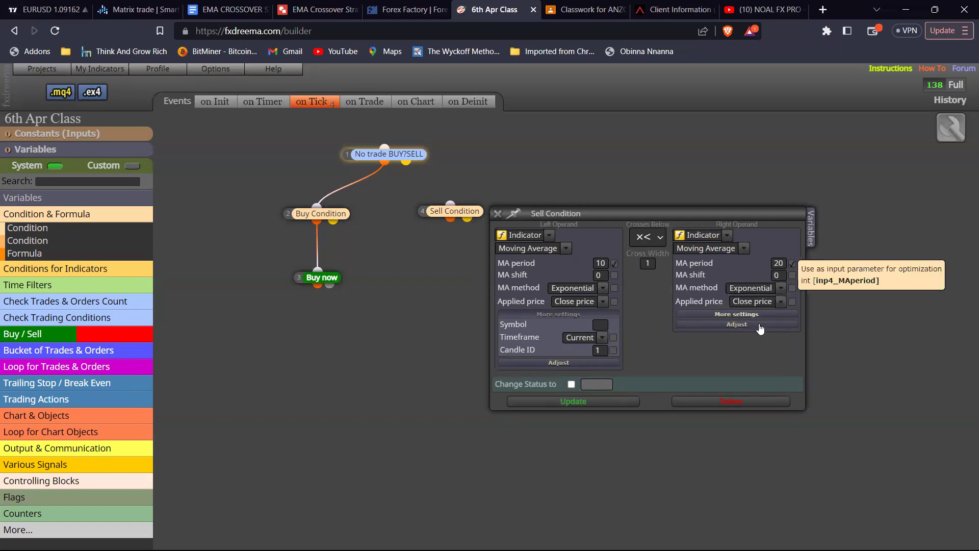
# Set the right moving average's candle ID to 1 and update the Sell Condition block.
pyautogui.click(755, 315)
pyautogui.click(777, 350)
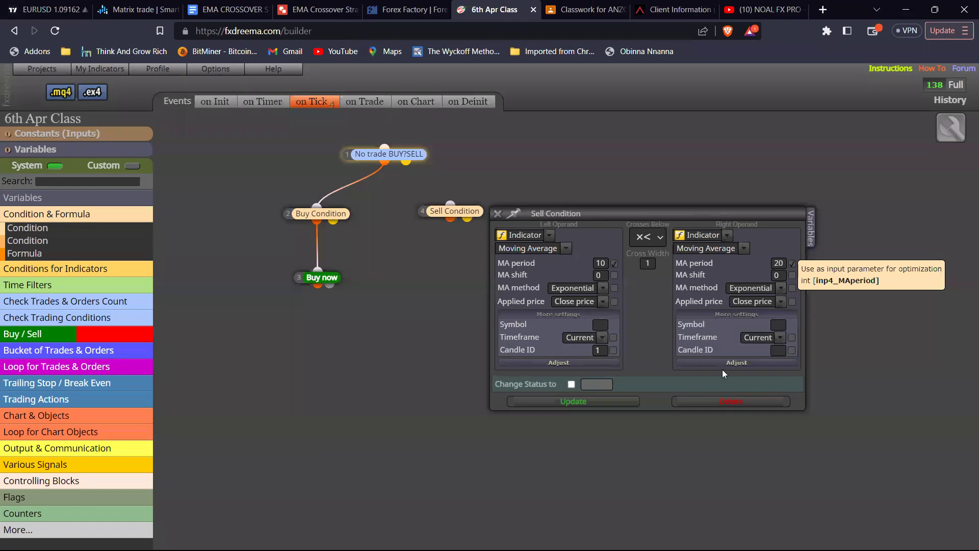
pyautogui.write('1')
pyautogui.click(565, 402)
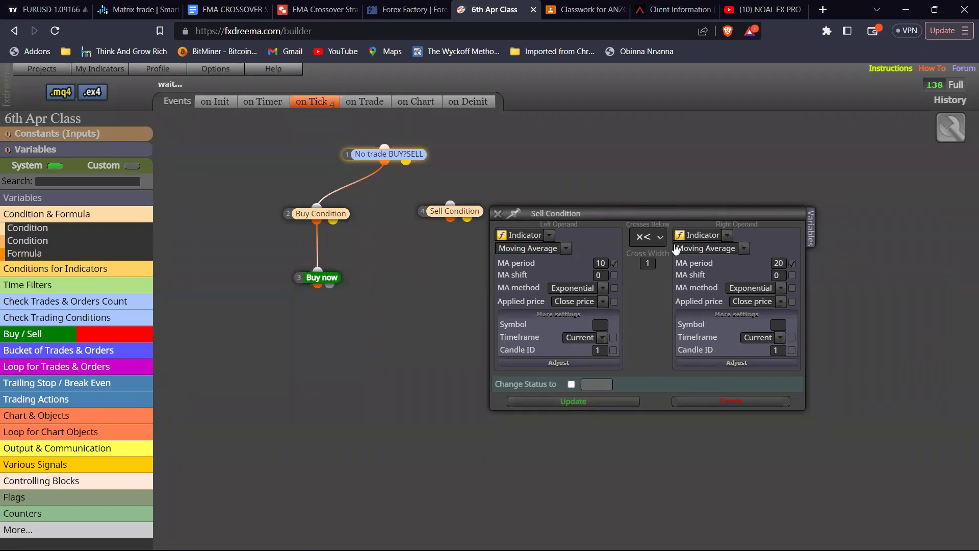
# Connect the No trade block's orange output to Sell Condition and place a Sell now block below that condition.
pyautogui.moveTo(384, 163); pyautogui.dragTo(451, 208)
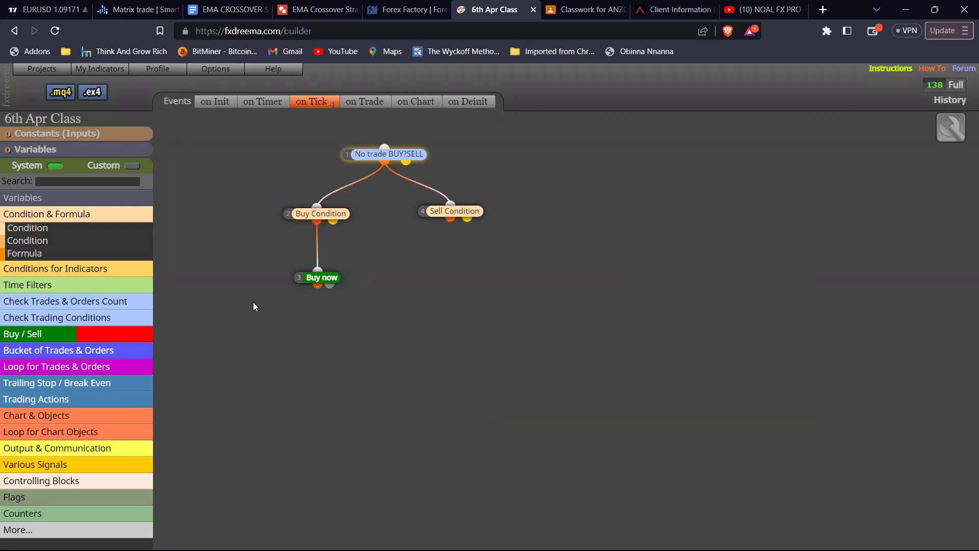
pyautogui.click(76, 338)
pyautogui.moveTo(24, 347); pyautogui.dragTo(509, 266)
pyautogui.moveTo(433, 295); pyautogui.dragTo(442, 279)
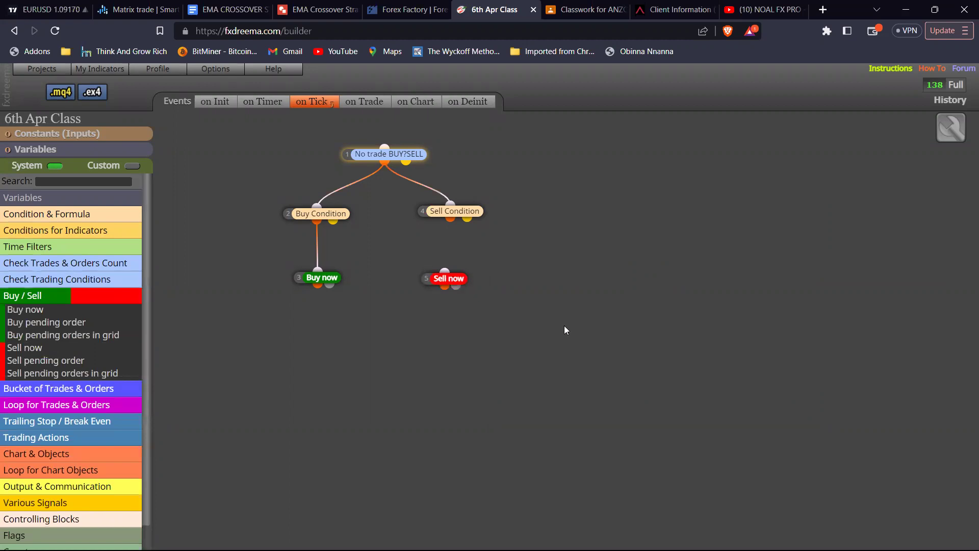
# Set the Sell now block to 0.2 lots with a 30-pip stop-loss and a 60-pip take-profit, and update the block.
pyautogui.doubleClick(622, 327)
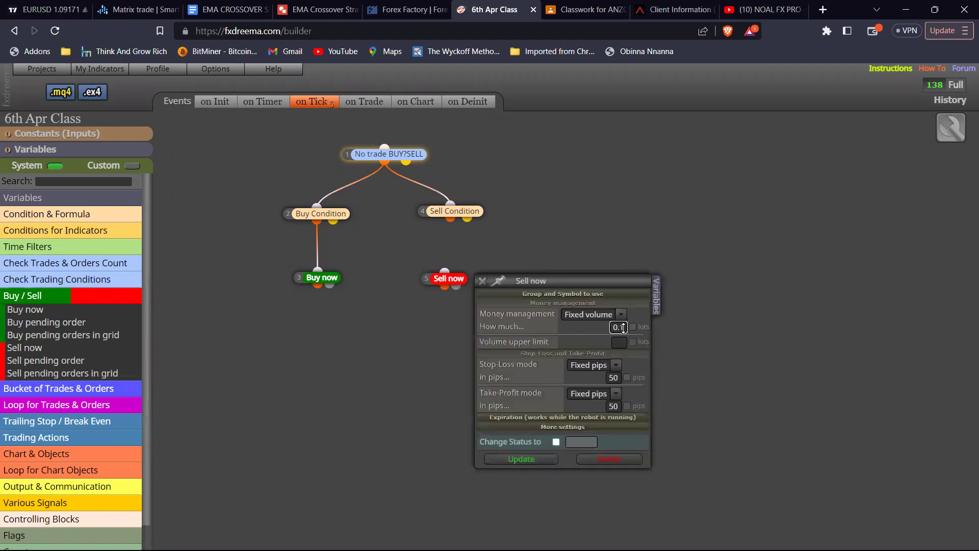
pyautogui.write('0.2')
pyautogui.doubleClick(614, 377)
pyautogui.write('30')
pyautogui.click(613, 405)
pyautogui.doubleClick(614, 405)
pyautogui.write('60')
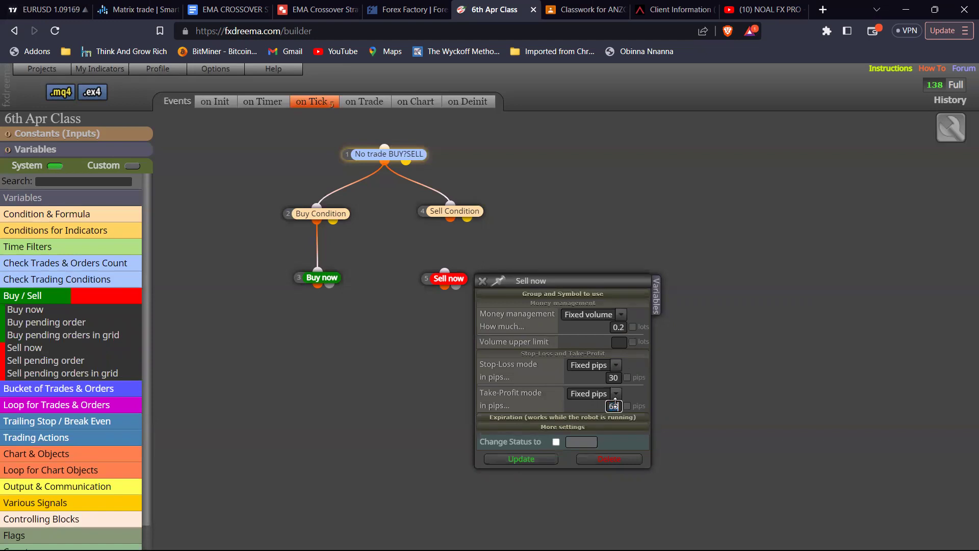
pyautogui.click(517, 459)
# Connect the Sell Condition block's orange output to the Sell now block.
pyautogui.moveTo(450, 220); pyautogui.dragTo(468, 281)
pyautogui.moveTo(266, 134); pyautogui.dragTo(514, 297)
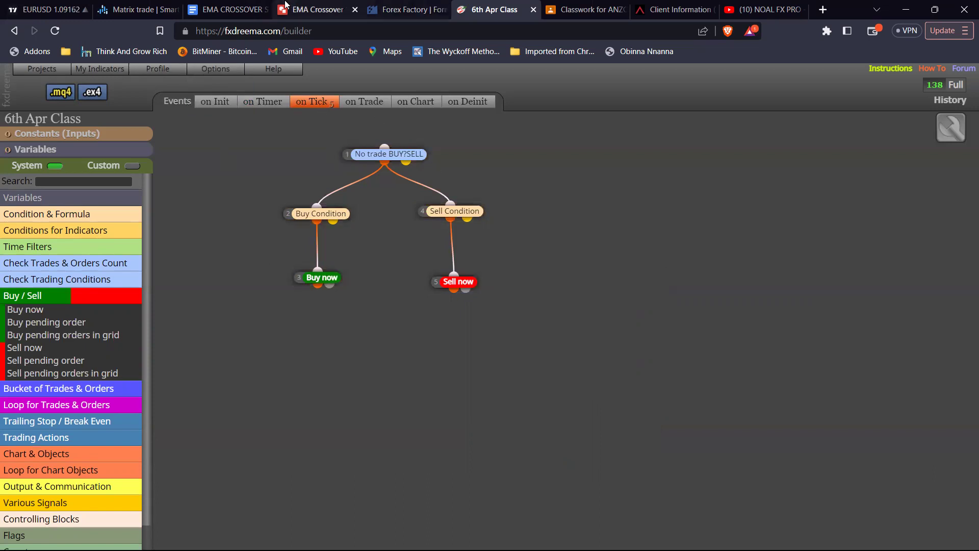
# Compare the finished block layout with the EMA Crossover Strategy Flowchart drawing.
pyautogui.click(317, 10)
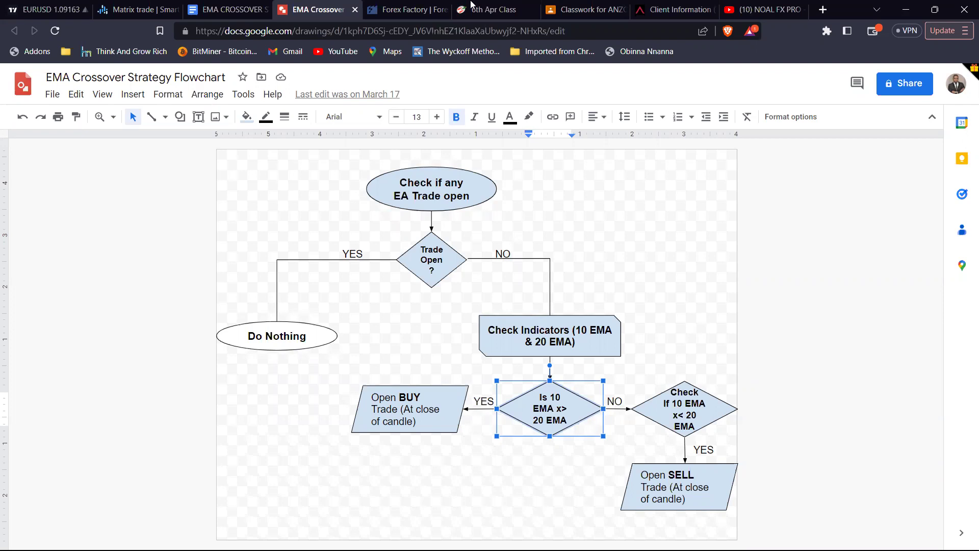
pyautogui.click(487, 9)
pyautogui.moveTo(324, 132); pyautogui.dragTo(447, 175)
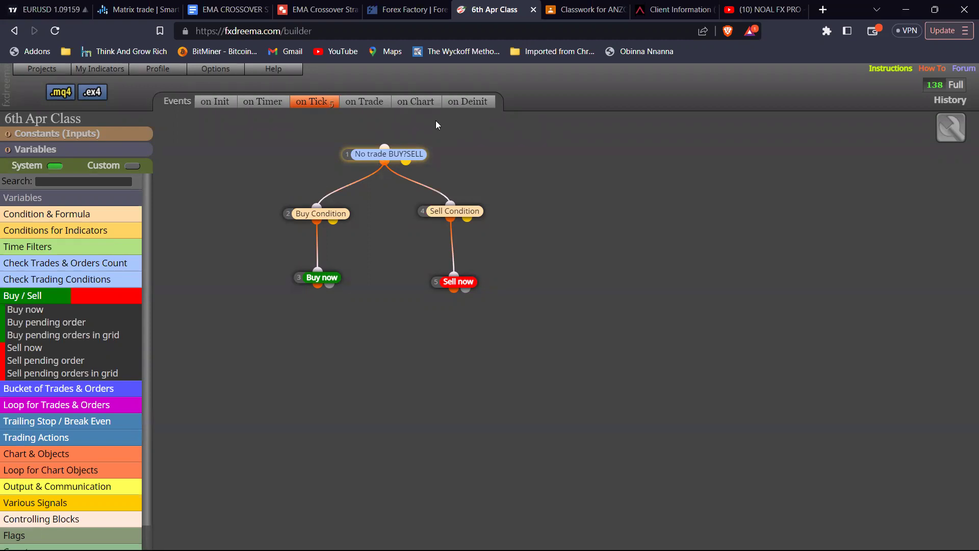
pyautogui.moveTo(271, 138); pyautogui.dragTo(535, 319)
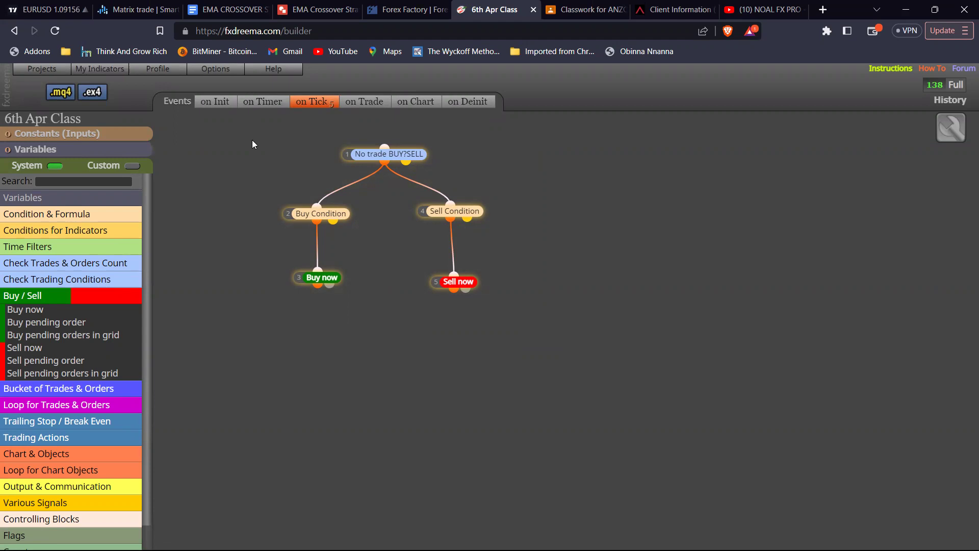
# Export the project as the MQL4 source file 6th Apr Class.mq4 and save it in the Downloads folder.
pyautogui.click(59, 93)
pyautogui.click(63, 93)
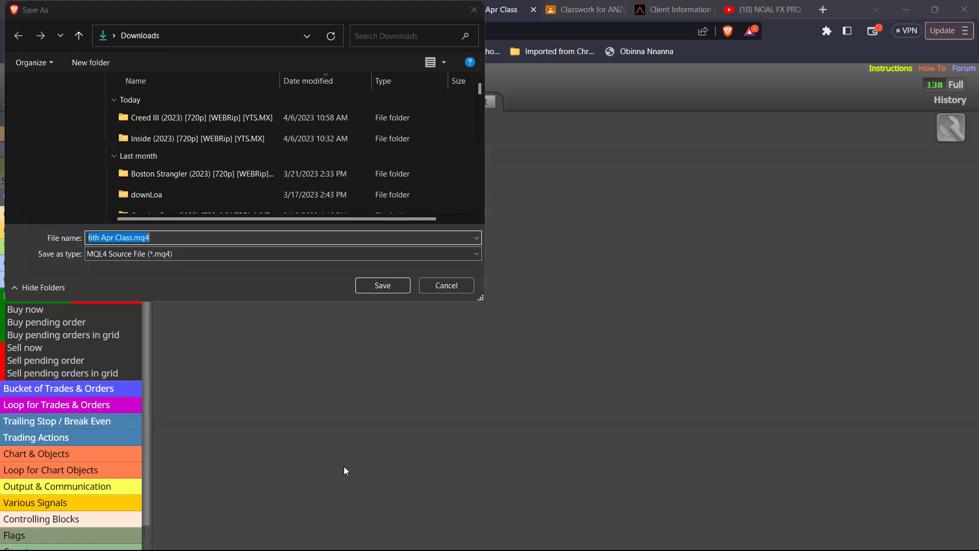
pyautogui.click(381, 286)
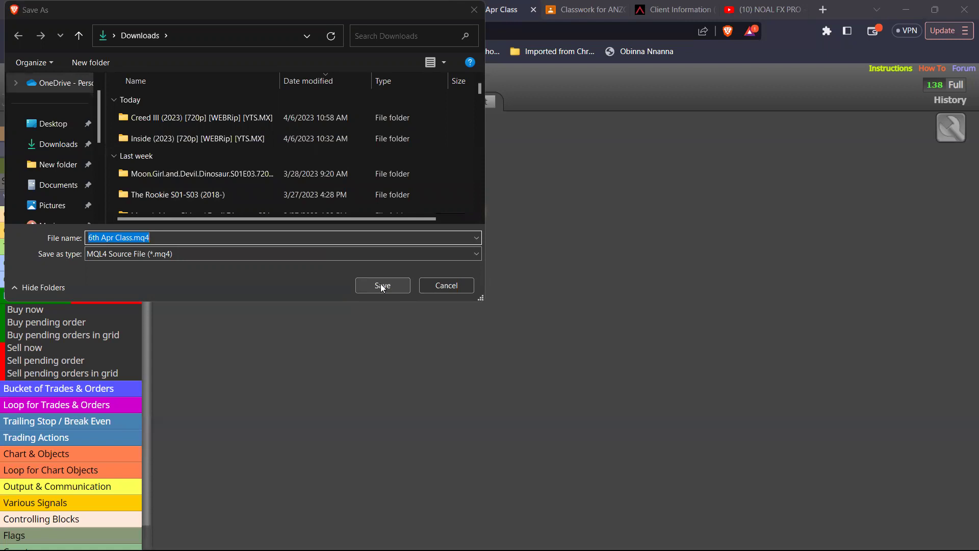
pyautogui.click(382, 285)
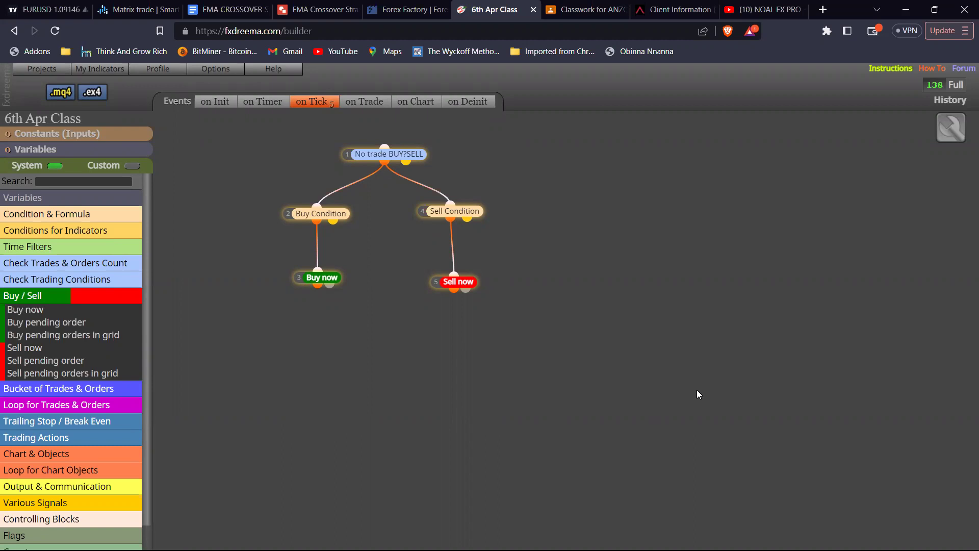
# Switch to the AnzoCapital-Demo MetaTrader 4 terminal.
pyautogui.hotkey('alt', 'Tab')
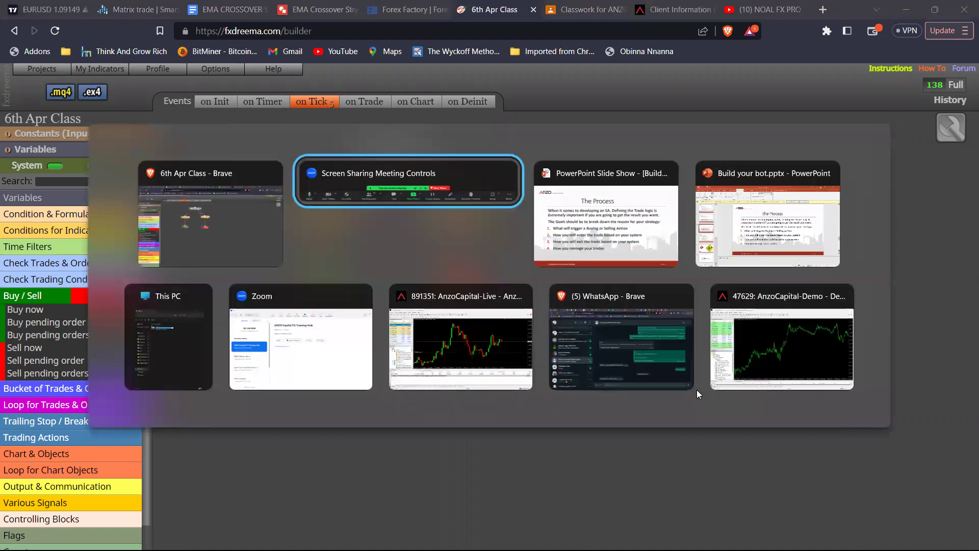
pyautogui.hotkey('alt', 'Tab')
pyautogui.hotkey('alt', 'Tab')
pyautogui.hotkey('alt', 'Tab')
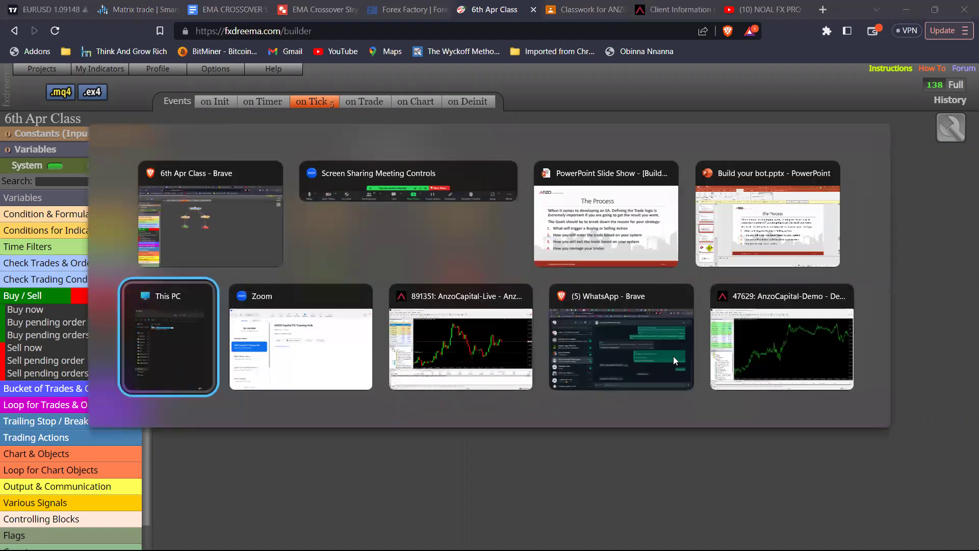
pyautogui.hotkey('alt', 'Tab')
pyautogui.hotkey('alt', 'Tab')
pyautogui.hotkey('alt', 'Tab')
pyautogui.hotkey('alt', 'Tab')
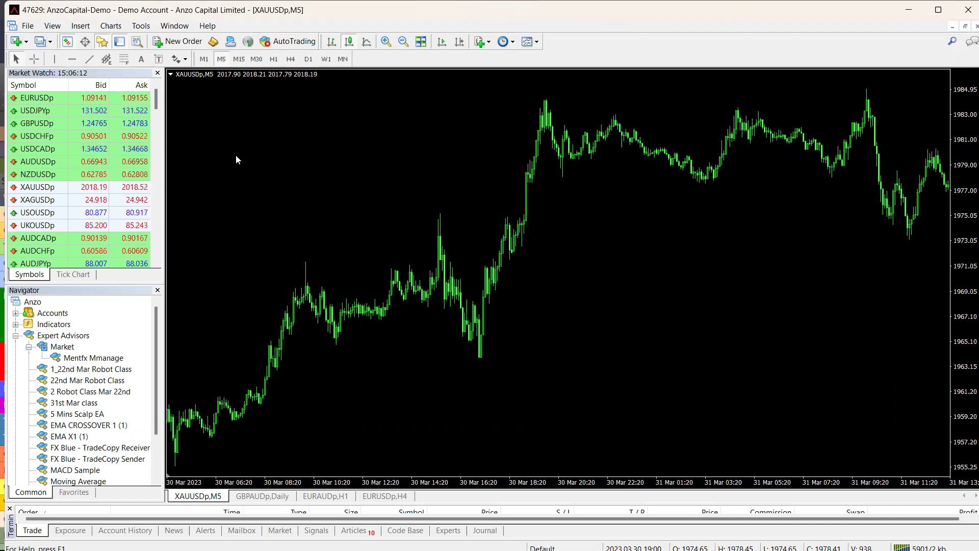
pyautogui.click(27, 26)
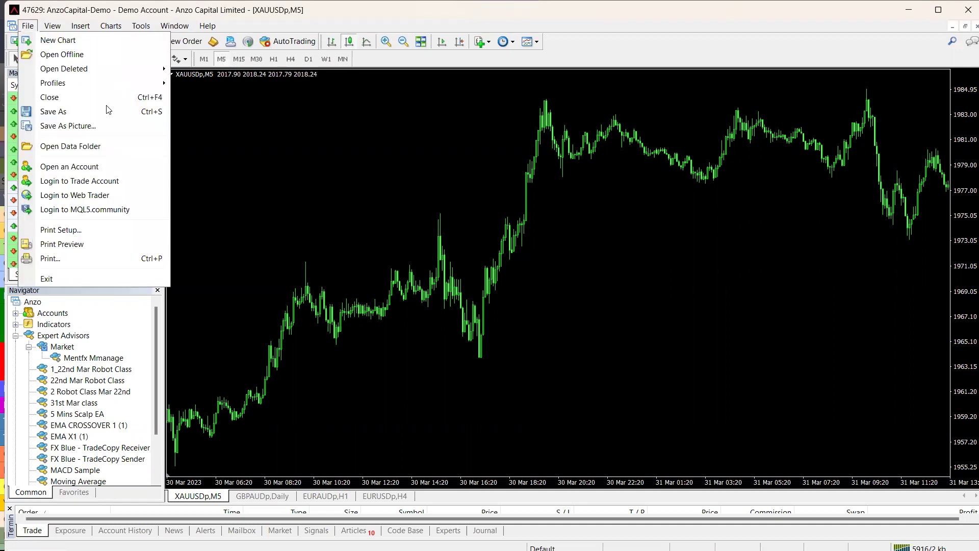
pyautogui.click(82, 146)
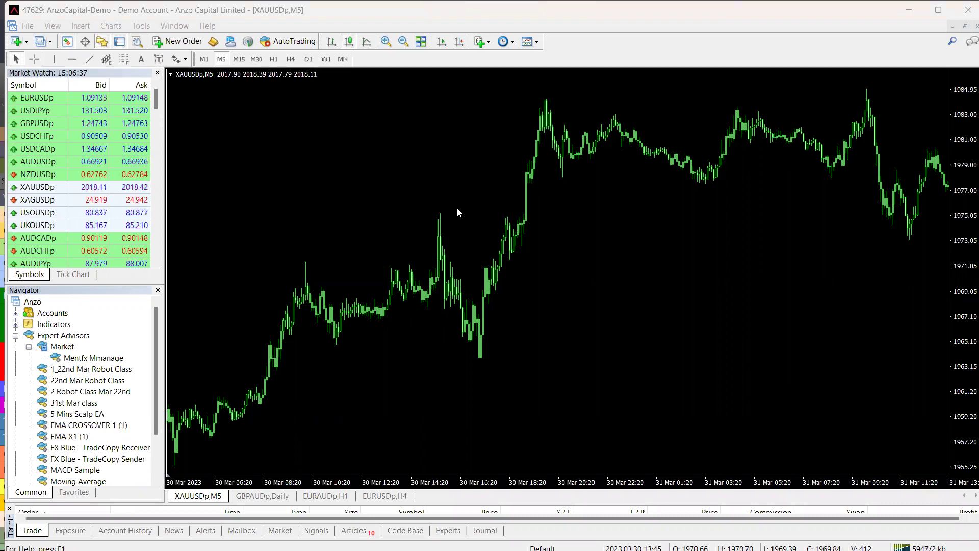
pyautogui.hotkey('alt', 'Tab')
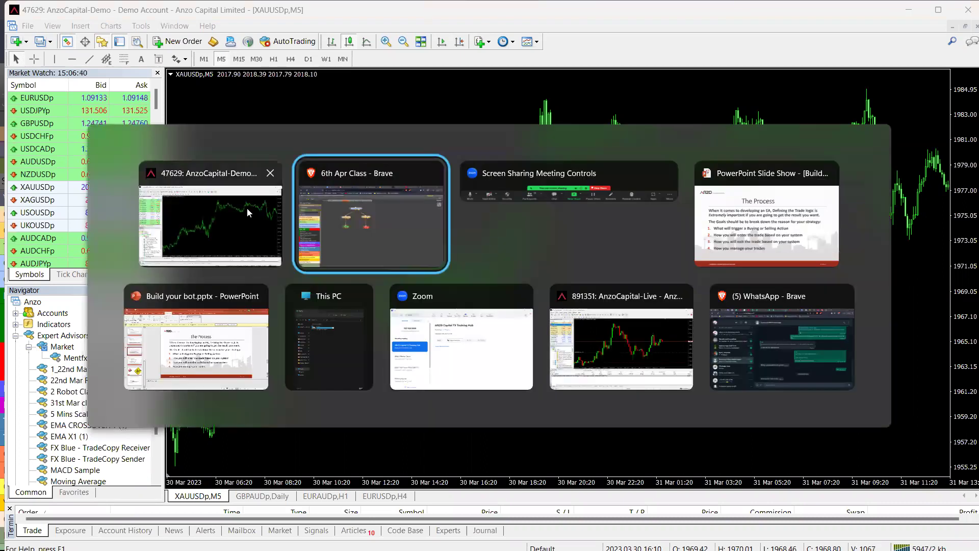
pyautogui.click(246, 208)
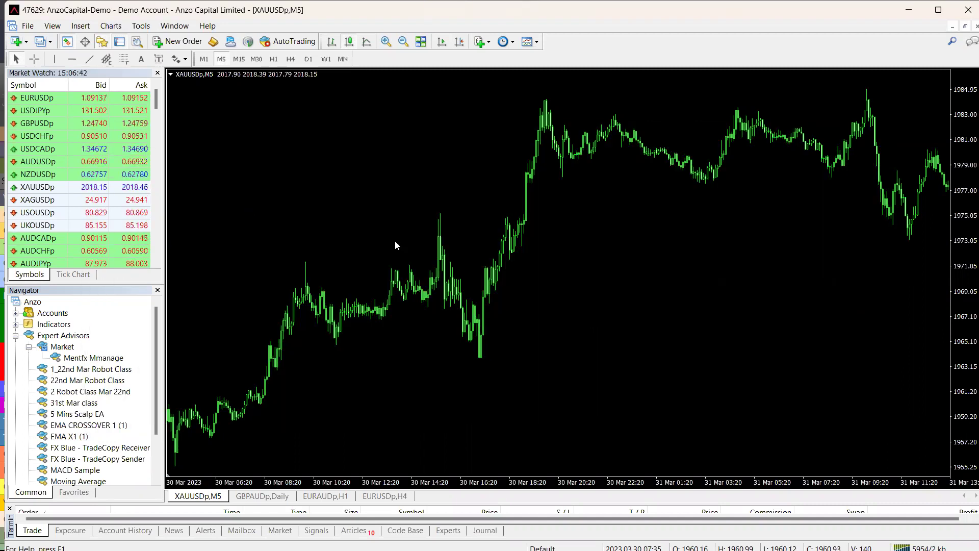
pyautogui.click(28, 25)
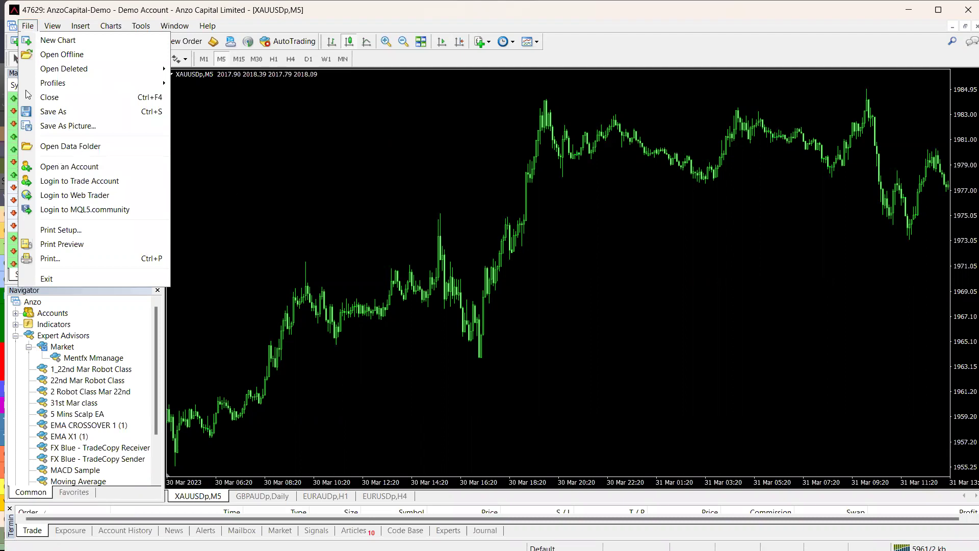
pyautogui.press('Escape')
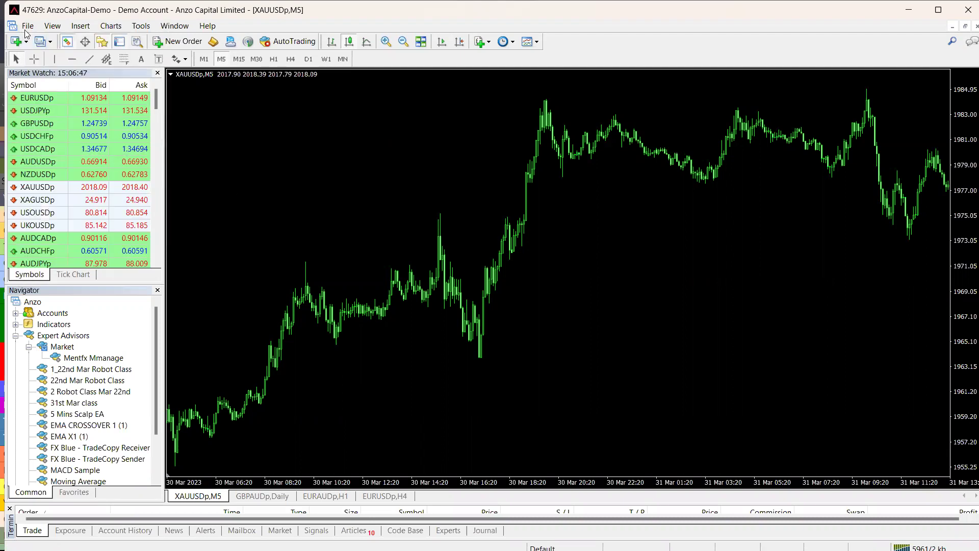
# Open the terminal's data folder and go to the Experts folder inside MQL4.
pyautogui.click(26, 28)
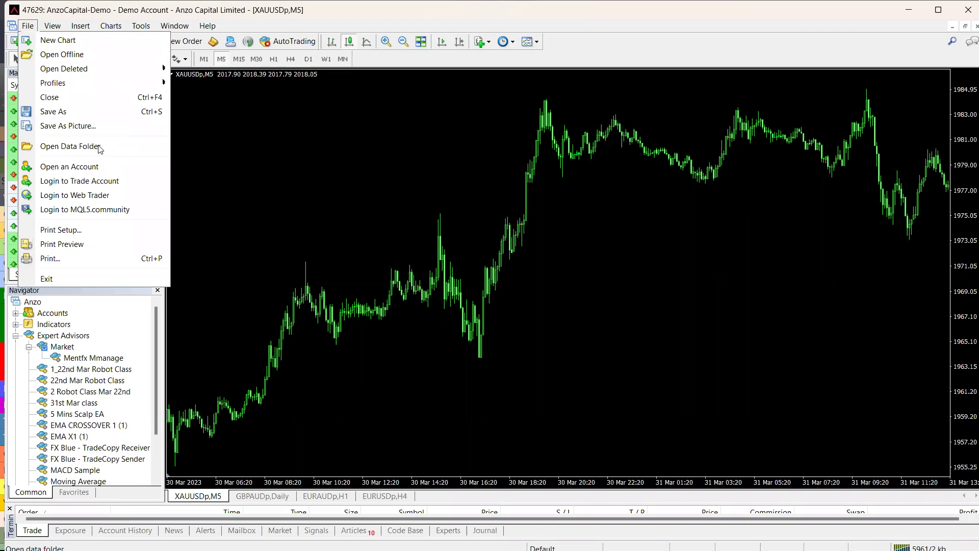
pyautogui.click(284, 253)
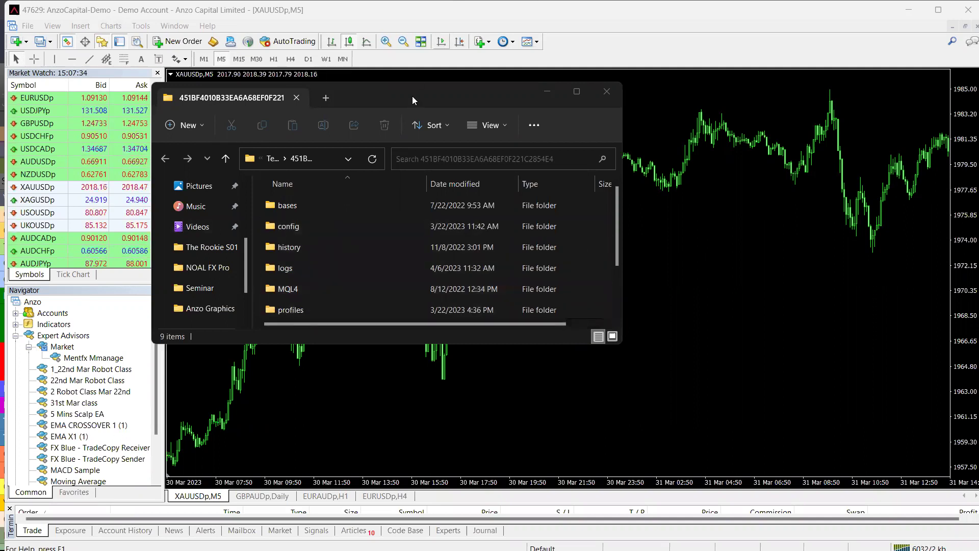
pyautogui.doubleClick(288, 289)
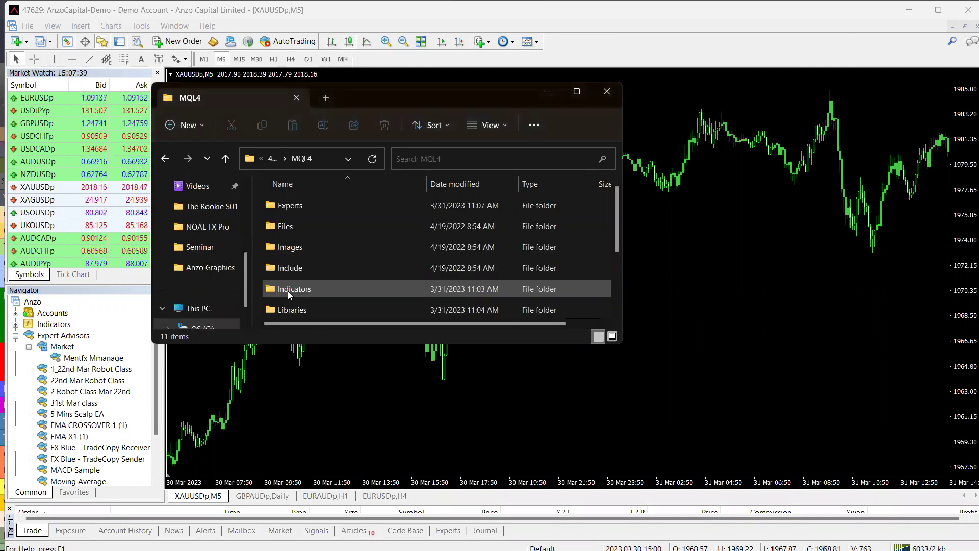
pyautogui.doubleClick(300, 211)
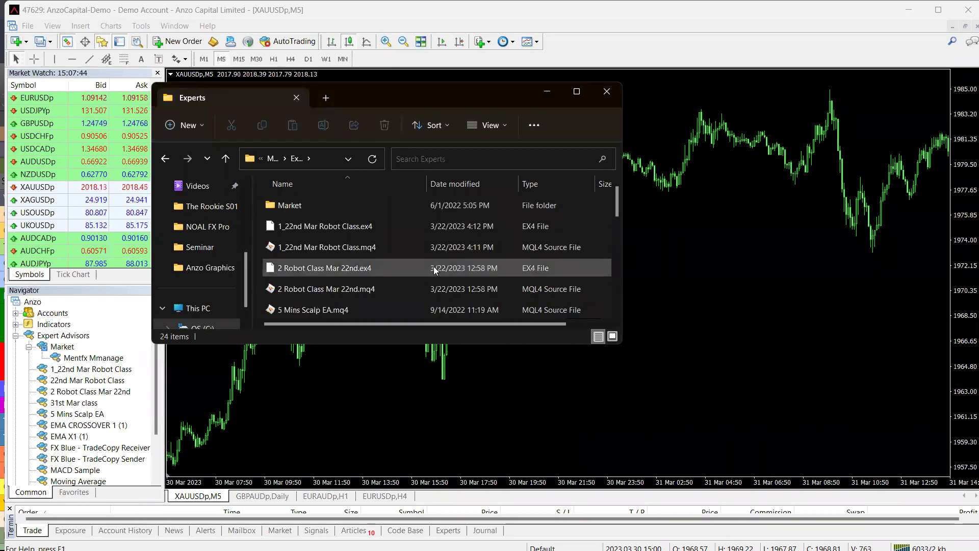
pyautogui.click(326, 268)
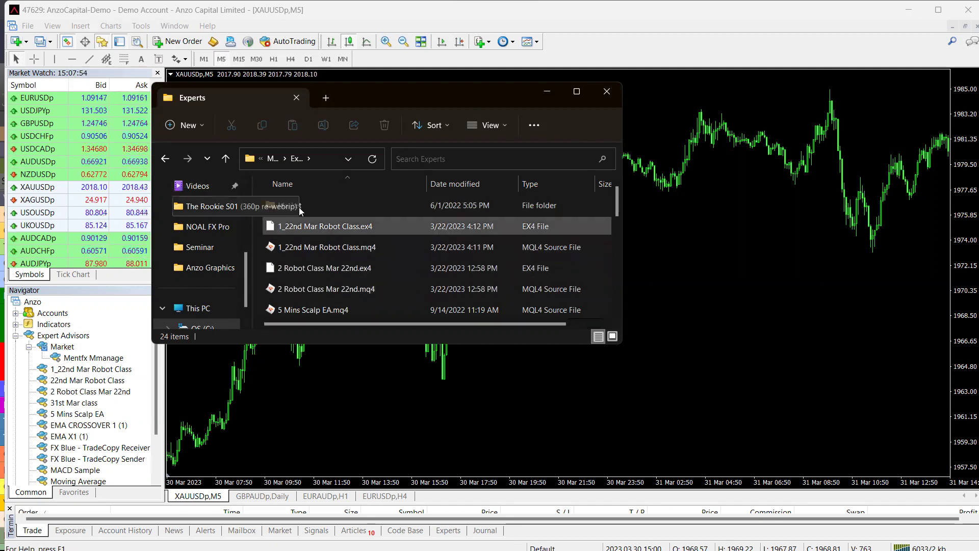
# Copy 6th Apr Class.mq4 from the Downloads folder into the Experts folder, and close the file window.
pyautogui.scroll(5, 205, 257)
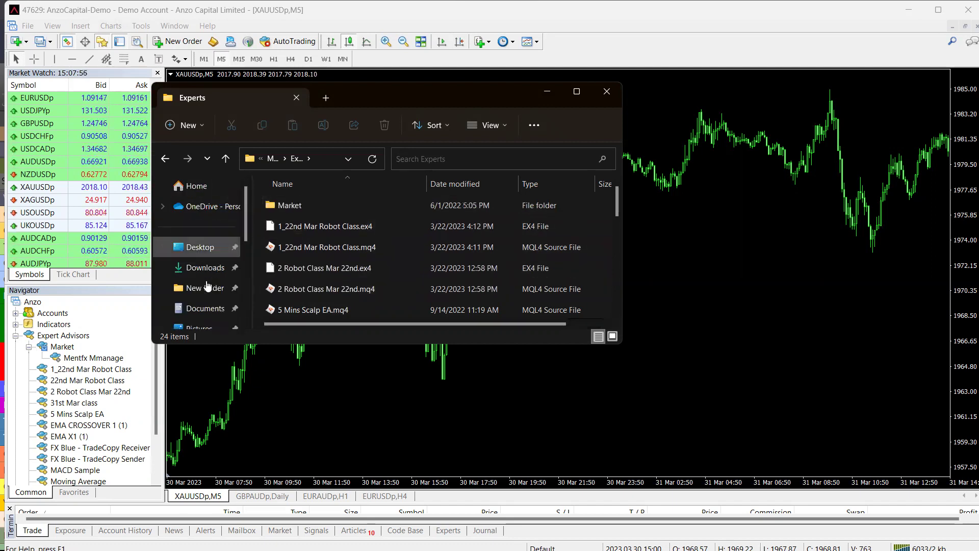
pyautogui.click(211, 270)
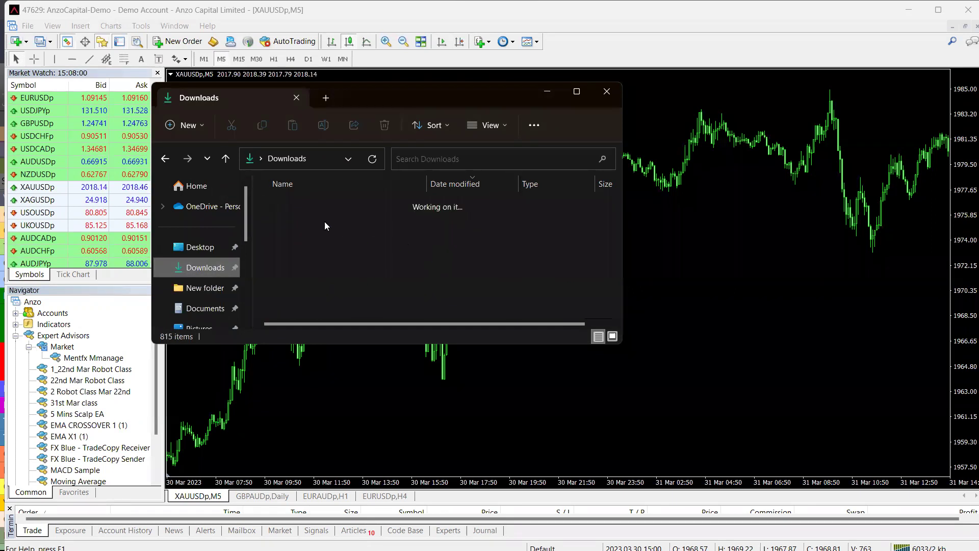
pyautogui.click(321, 220)
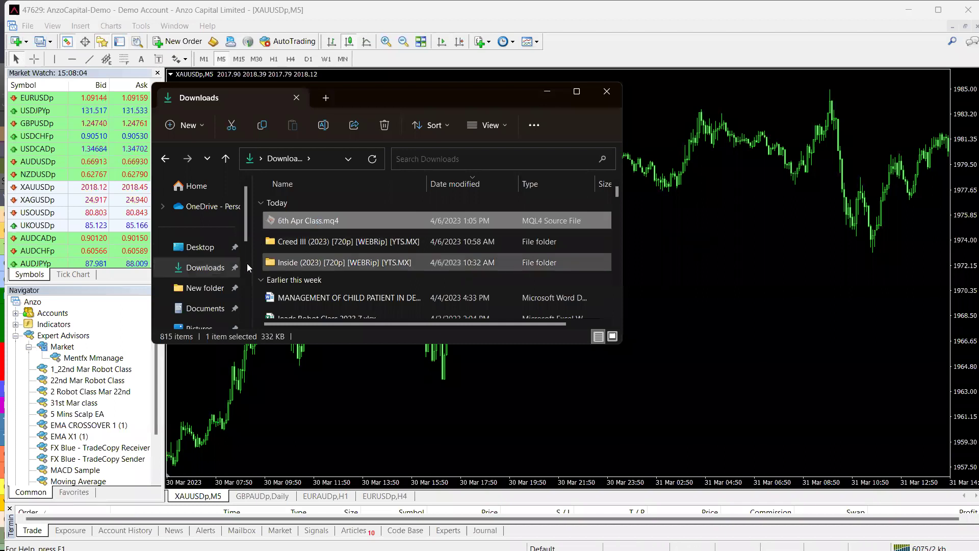
pyautogui.click(165, 158)
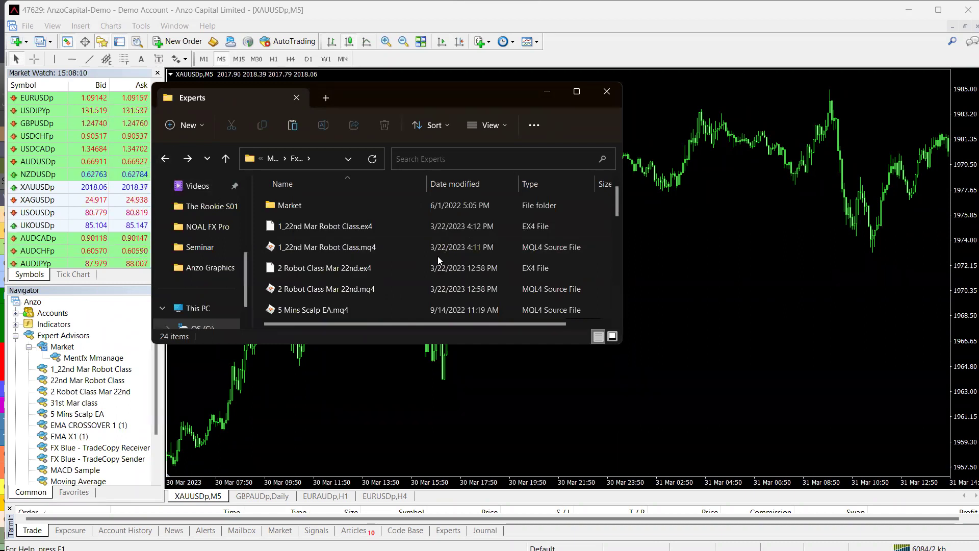
pyautogui.hotkey('ctrl', 'v')
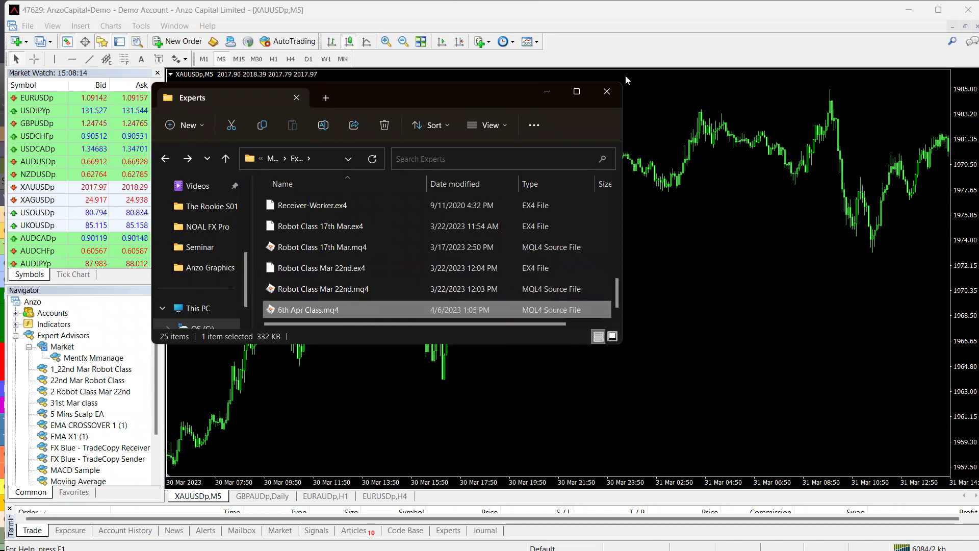
pyautogui.click(607, 91)
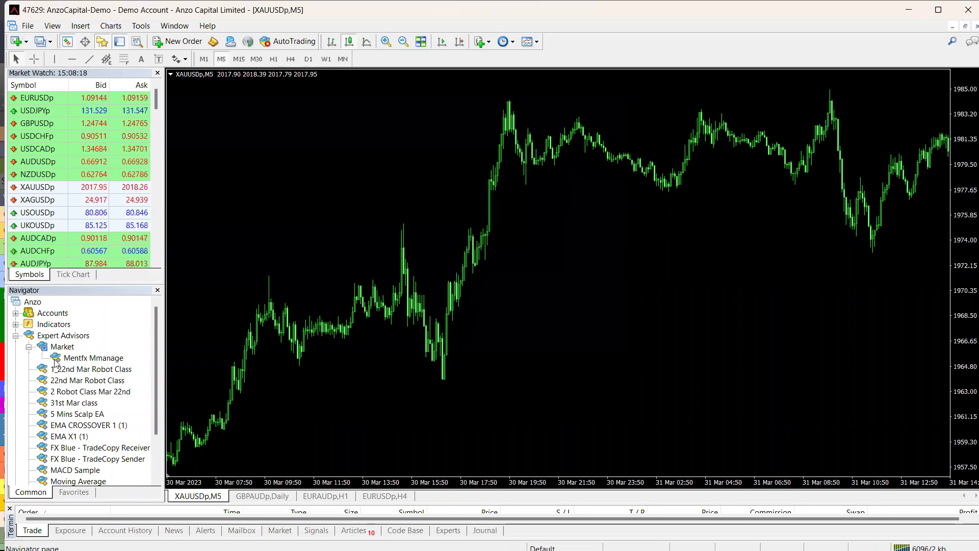
# Refresh the Expert Advisors list in the Navigator and select 6th Apr Class.
pyautogui.click(69, 391)
pyautogui.rightClick(70, 390)
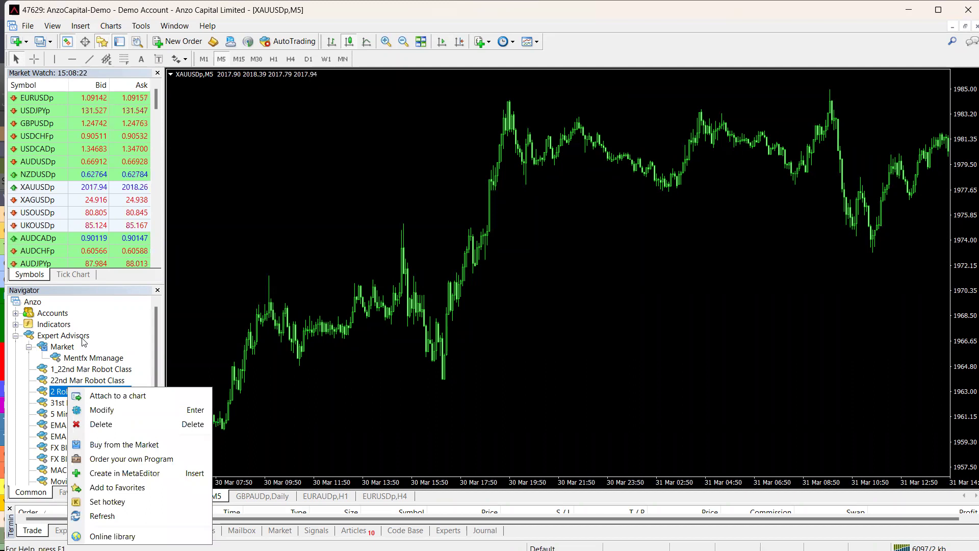
pyautogui.rightClick(84, 341)
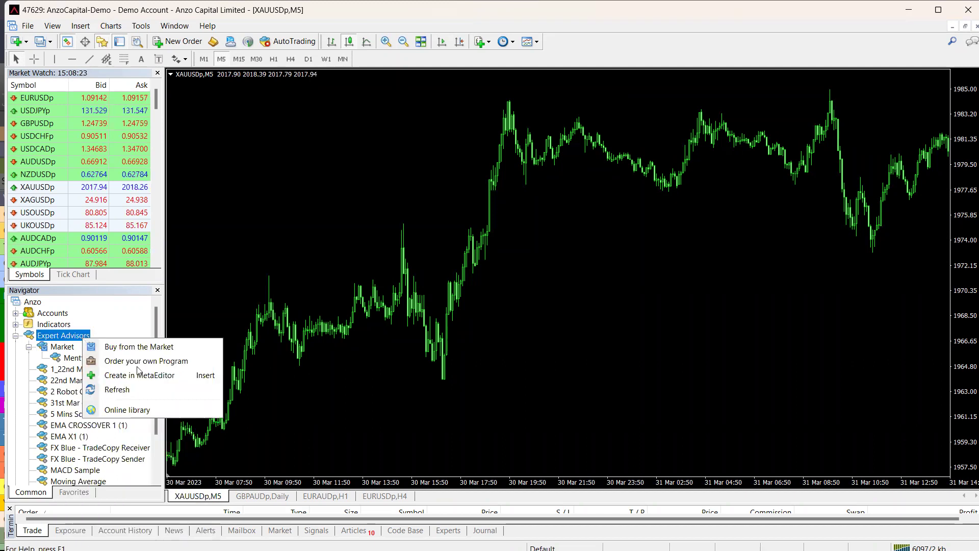
pyautogui.click(108, 392)
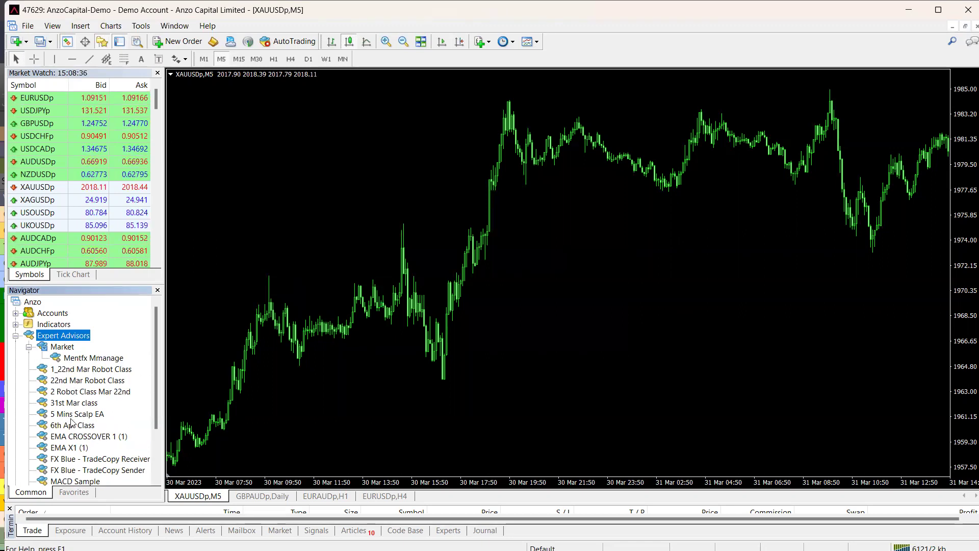
pyautogui.click(72, 426)
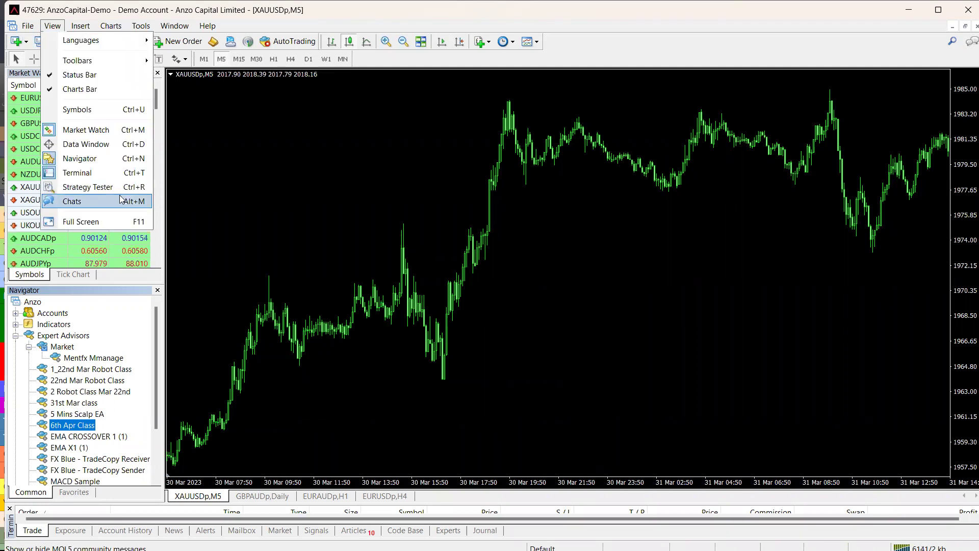
# Show the Strategy Tester, choose 6th Apr Class.ex4 as the expert and set the visual mode speed to maximum.
pyautogui.click(91, 187)
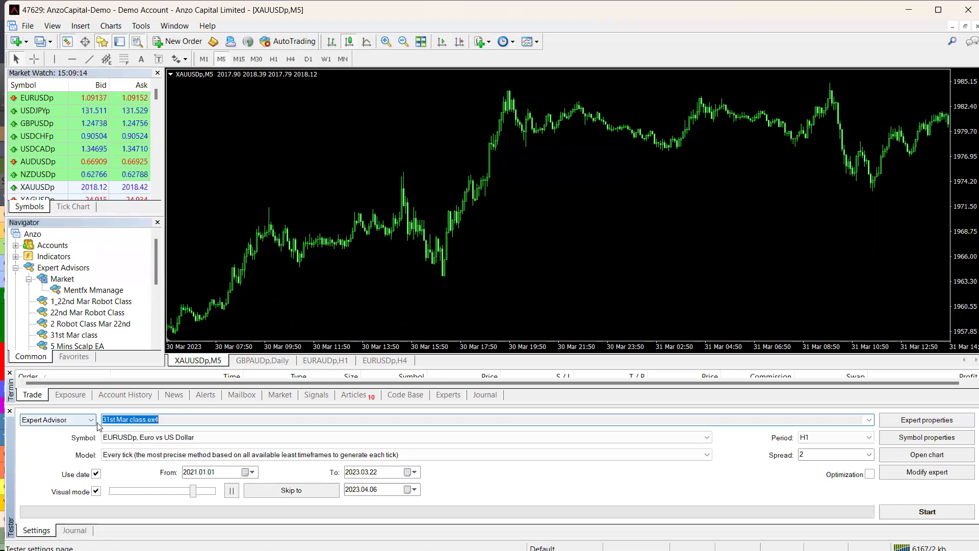
pyautogui.click(869, 420)
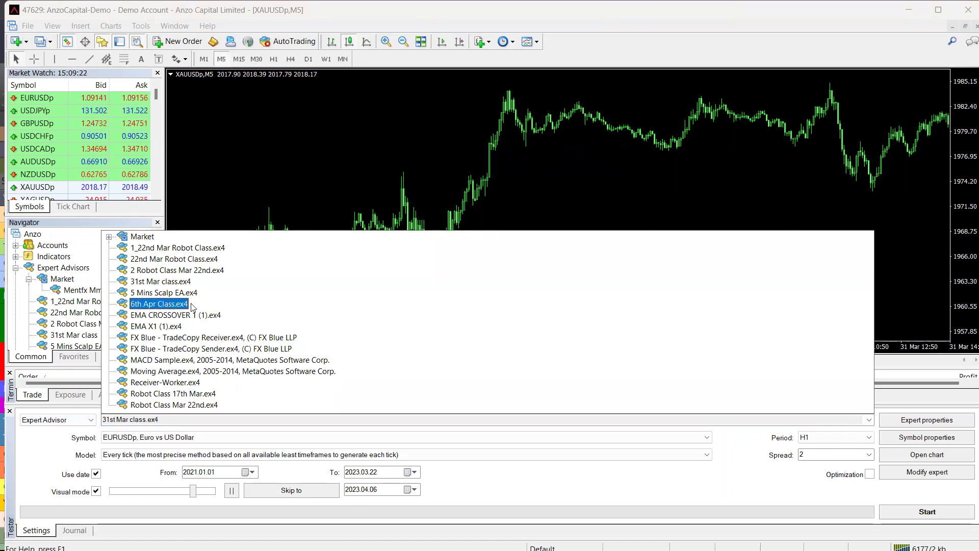
pyautogui.click(291, 304)
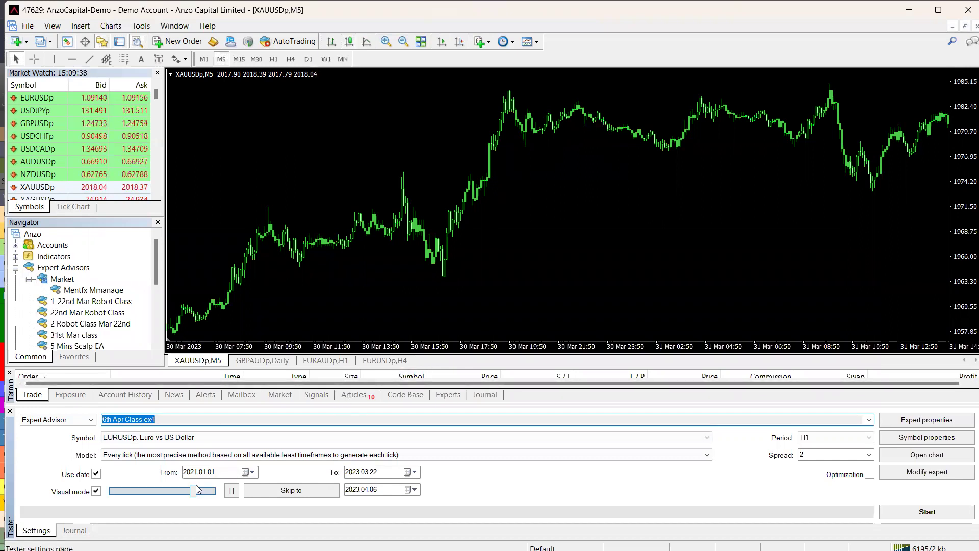
pyautogui.moveTo(196, 492); pyautogui.dragTo(216, 494)
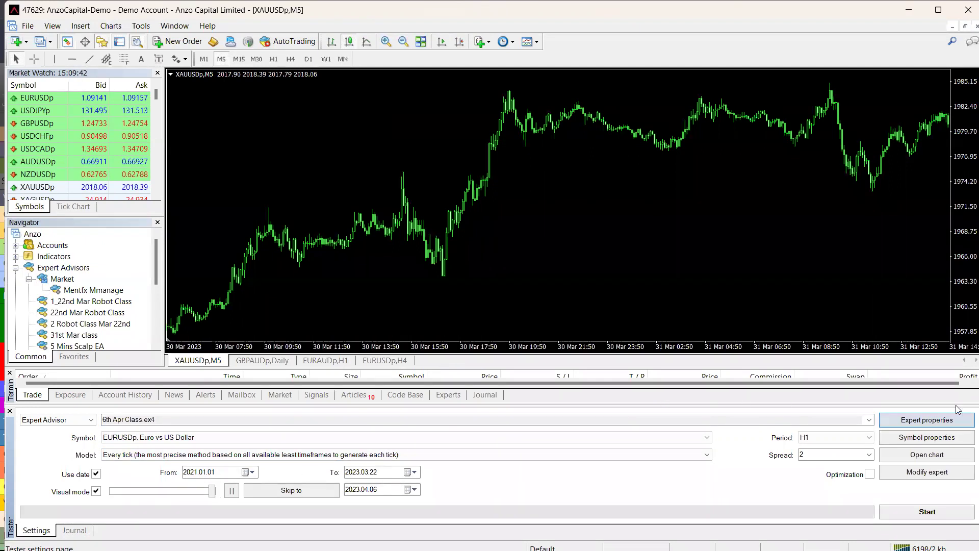
# Review the expert's MA period inputs and its initial deposit setting in the expert properties, and accept them.
pyautogui.click(926, 419)
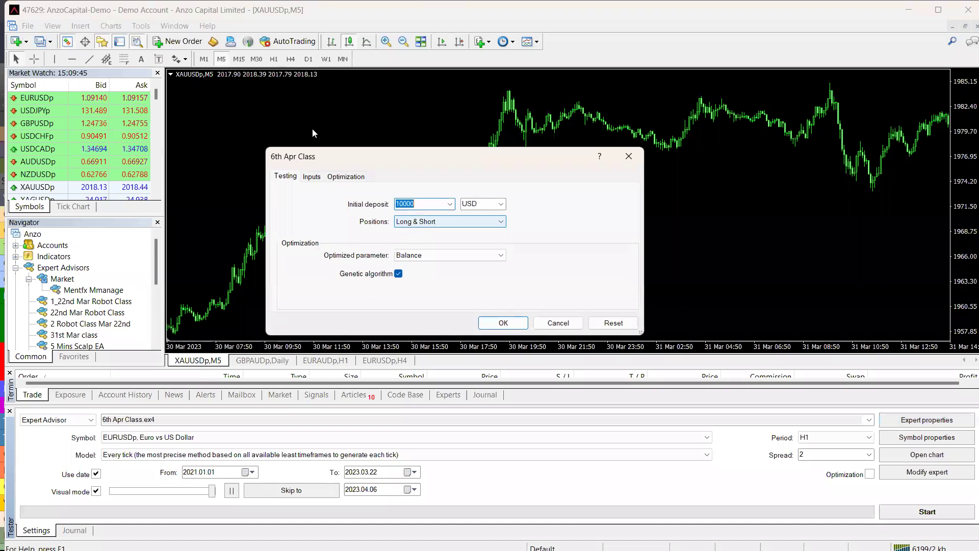
pyautogui.click(316, 179)
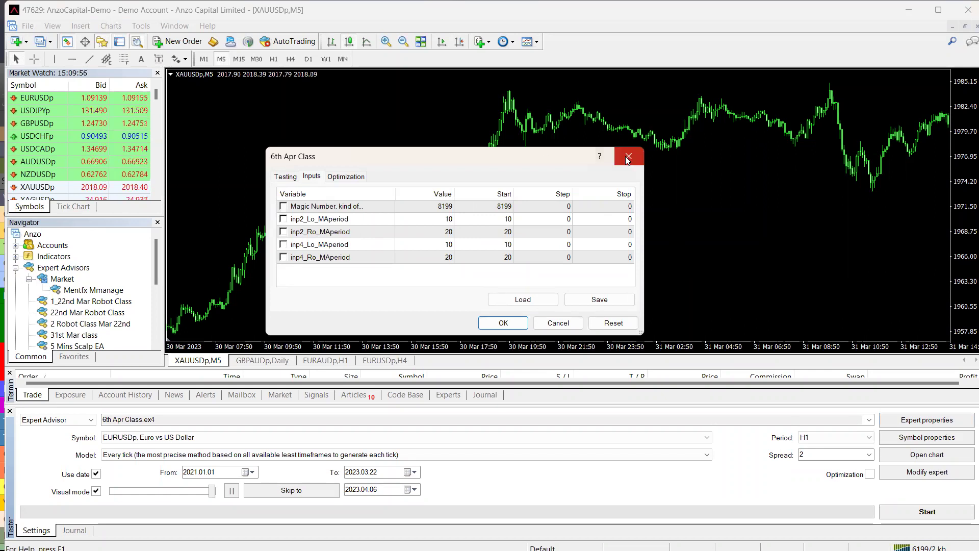
pyautogui.doubleClick(445, 219)
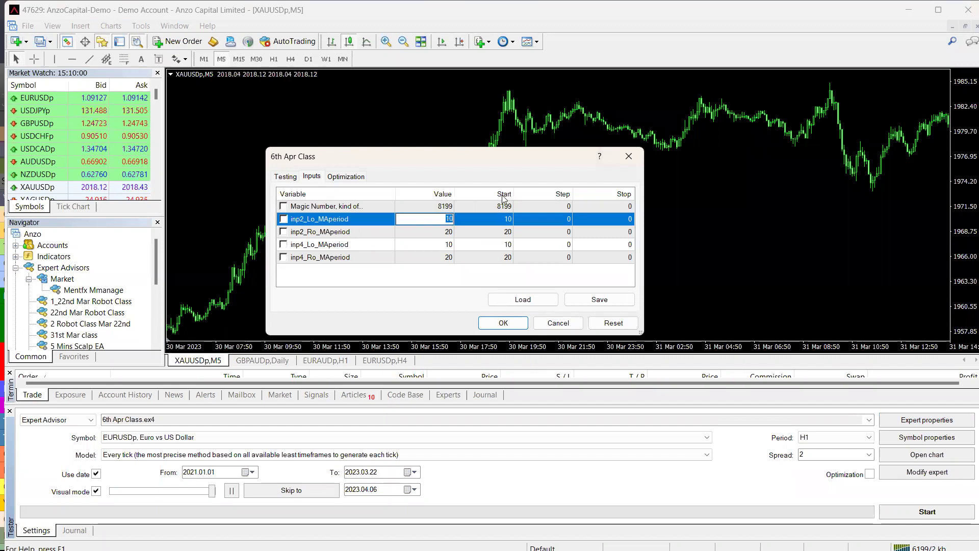
pyautogui.click(310, 179)
pyautogui.click(296, 177)
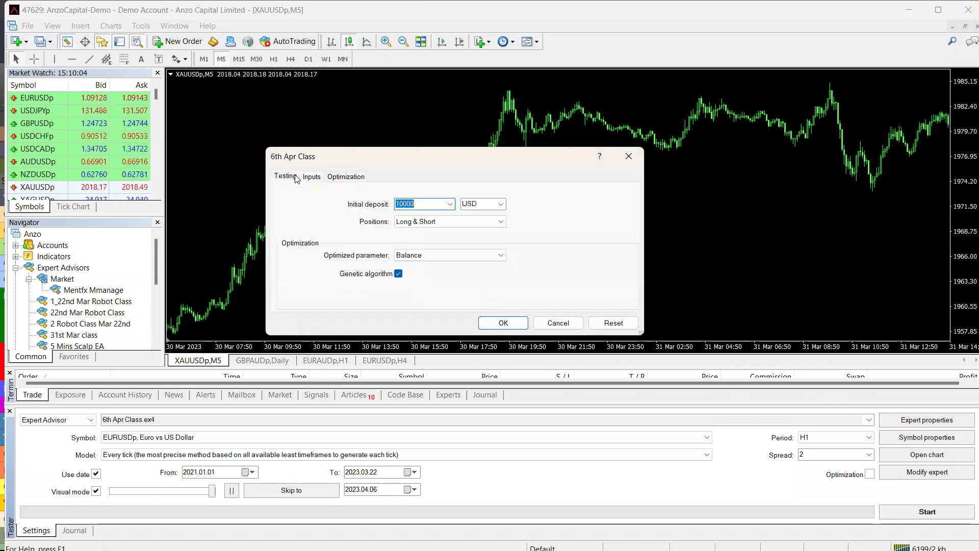
pyautogui.click(418, 204)
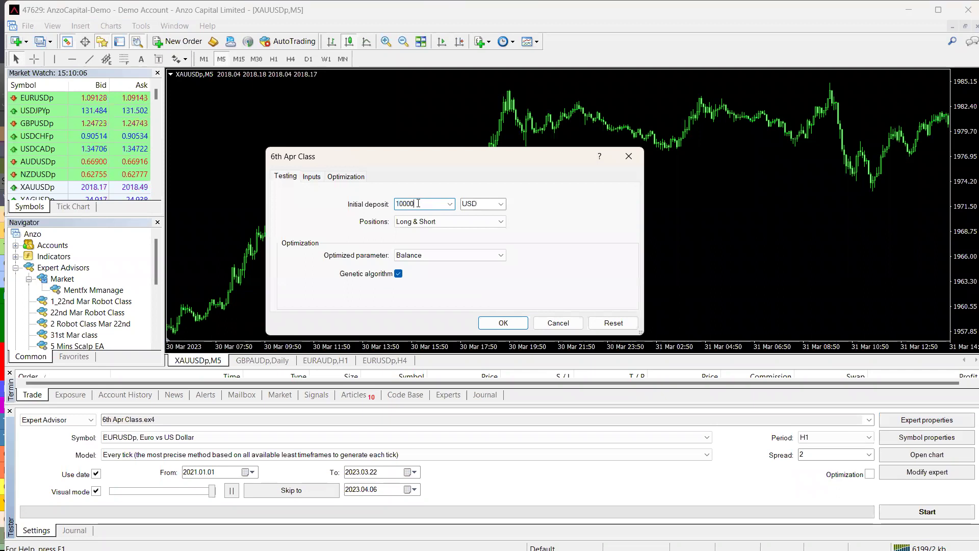
pyautogui.click(502, 322)
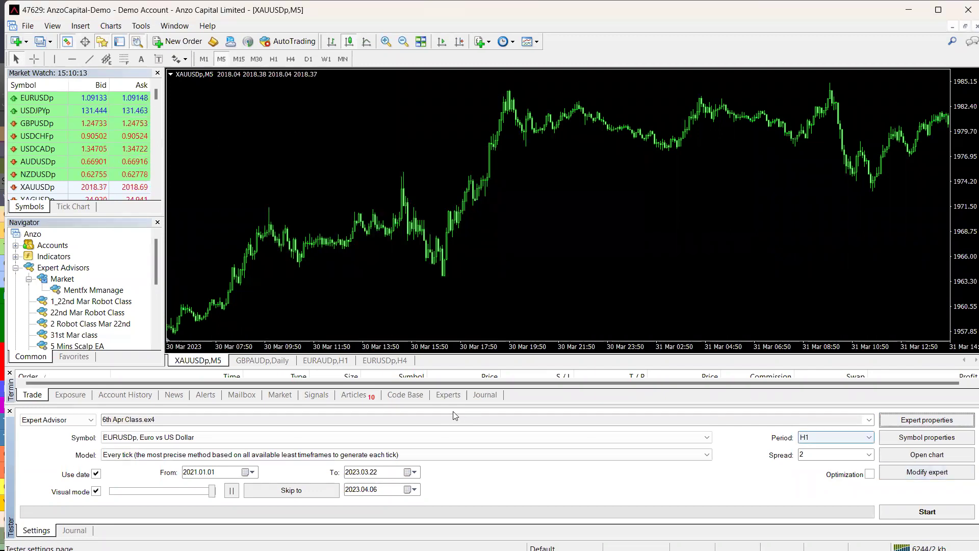
# Start the visual backtest on EURUSDp with period H1, and display its chart as candlesticks with chart shift.
pyautogui.click(867, 440)
pyautogui.click(868, 442)
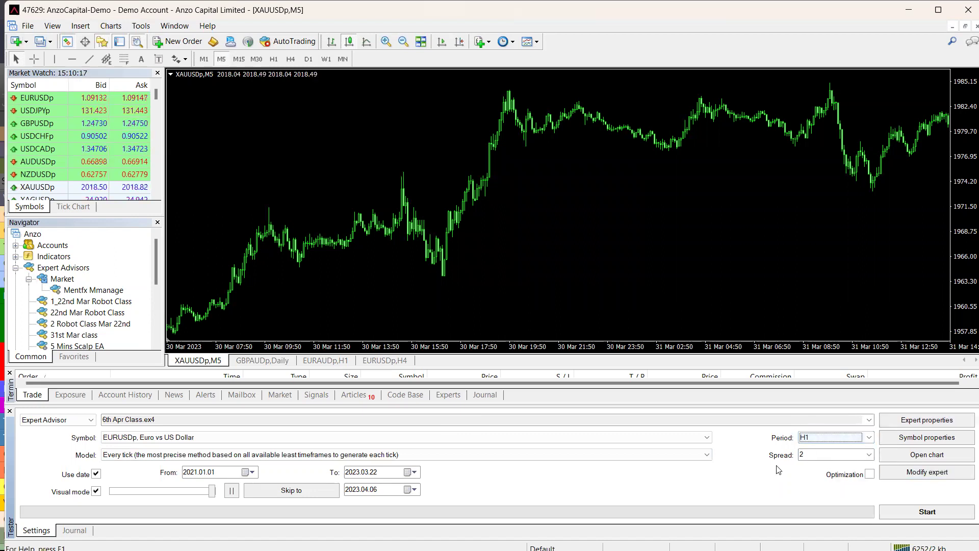
pyautogui.click(919, 510)
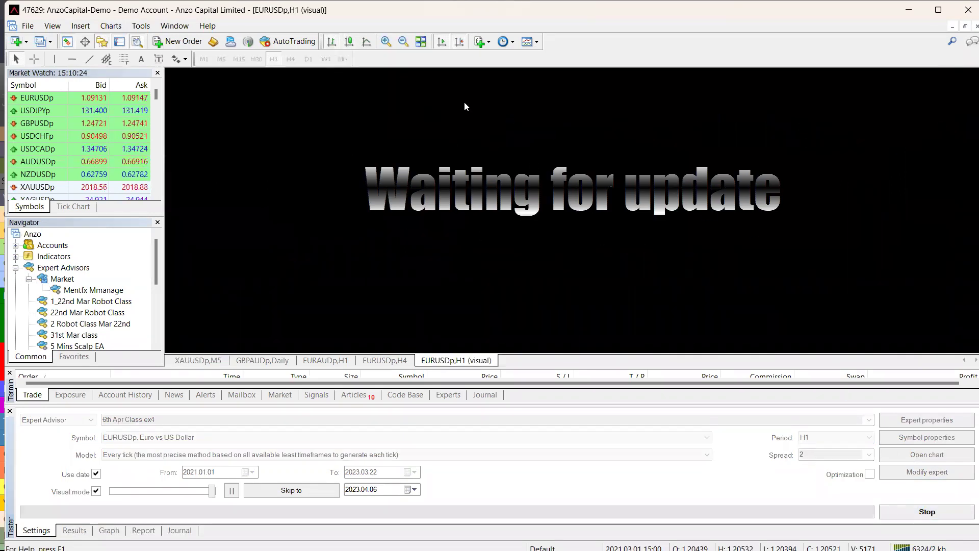
pyautogui.click(348, 42)
pyautogui.click(458, 41)
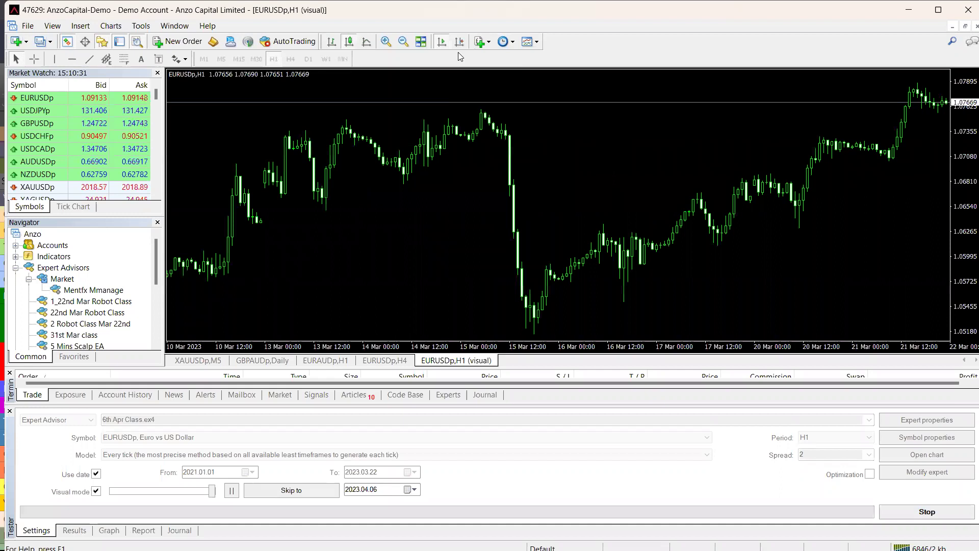
# Add a red exponential Moving Average with period 10, applied to Close, to the visual test chart.
pyautogui.click(478, 43)
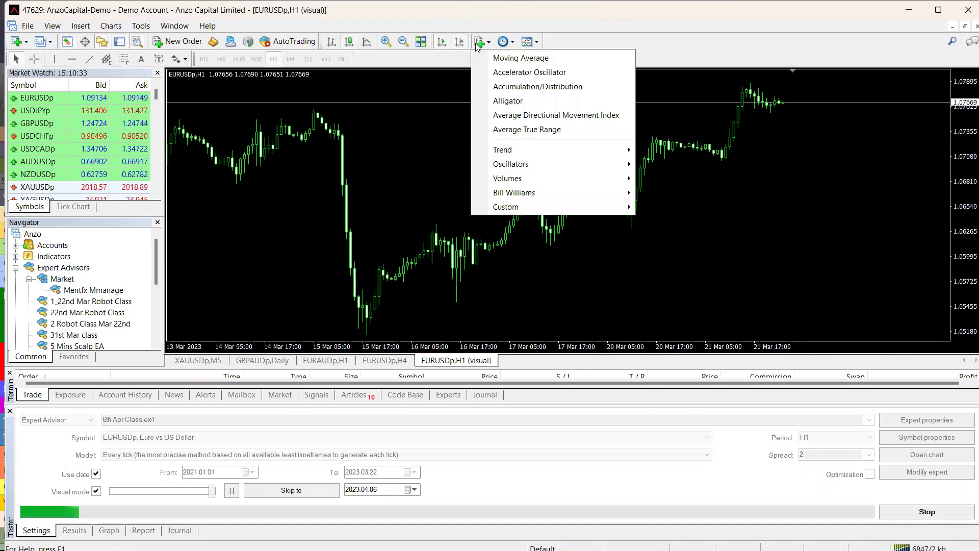
pyautogui.click(553, 60)
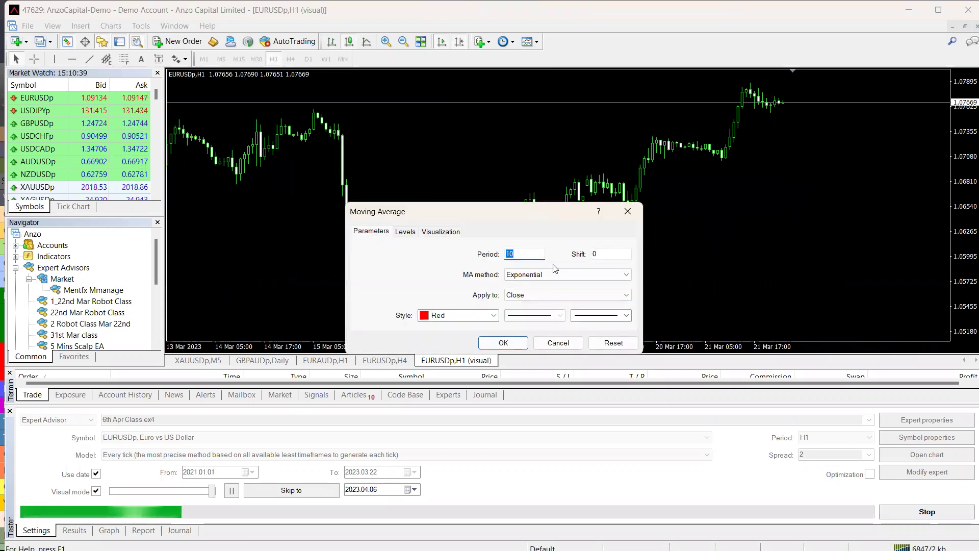
pyautogui.click(502, 343)
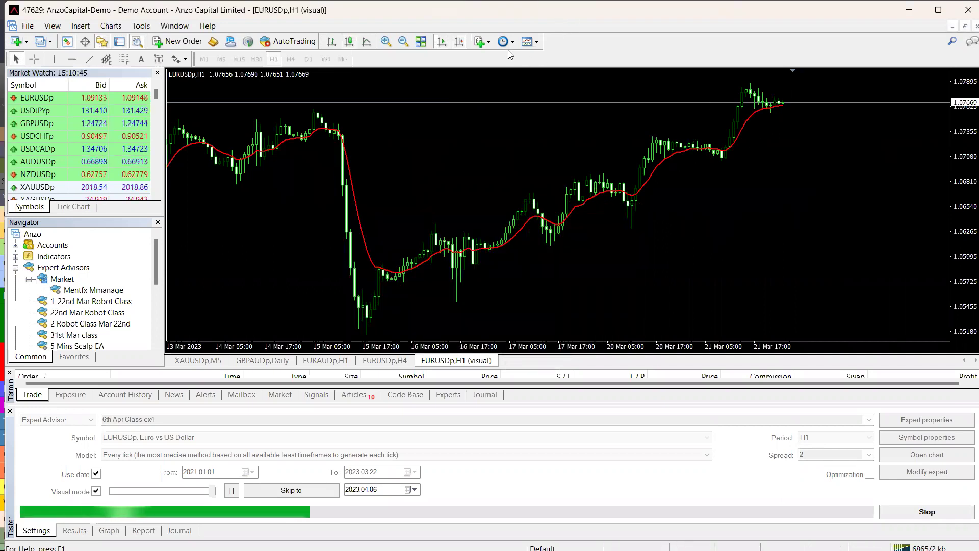
# Add a blue exponential Moving Average with period 20, applied to Close, to the visual test chart.
pyautogui.click(481, 42)
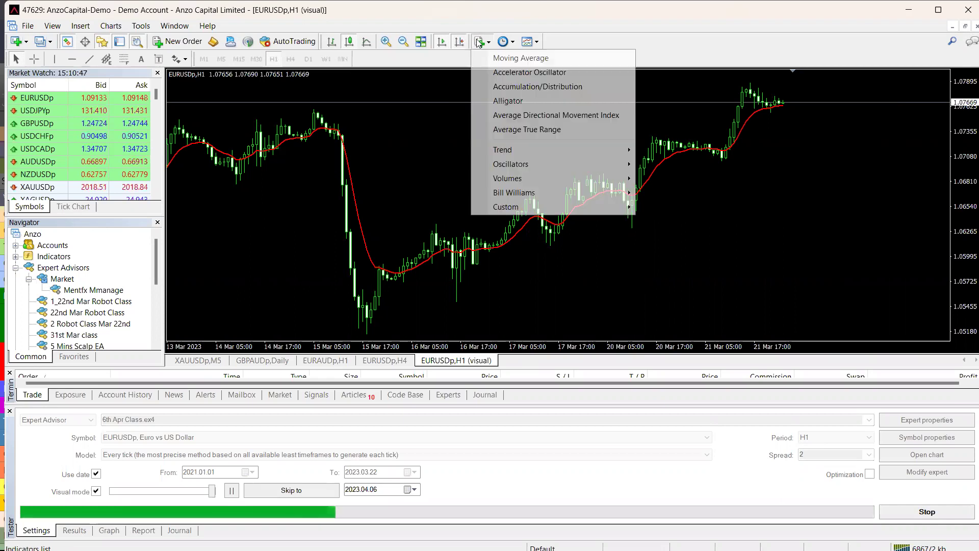
pyautogui.click(525, 58)
pyautogui.write('20')
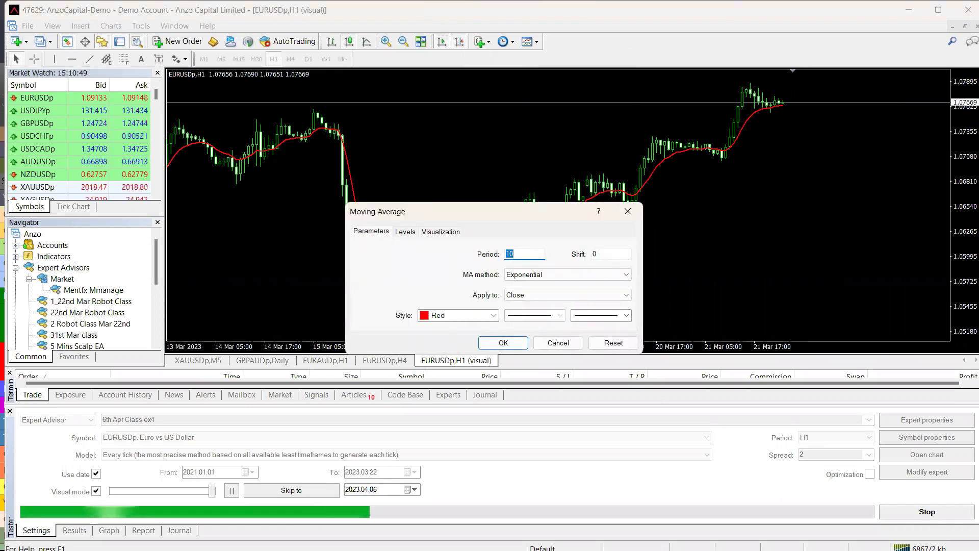
pyautogui.click(493, 316)
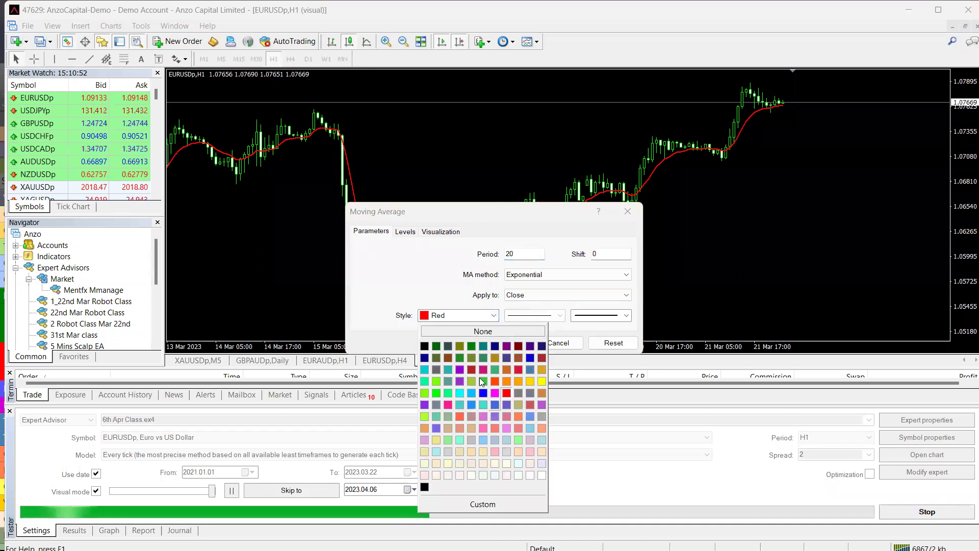
pyautogui.click(482, 392)
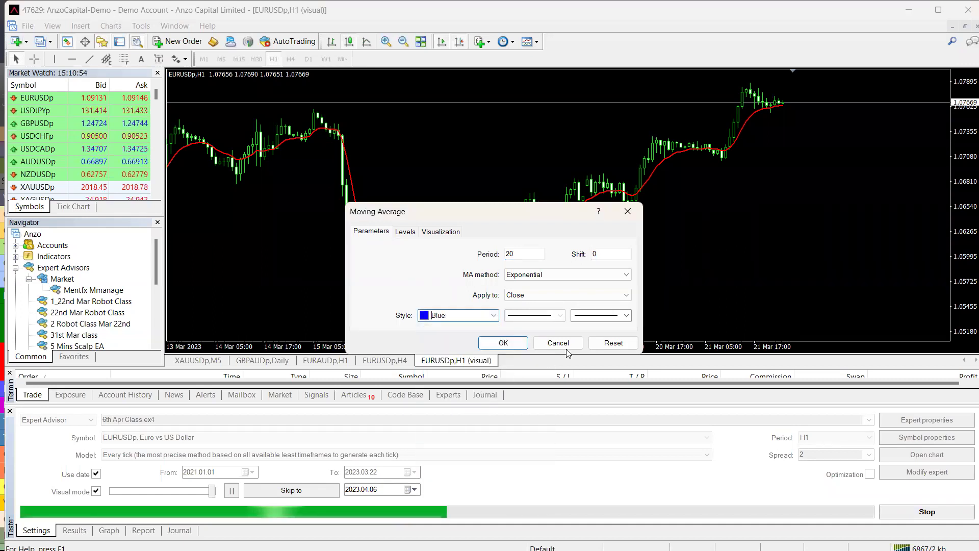
pyautogui.click(504, 342)
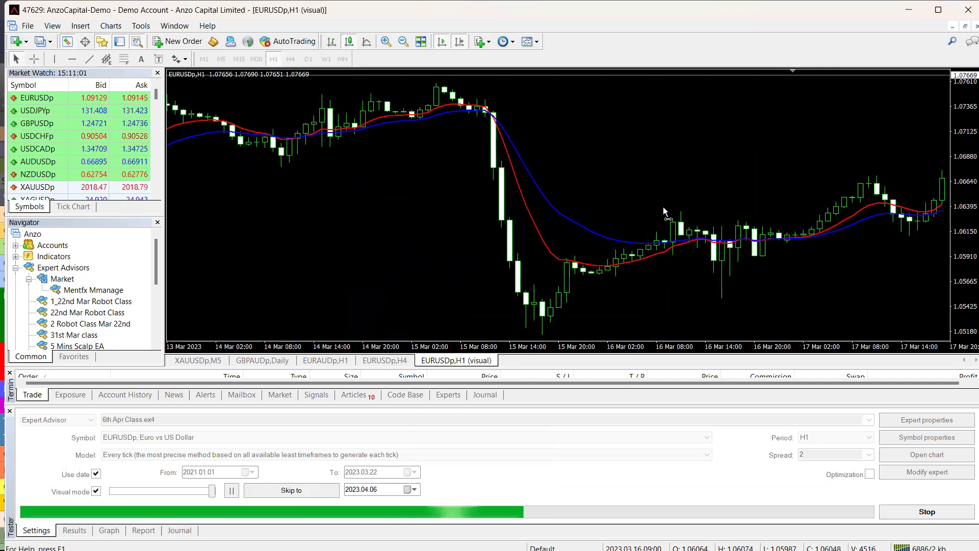
pyautogui.press('+')
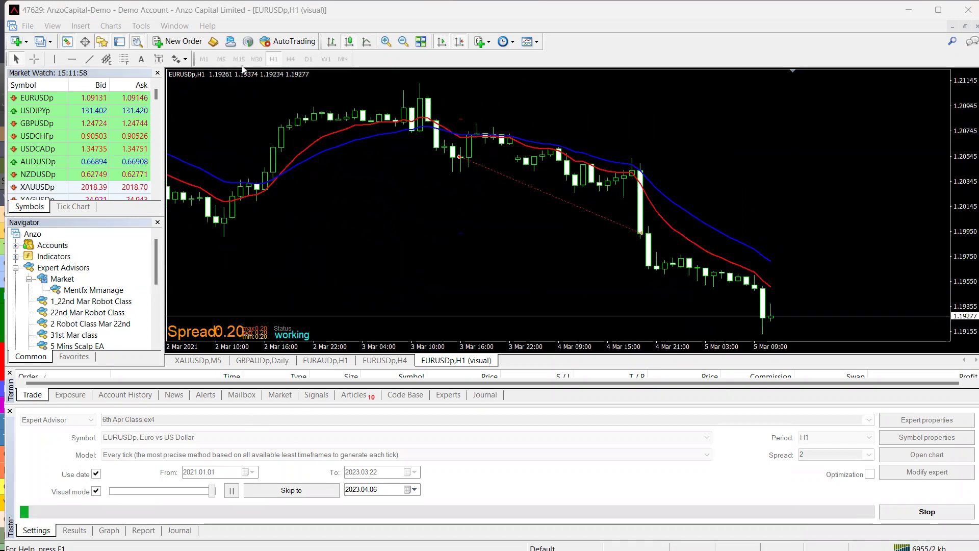
# Pause the visual test and examine the first sell trade near the EMA crossover, measuring from its entry to its take profit.
pyautogui.click(232, 490)
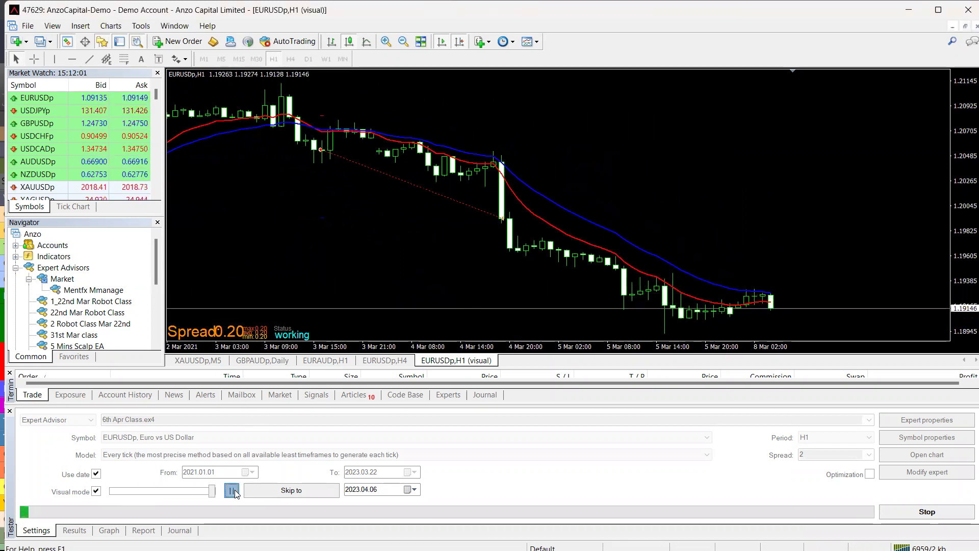
pyautogui.moveTo(430, 289); pyautogui.dragTo(749, 273)
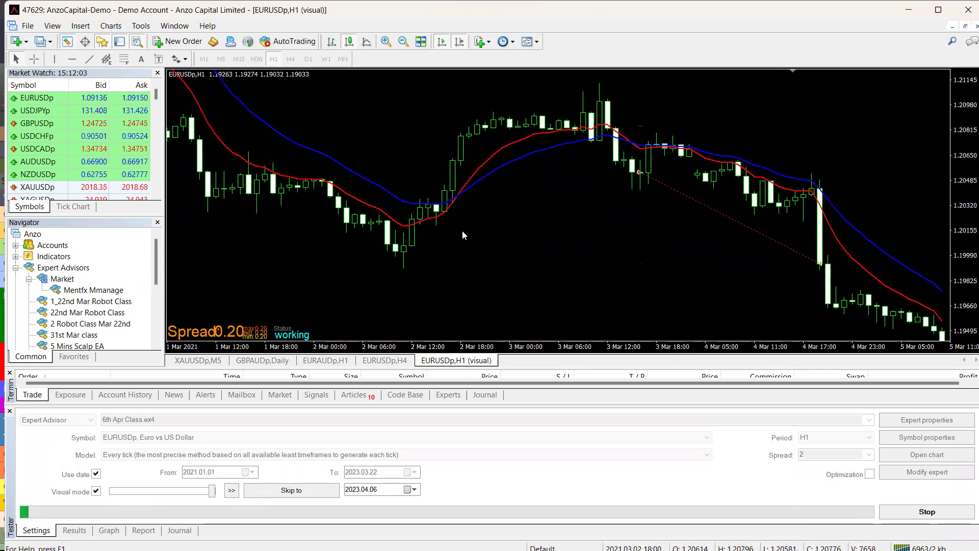
pyautogui.moveTo(462, 230); pyautogui.dragTo(769, 206)
pyautogui.moveTo(413, 205); pyautogui.dragTo(225, 203)
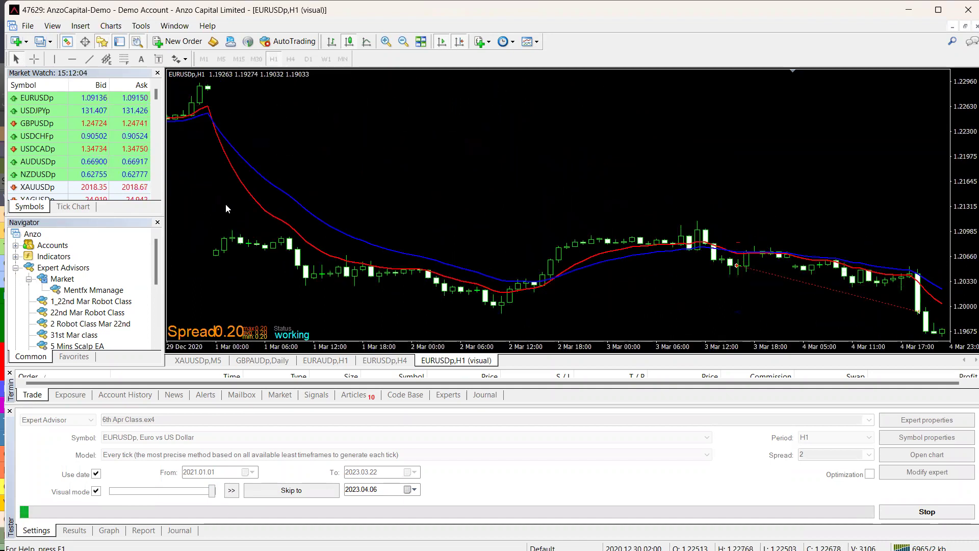
pyautogui.moveTo(567, 192); pyautogui.dragTo(397, 197)
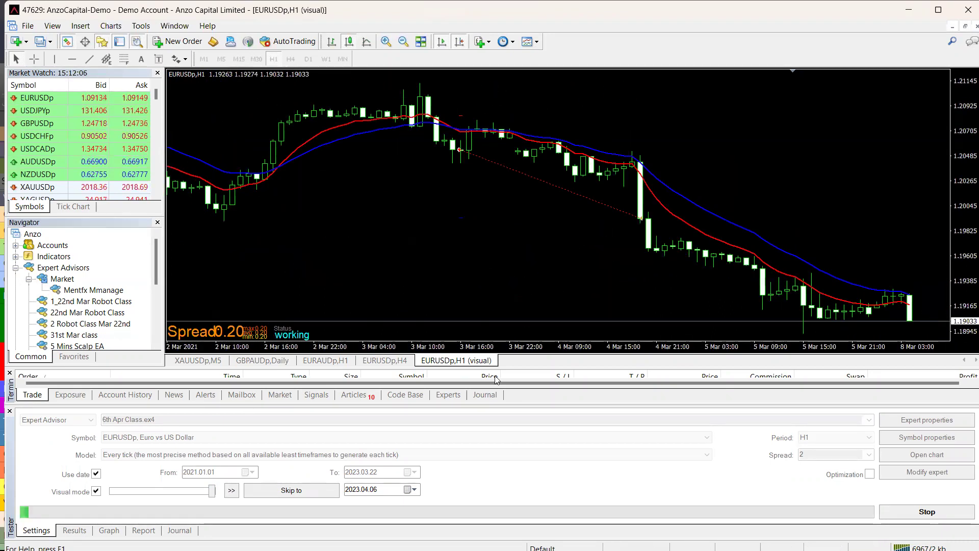
pyautogui.scroll(-2, 562, 266)
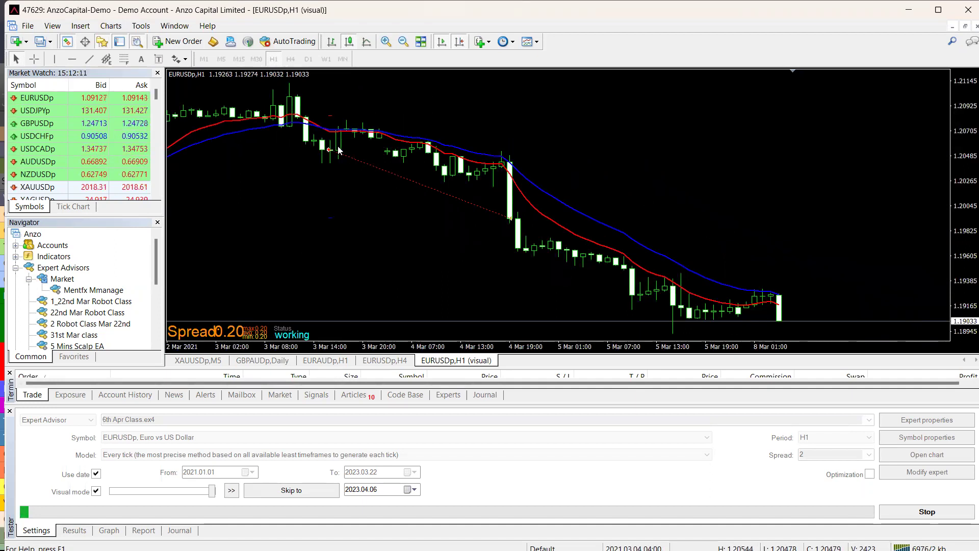
pyautogui.moveTo(372, 212); pyautogui.dragTo(523, 215)
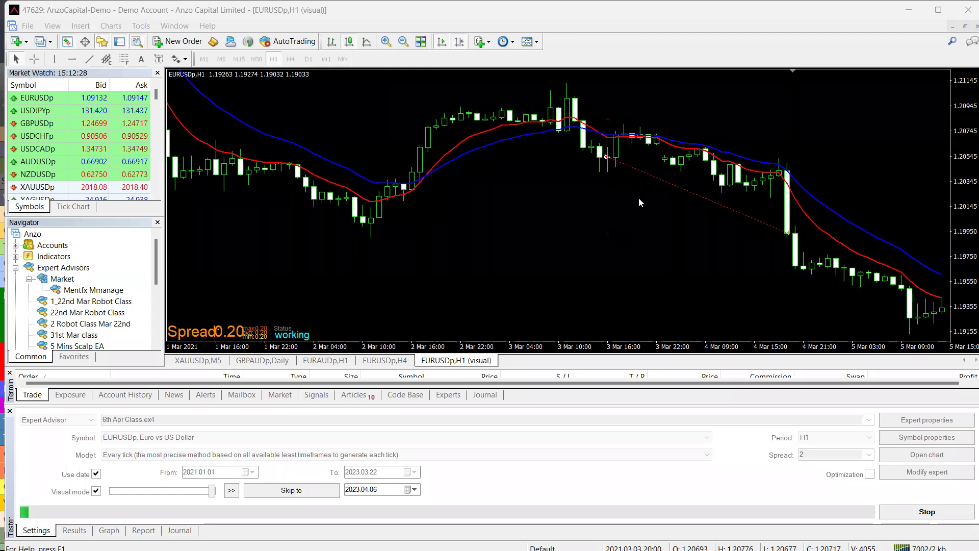
pyautogui.middleClick(600, 165)
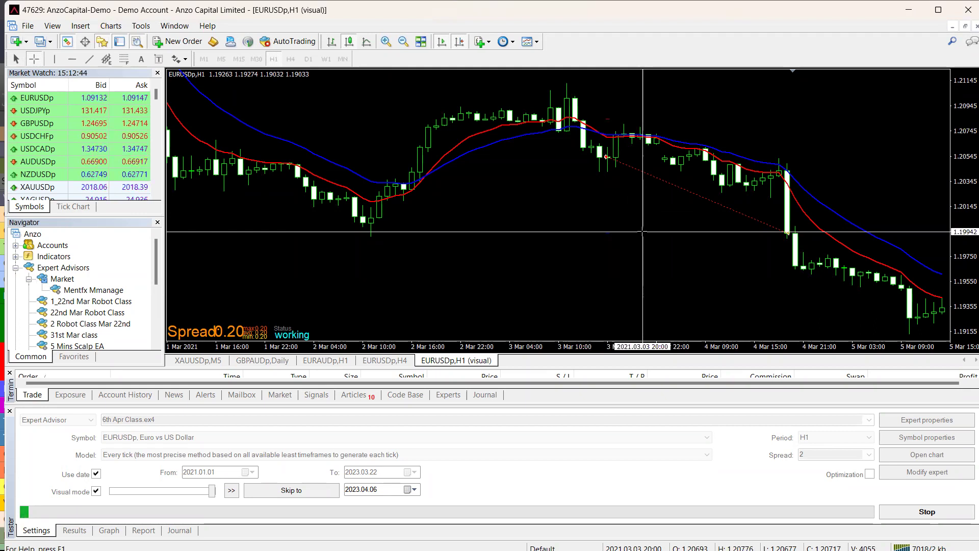
pyautogui.moveTo(611, 147); pyautogui.dragTo(660, 232)
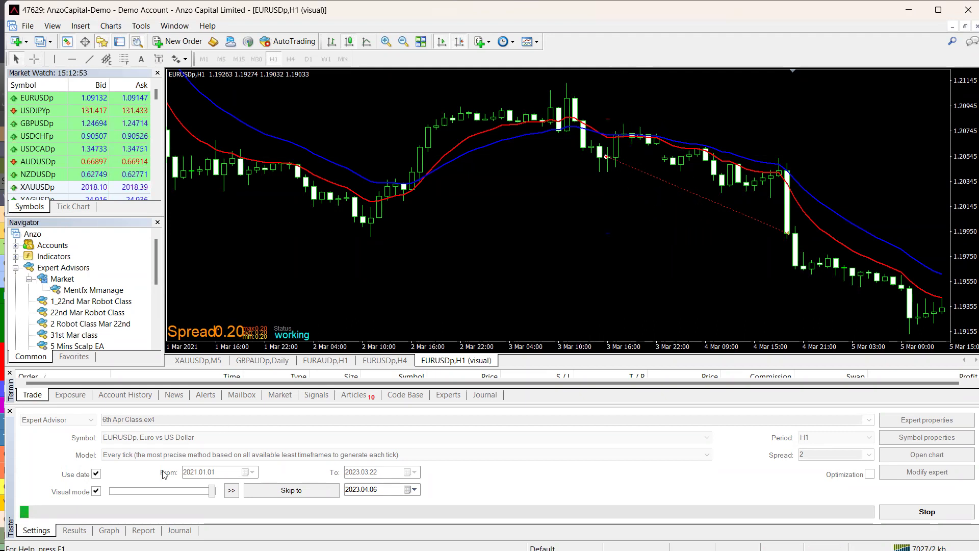
# Review the tester's balance graph and trade results, and return to the test settings.
pyautogui.click(109, 531)
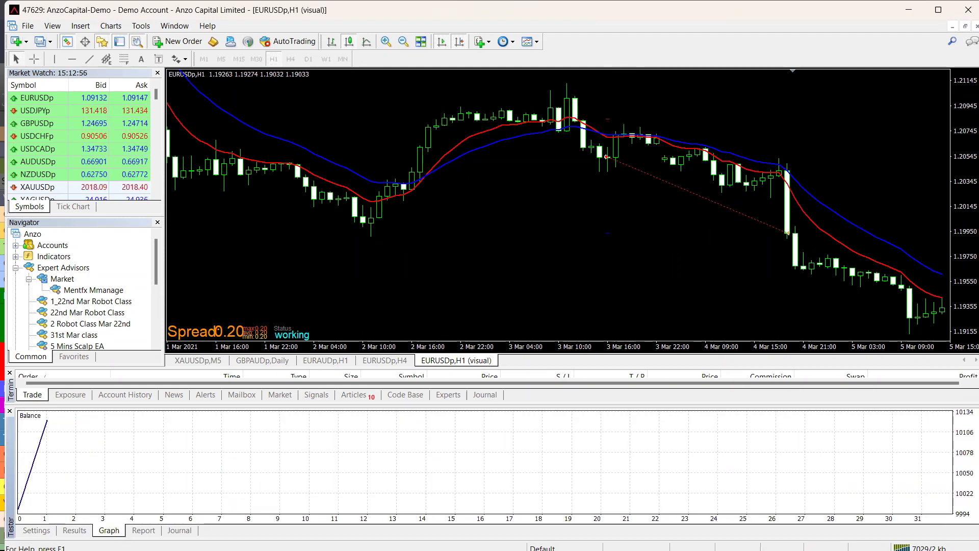
pyautogui.click(74, 530)
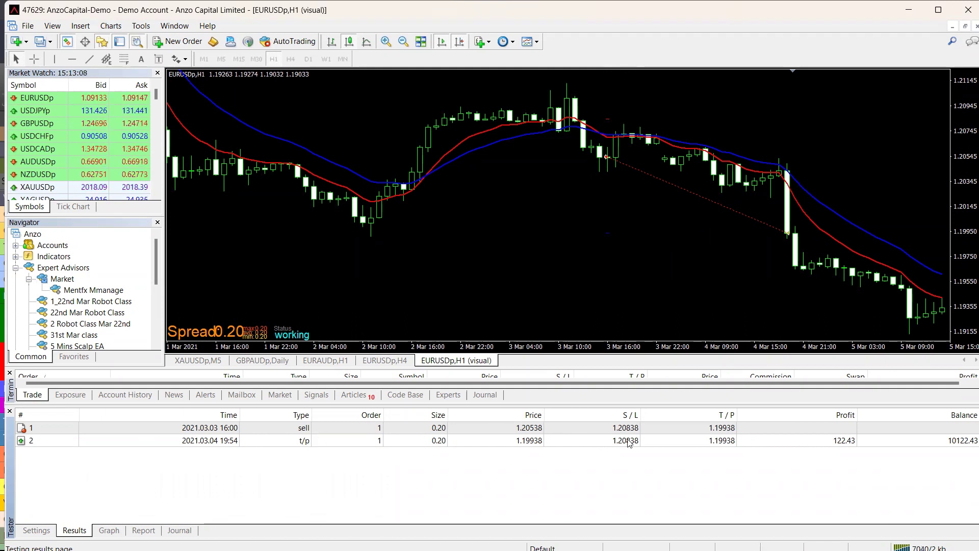
pyautogui.click(36, 529)
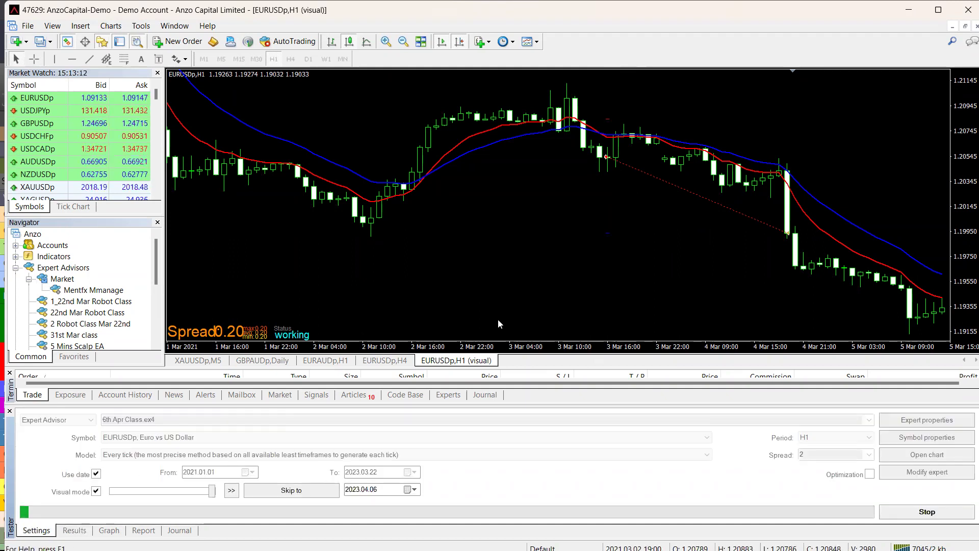
# Advance the visual test to the evening of 8 March 2021, pause it, and briefly sketch an upward crossover of both averages.
pyautogui.scroll(-5, 583, 268)
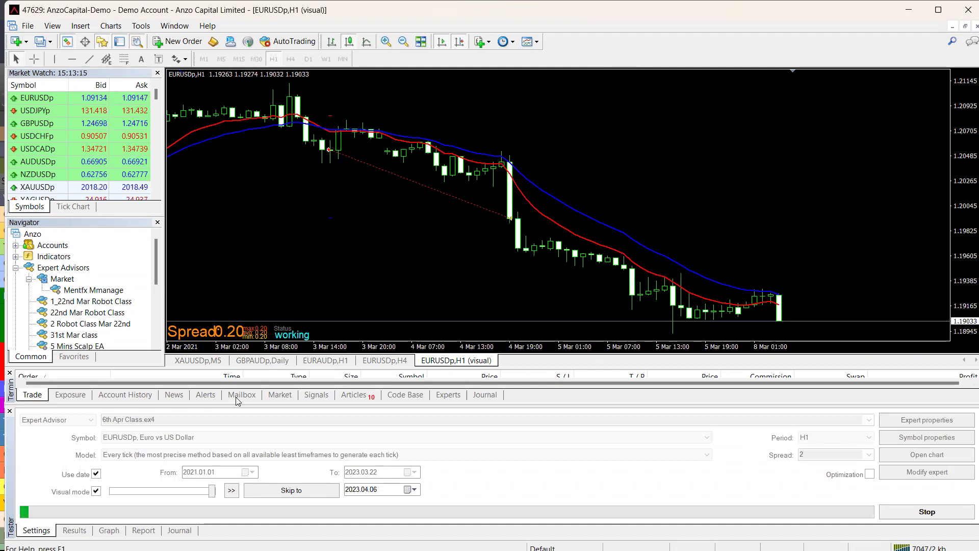
pyautogui.click(231, 491)
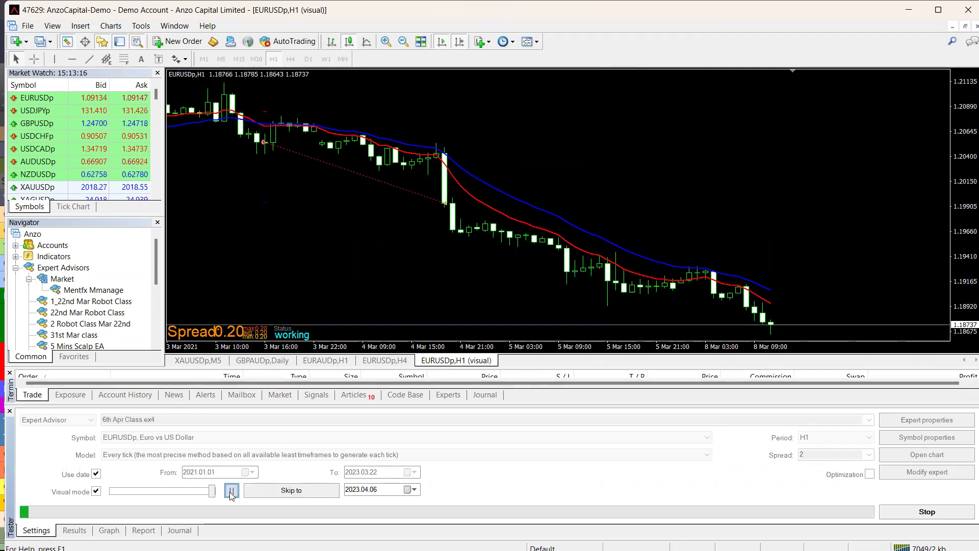
pyautogui.click(231, 490)
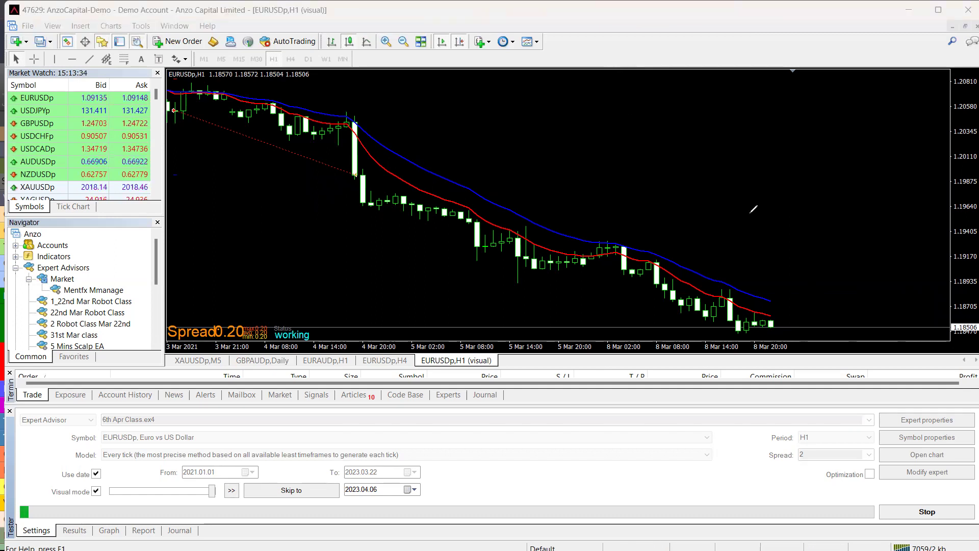
pyautogui.moveTo(767, 316); pyautogui.dragTo(789, 309)
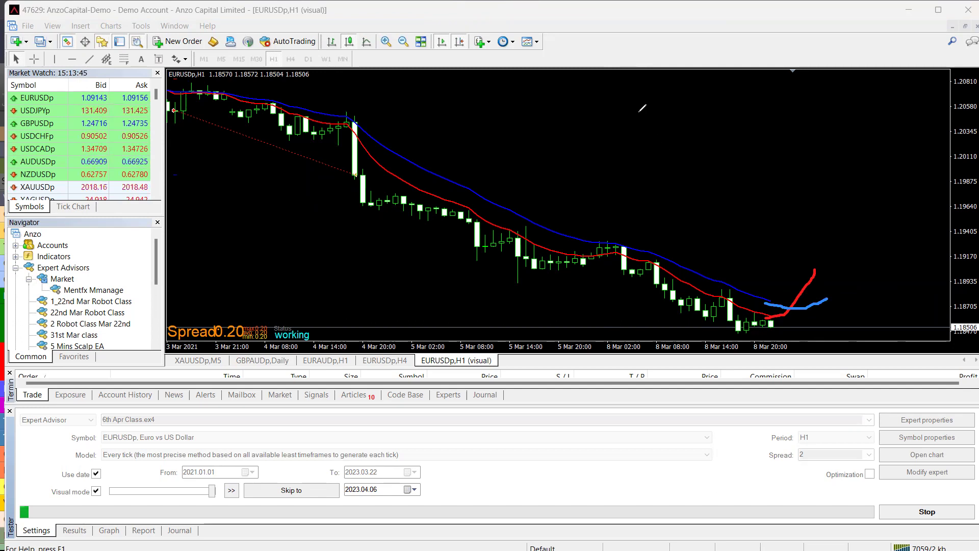
pyautogui.press('e')
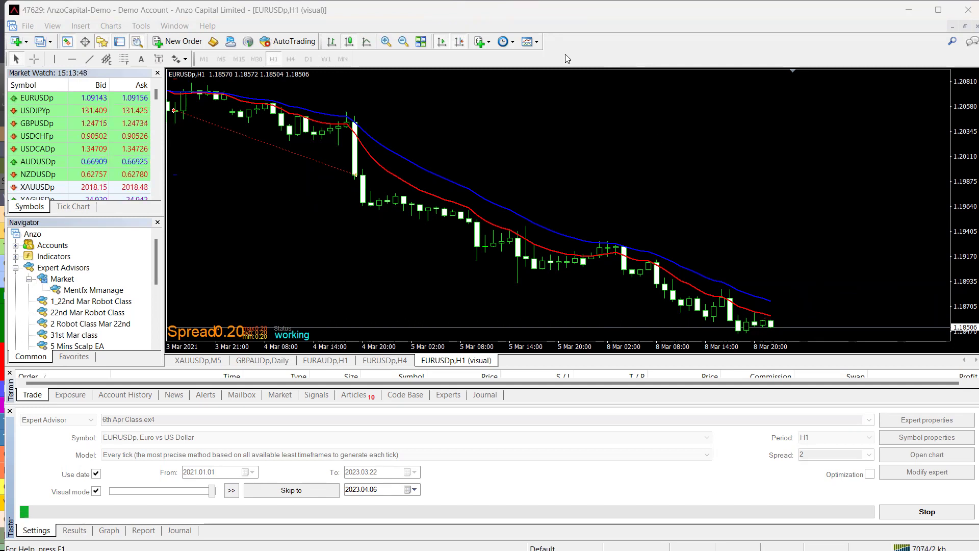
# Advance the visual test until a buy order opens on 9 March, pause it, and inspect the entry with the crosshair.
pyautogui.click(231, 492)
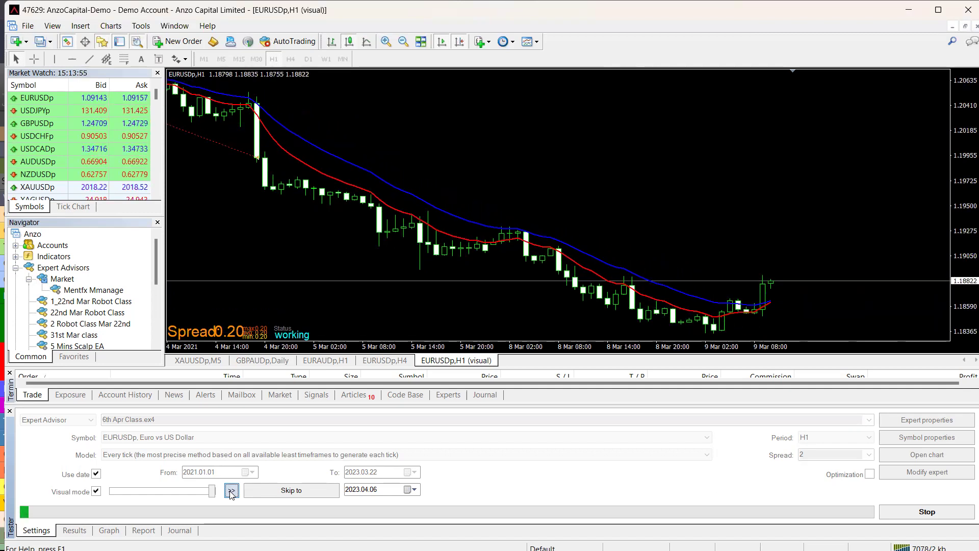
pyautogui.click(231, 491)
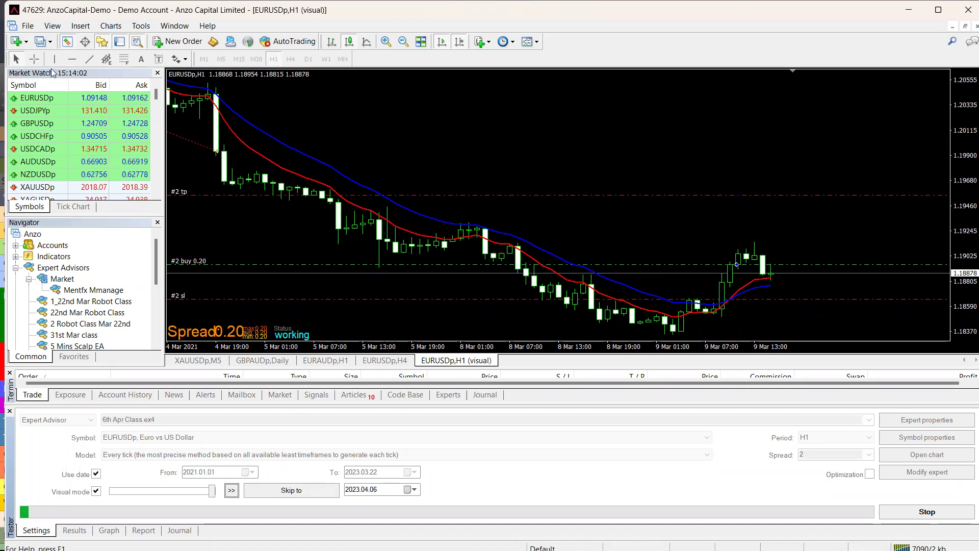
pyautogui.click(33, 59)
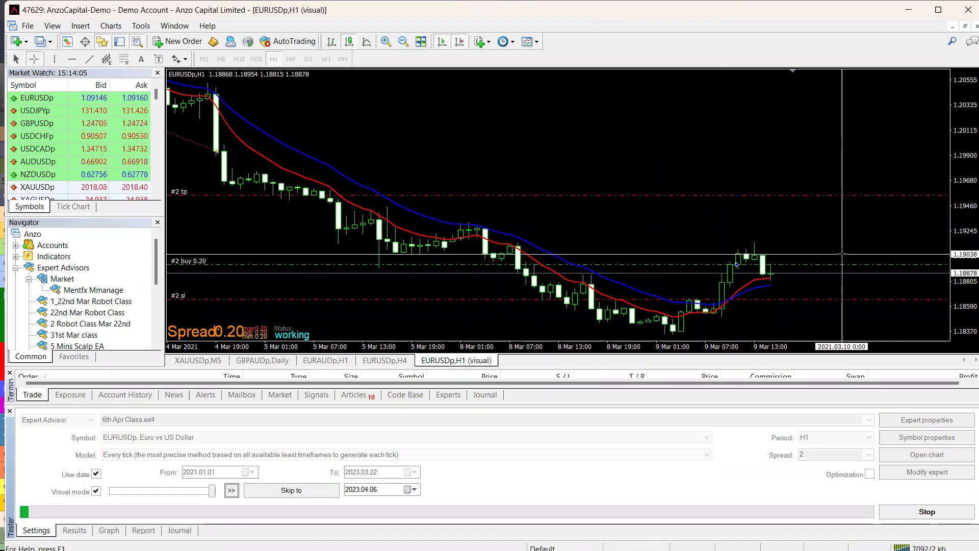
pyautogui.click(736, 265)
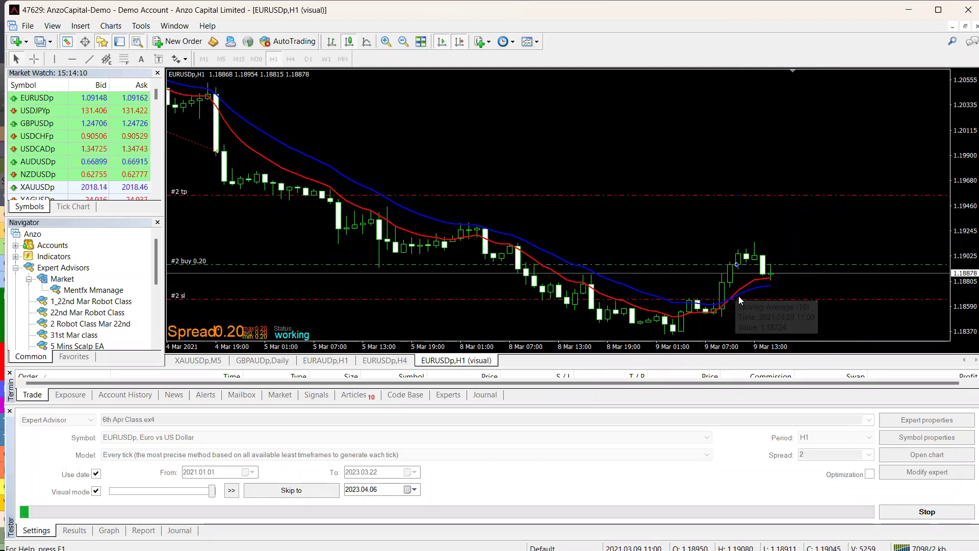
pyautogui.moveTo(735, 296)
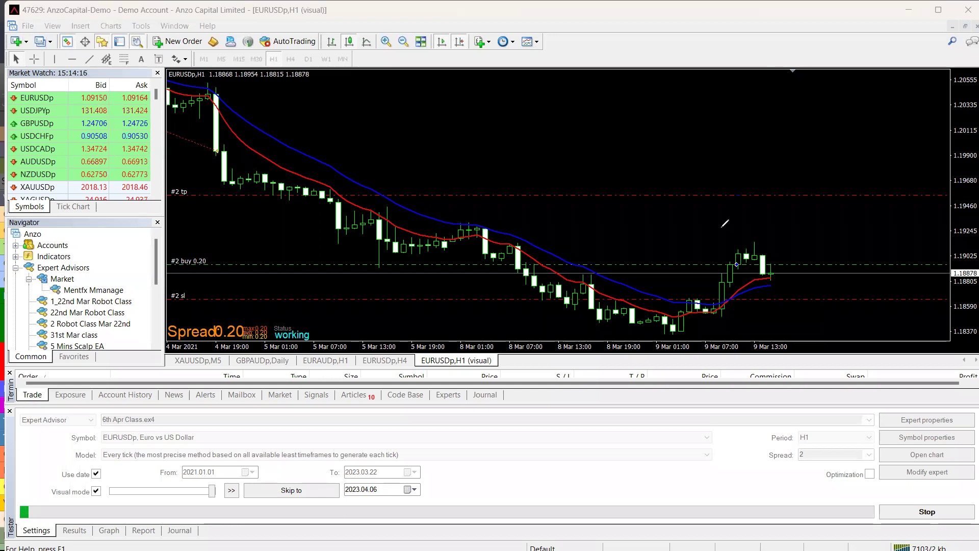
# Mark the buy order's signal candle, stop loss and take profit with blue pen strokes, and erase the marks.
pyautogui.moveTo(726, 261); pyautogui.dragTo(716, 253)
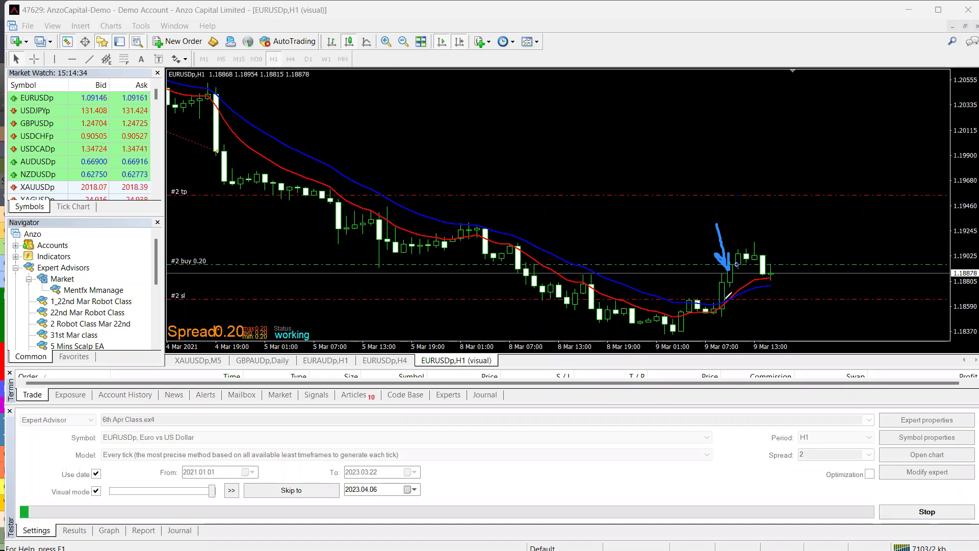
pyautogui.moveTo(756, 300); pyautogui.dragTo(773, 300)
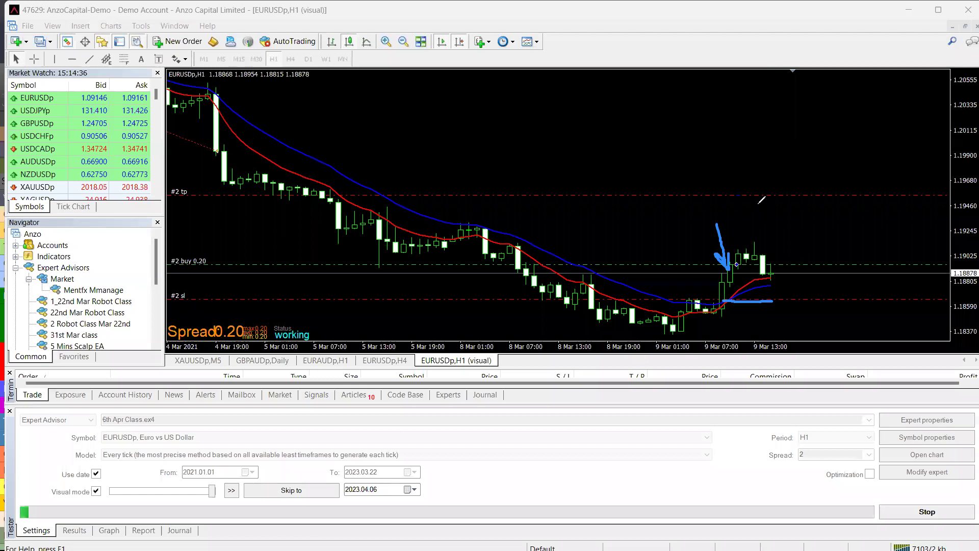
pyautogui.moveTo(742, 195); pyautogui.dragTo(804, 198)
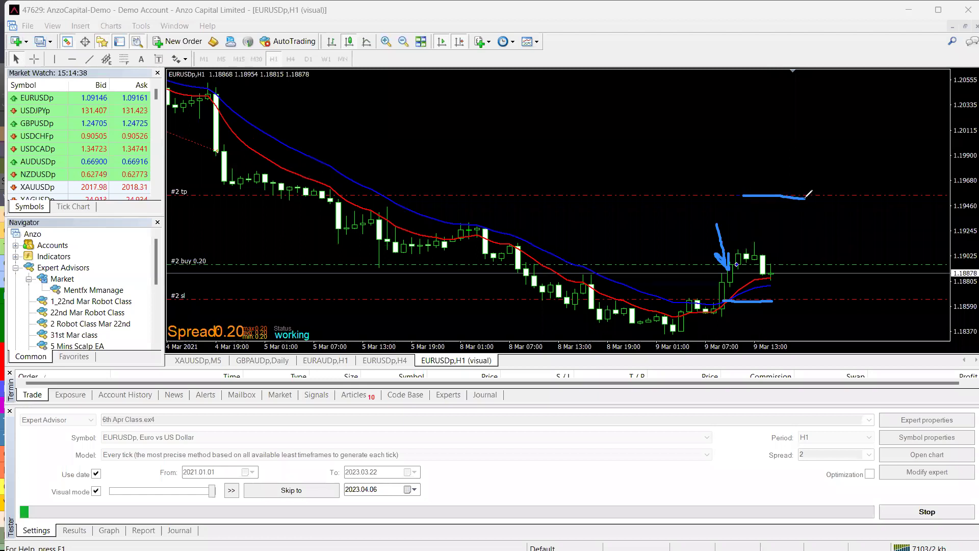
pyautogui.hotkey('ctrl', 'z')
pyautogui.hotkey('ctrl', 'z')
pyautogui.hotkey('ctrl', 'z')
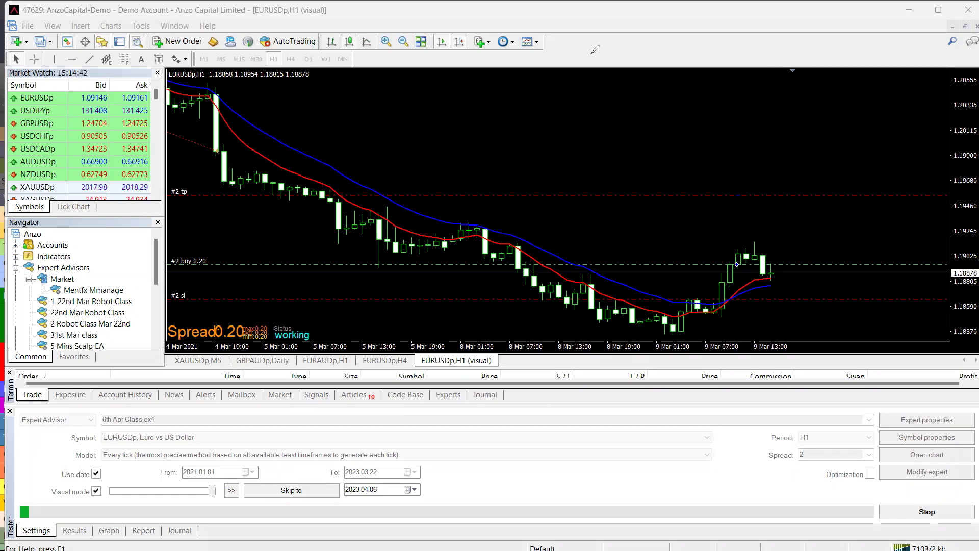
# Advance the visual test in short runs until the buy trade closes on 11 March, and pause it.
pyautogui.click(231, 491)
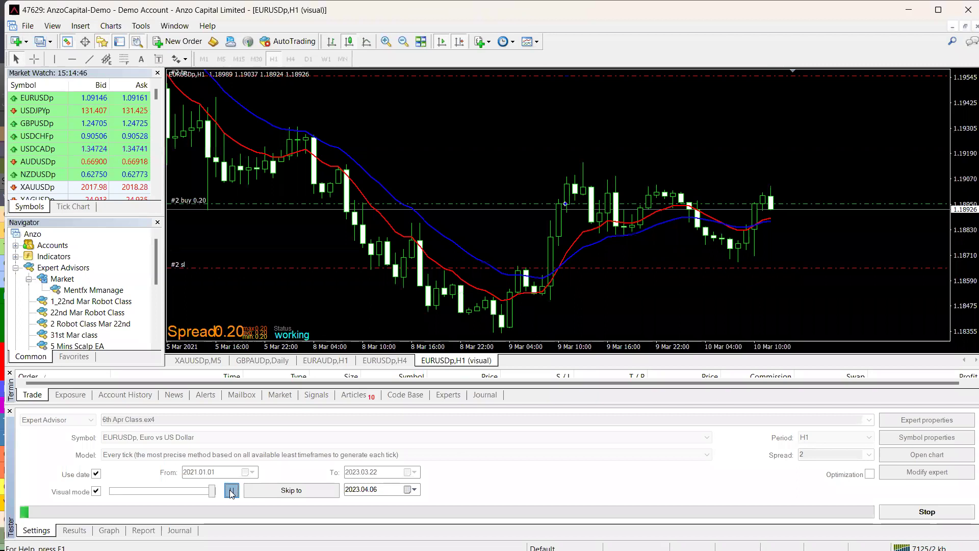
pyautogui.click(231, 491)
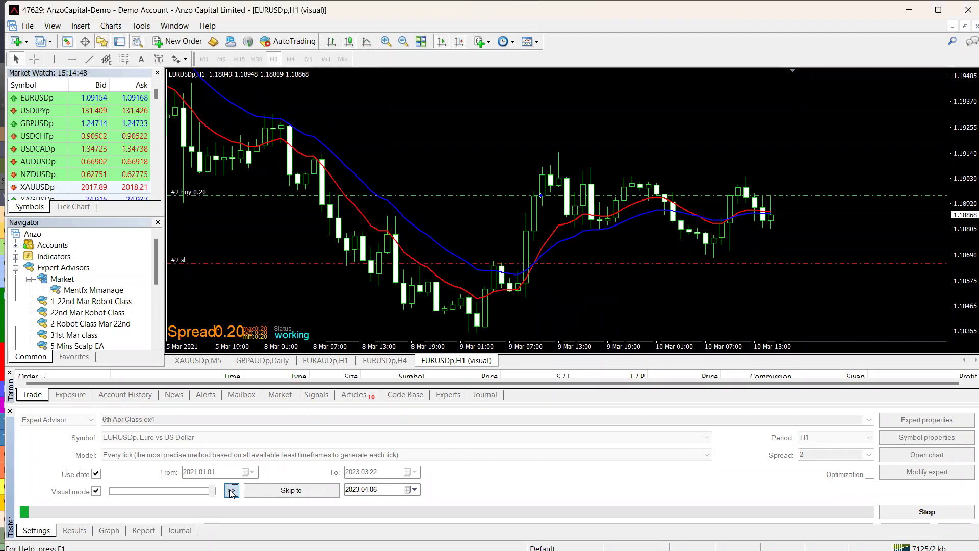
pyautogui.click(231, 491)
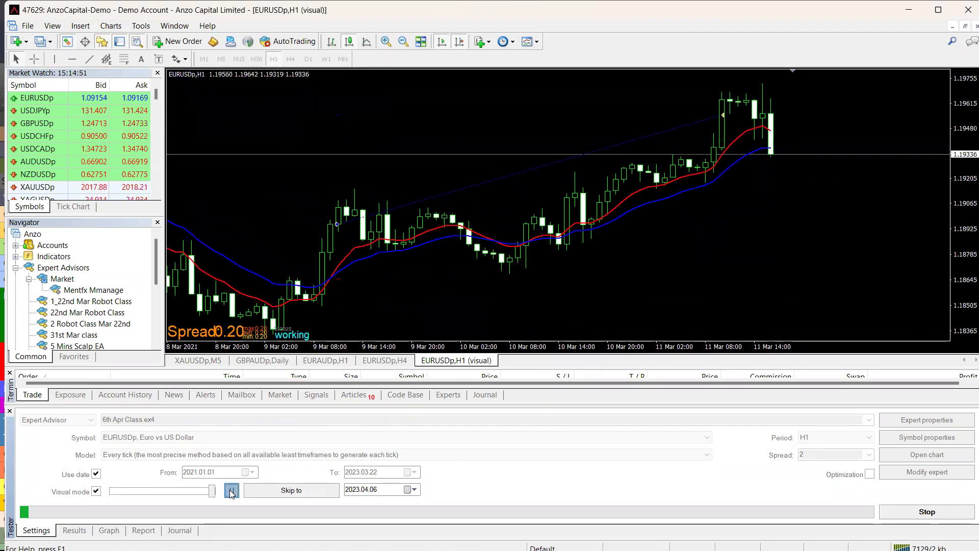
pyautogui.click(231, 491)
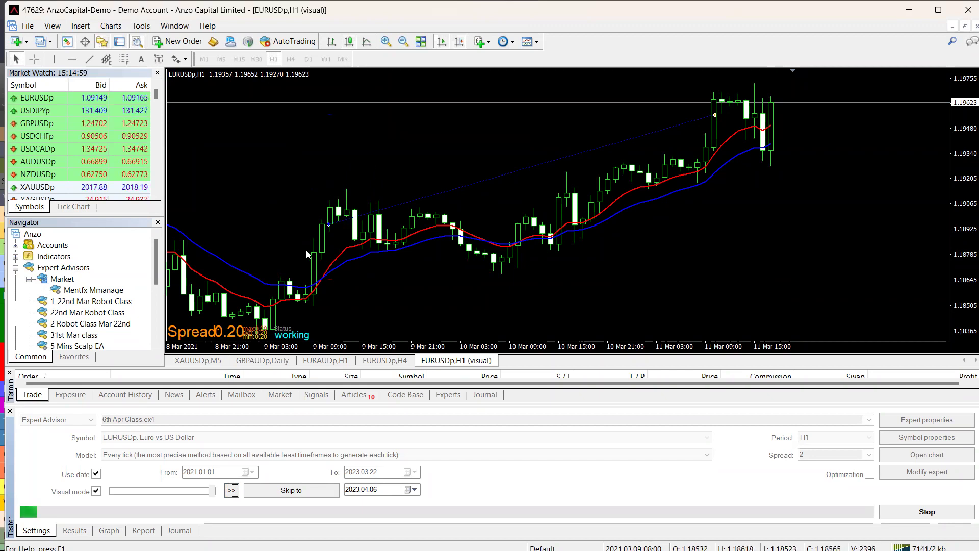
# Review the closed trades in the test results and the balance graph, and return to the test settings.
pyautogui.click(76, 530)
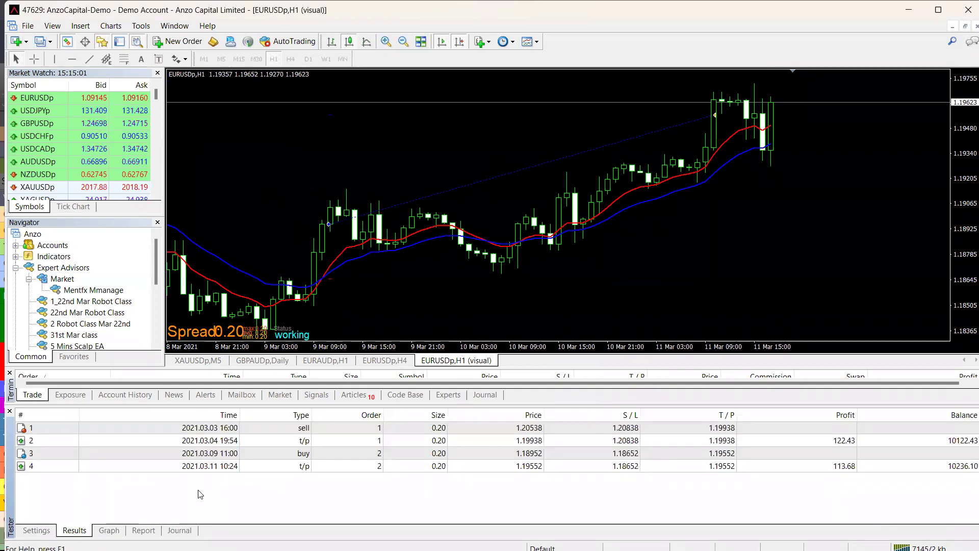
pyautogui.click(117, 531)
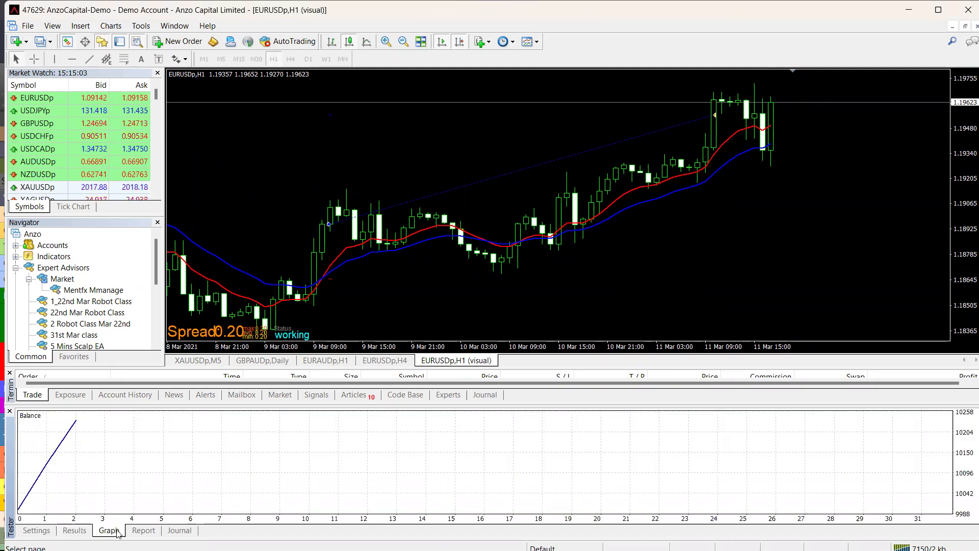
pyautogui.click(76, 531)
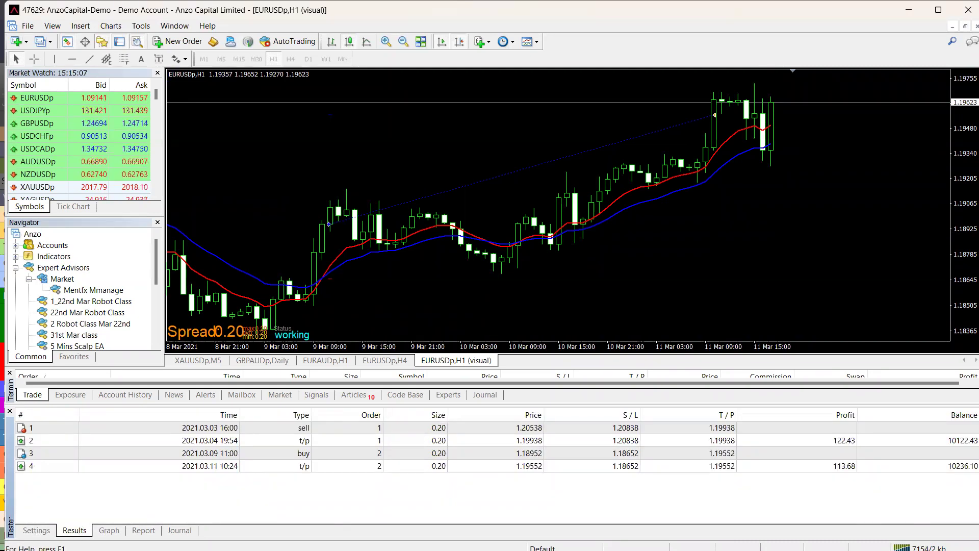
pyautogui.click(36, 530)
pyautogui.click(109, 530)
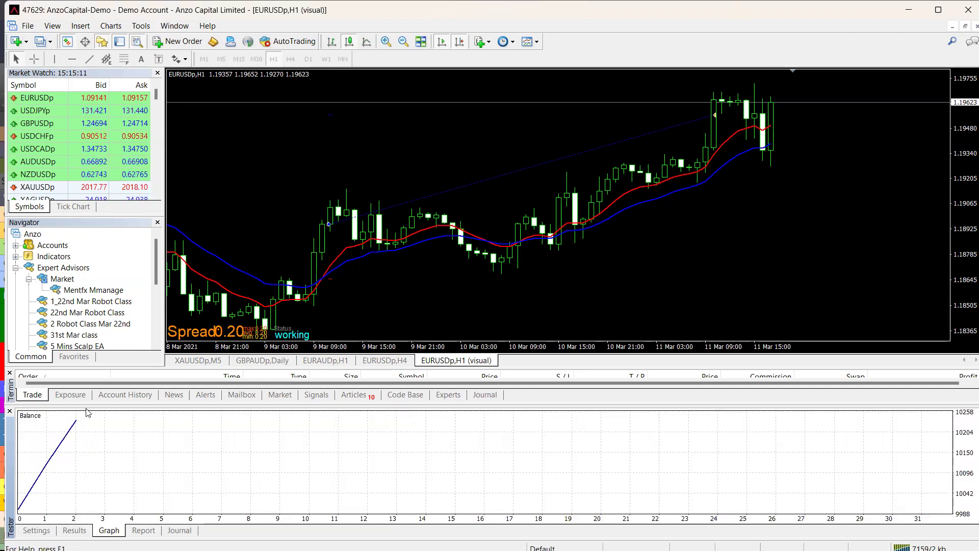
pyautogui.click(36, 531)
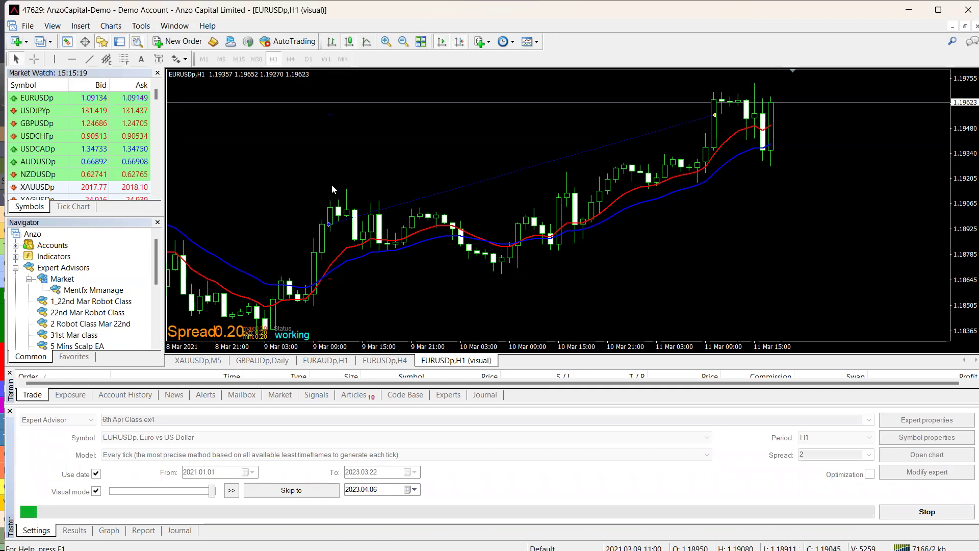
# Examine the closed sell and buy trades on the chart from 3 March to the latest candle of 11 March.
pyautogui.press('-')
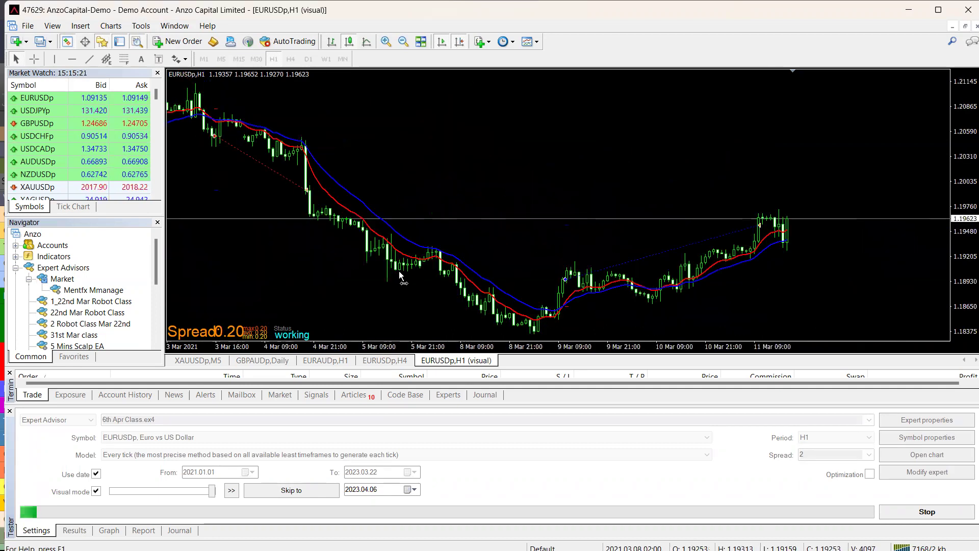
pyautogui.press('+')
pyautogui.press('+')
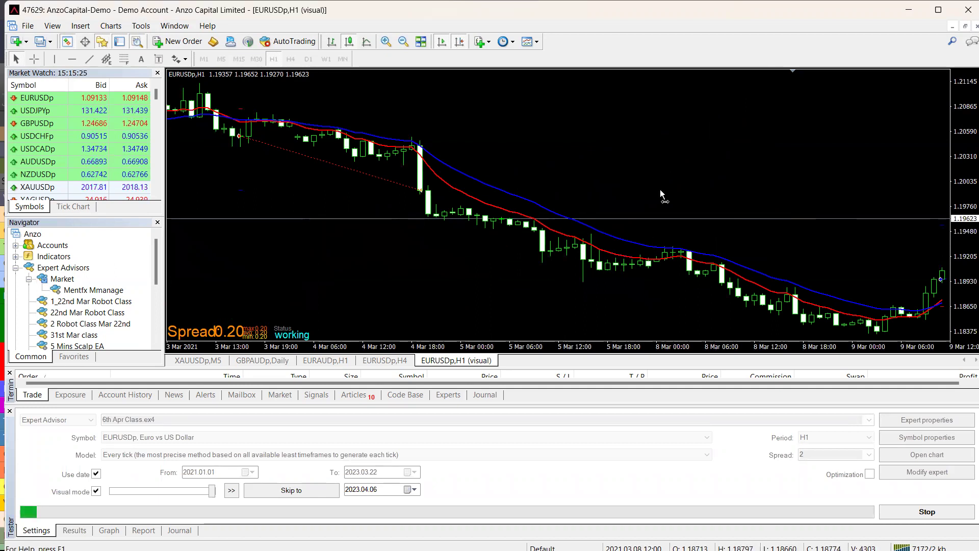
pyautogui.press('End')
pyautogui.moveTo(591, 240); pyautogui.dragTo(541, 243)
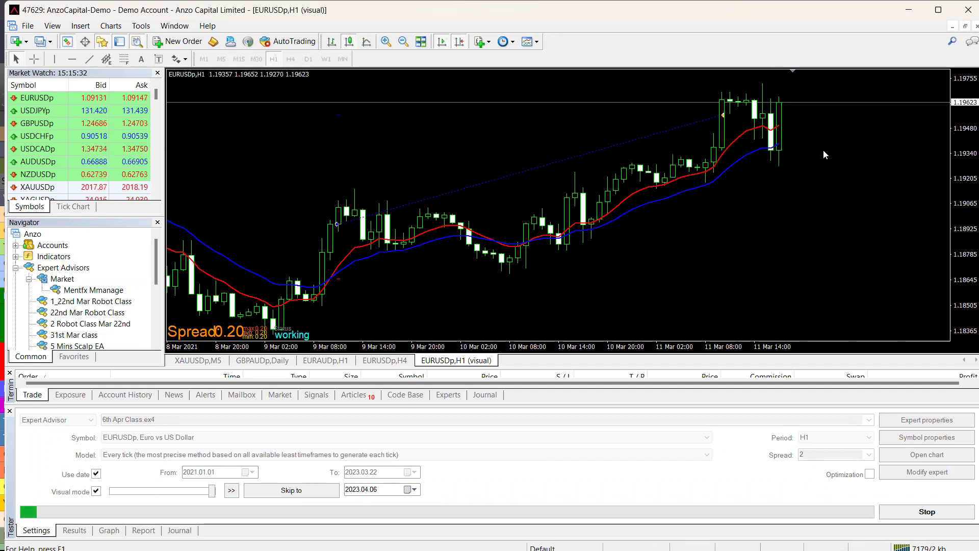
# Advance the visual test until a sell order opens on 12 March, pause it, and briefly circle the averages' downward crossover.
pyautogui.click(231, 490)
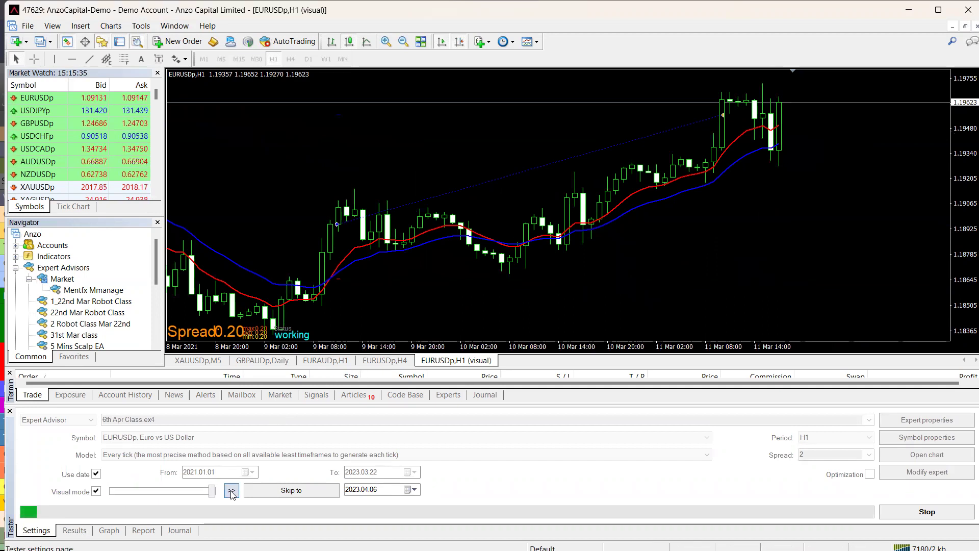
pyautogui.click(231, 491)
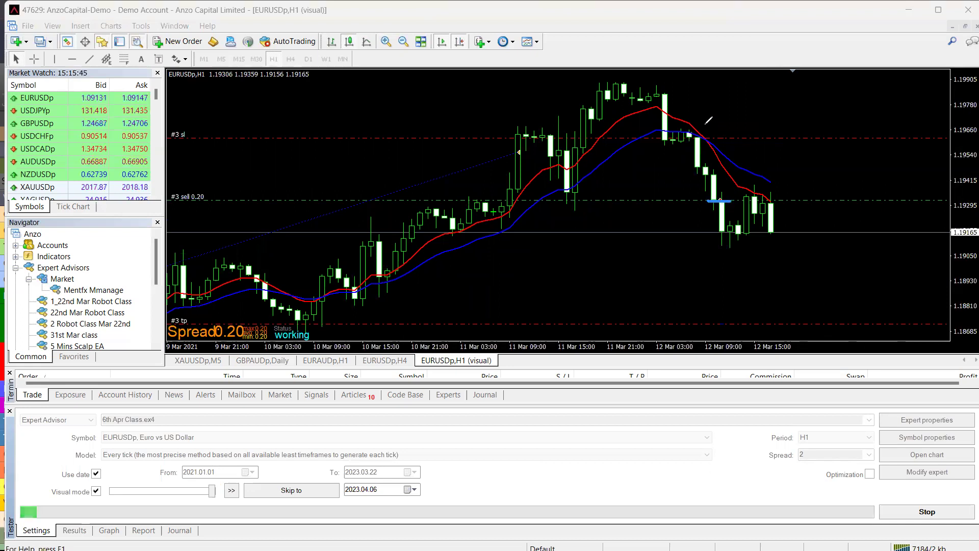
pyautogui.moveTo(725, 150); pyautogui.dragTo(709, 121)
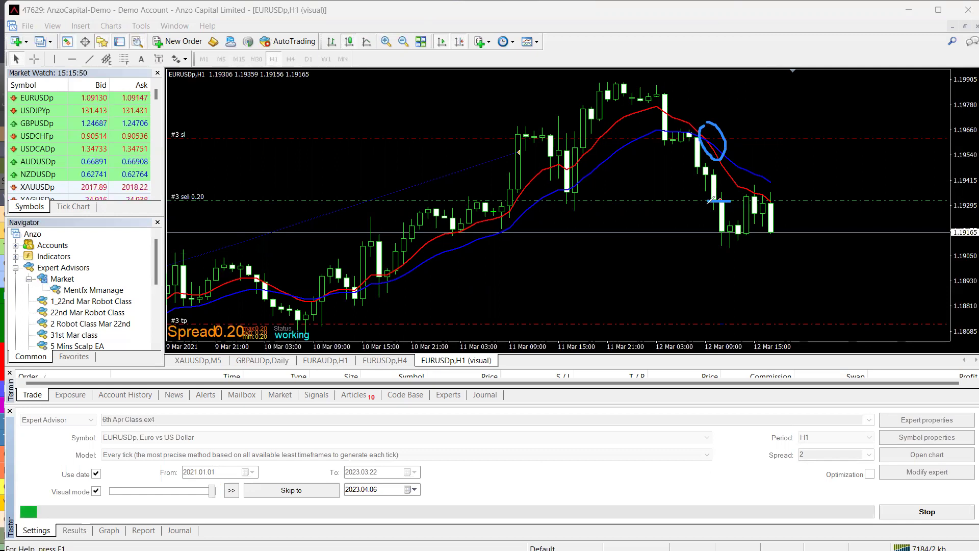
pyautogui.hotkey('ctrl', 'z')
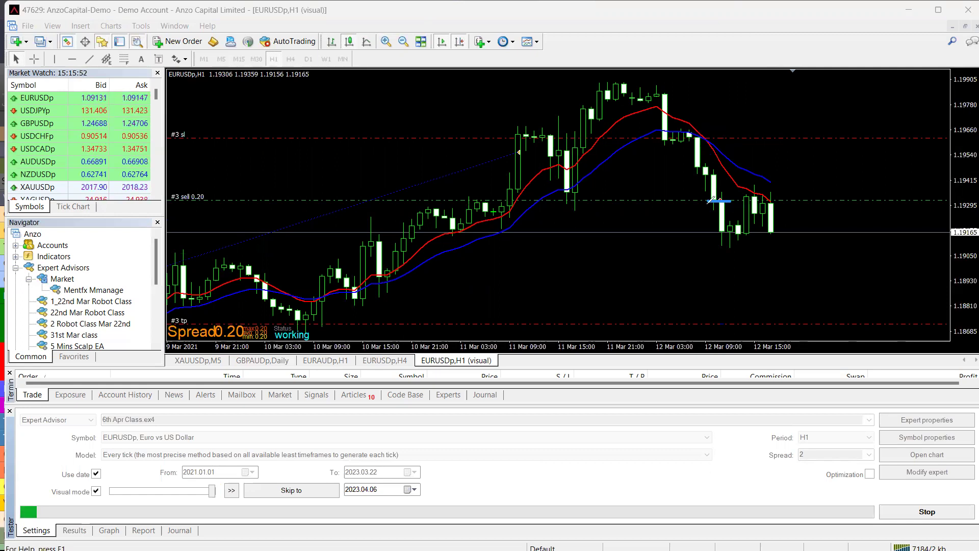
# Mark the sell order's signal candle, entry, stop loss and take profit with blue pen strokes, and erase the marks.
pyautogui.moveTo(684, 222); pyautogui.dragTo(710, 193)
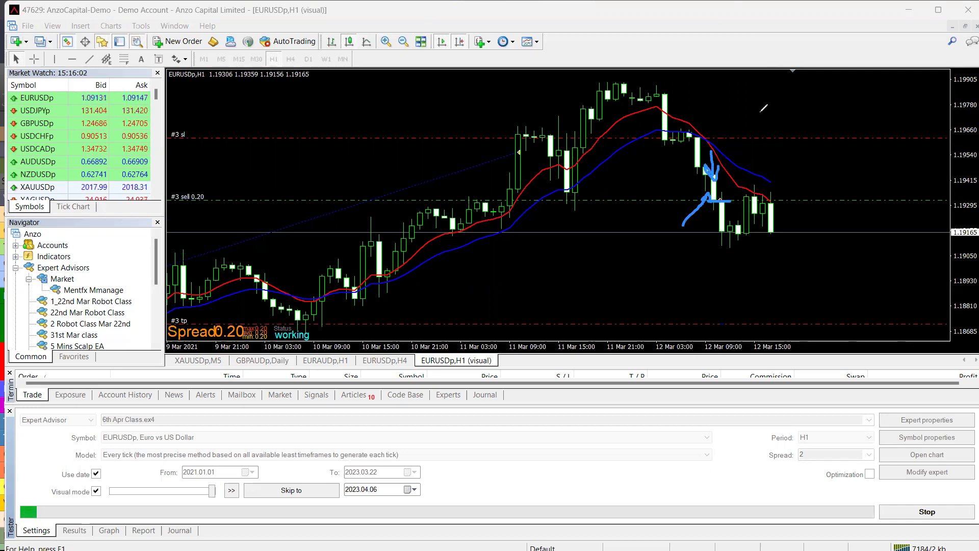
pyautogui.moveTo(725, 137); pyautogui.dragTo(798, 136)
pyautogui.moveTo(779, 323); pyautogui.dragTo(855, 329)
pyautogui.hotkey('ctrl', 'z')
pyautogui.hotkey('ctrl', 'z')
pyautogui.hotkey('ctrl', 'z')
pyautogui.hotkey('ctrl', 'z')
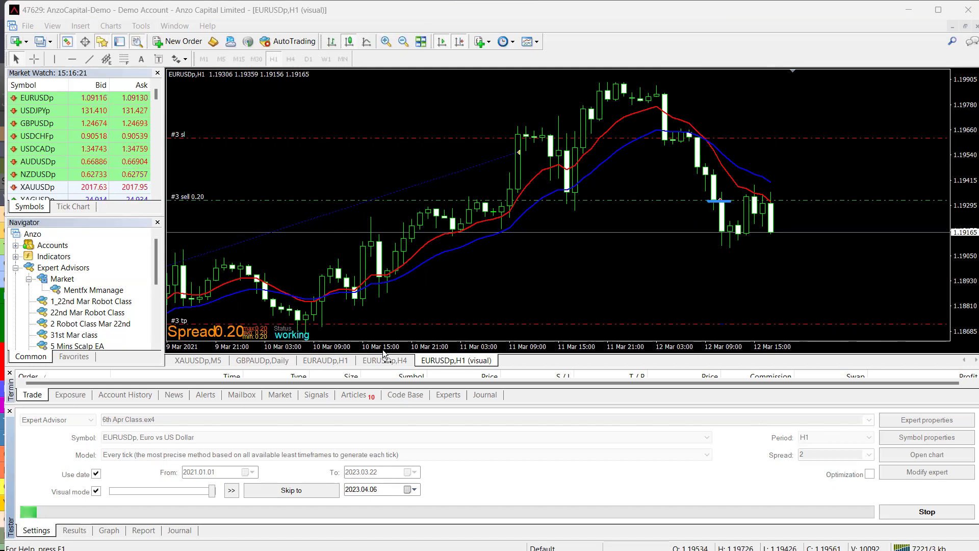
# Run the visual test on to early May 2021 with the chart zoomed out, and pause it.
pyautogui.click(235, 495)
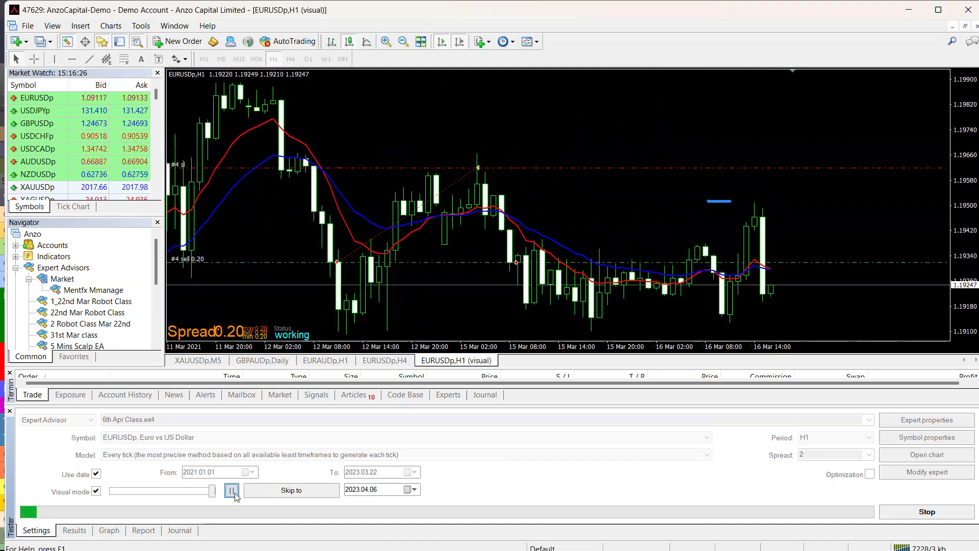
pyautogui.press('-')
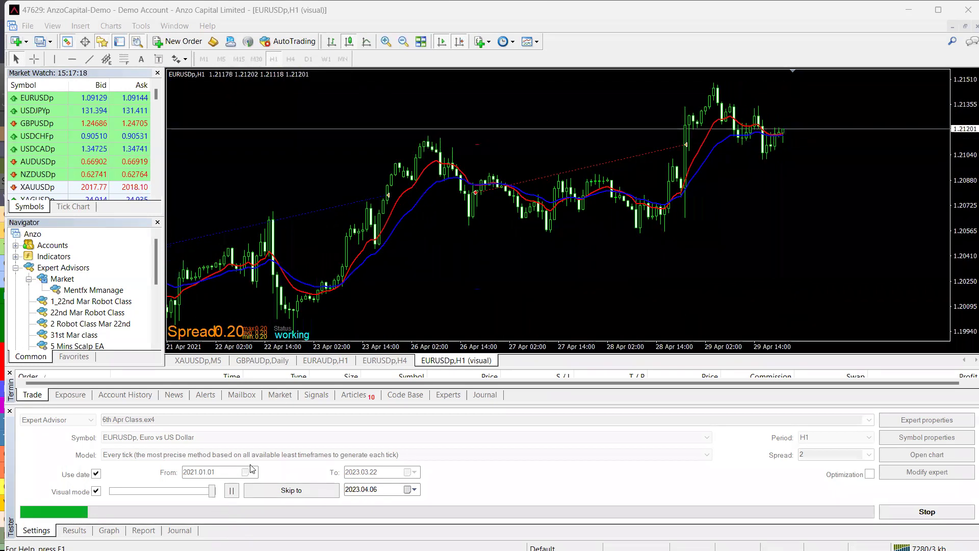
pyautogui.press('Pause')
# Review the executed trades on the zoomed-out chart from late April back to 19 March 2021.
pyautogui.scroll(10, 606, 147)
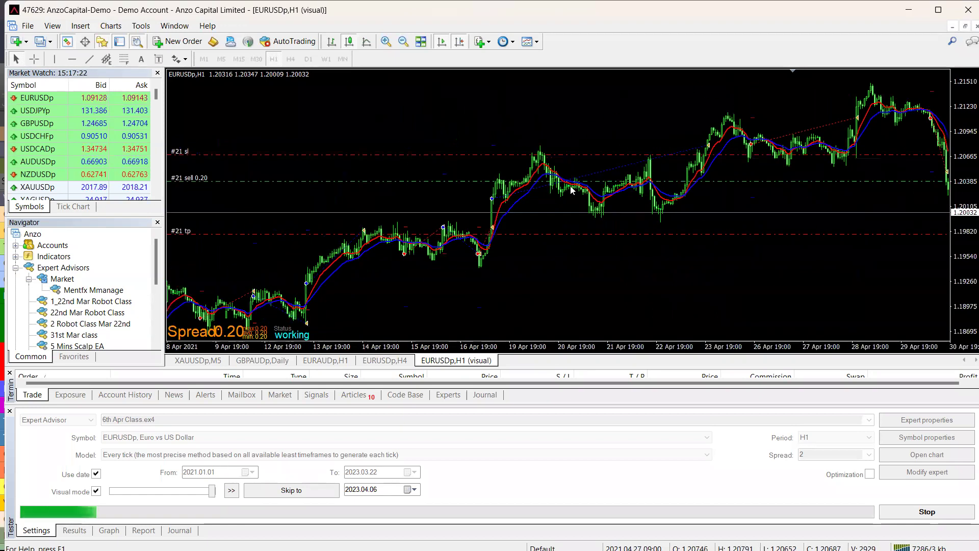
pyautogui.scroll(3, 641, 261)
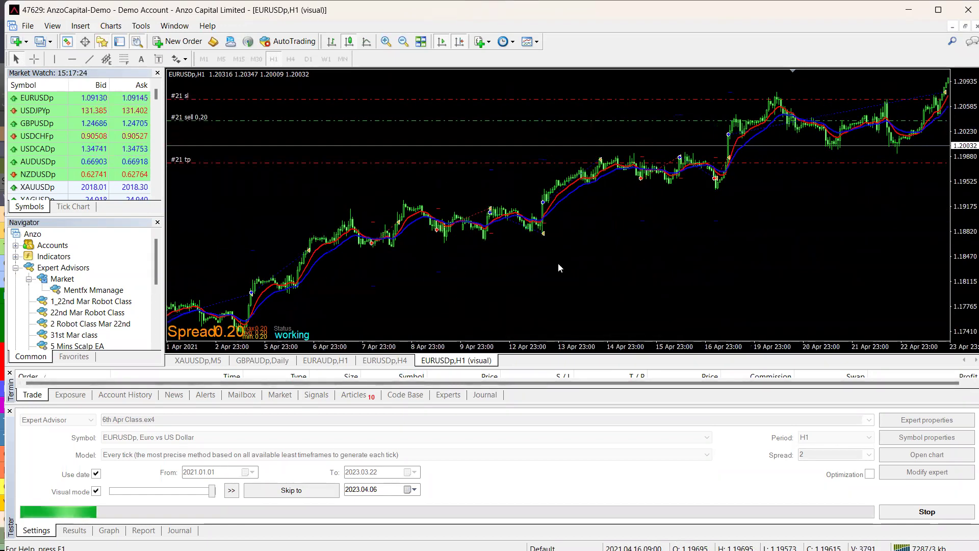
pyautogui.moveTo(401, 289); pyautogui.dragTo(650, 258)
pyautogui.moveTo(363, 170); pyautogui.dragTo(670, 181)
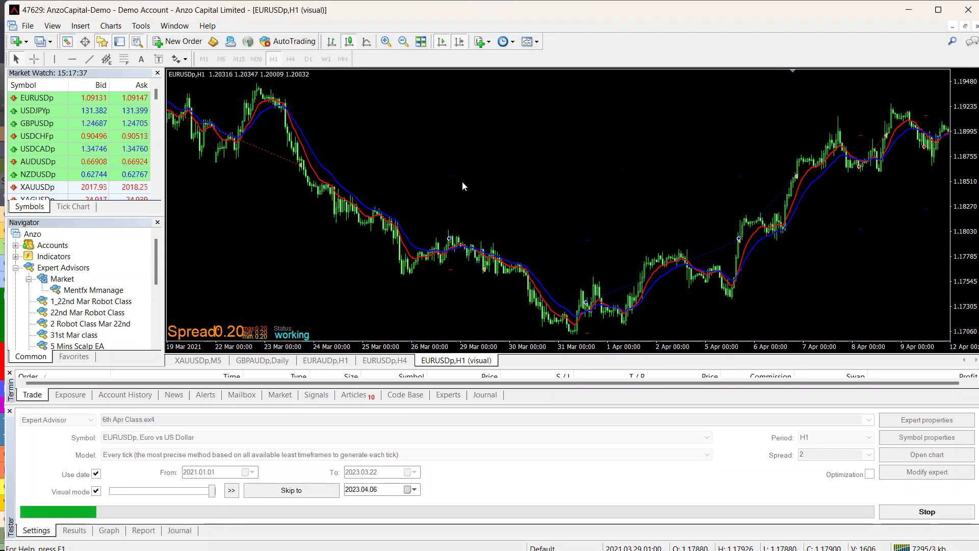
# Mark the 18 March sell's entry, stop loss, take profit and exit and the following downtrend with blue pen strokes, and erase the marks.
pyautogui.moveTo(402, 182); pyautogui.dragTo(503, 197)
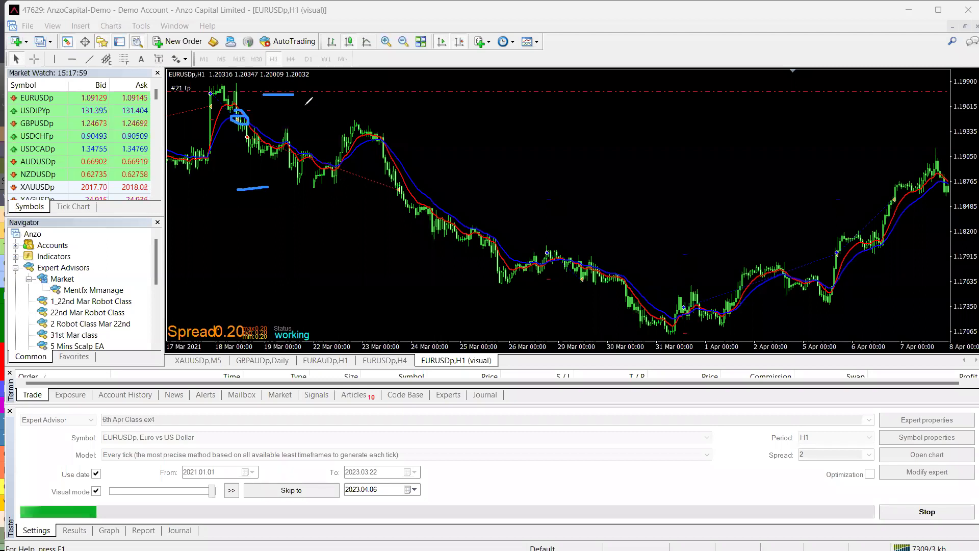
pyautogui.moveTo(396, 140); pyautogui.dragTo(371, 137)
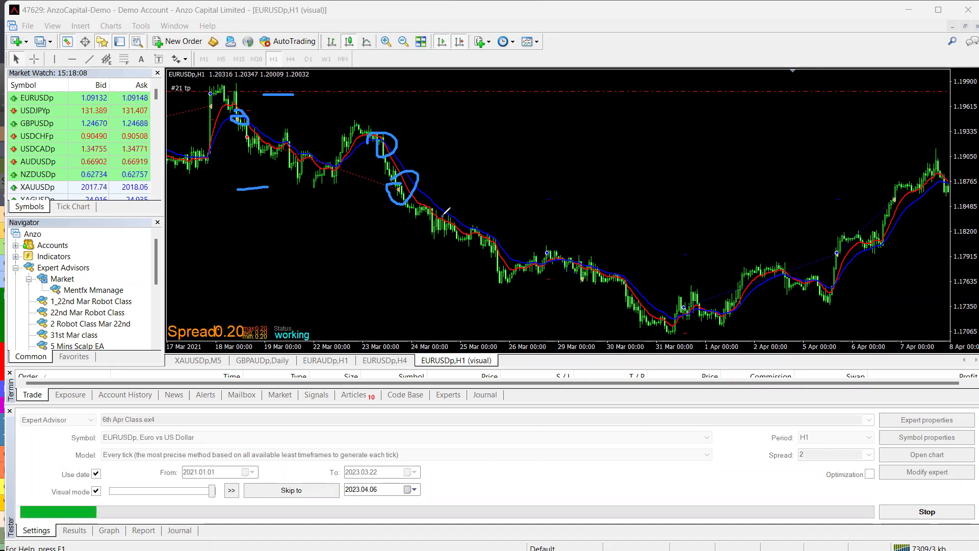
pyautogui.moveTo(607, 274); pyautogui.dragTo(666, 320)
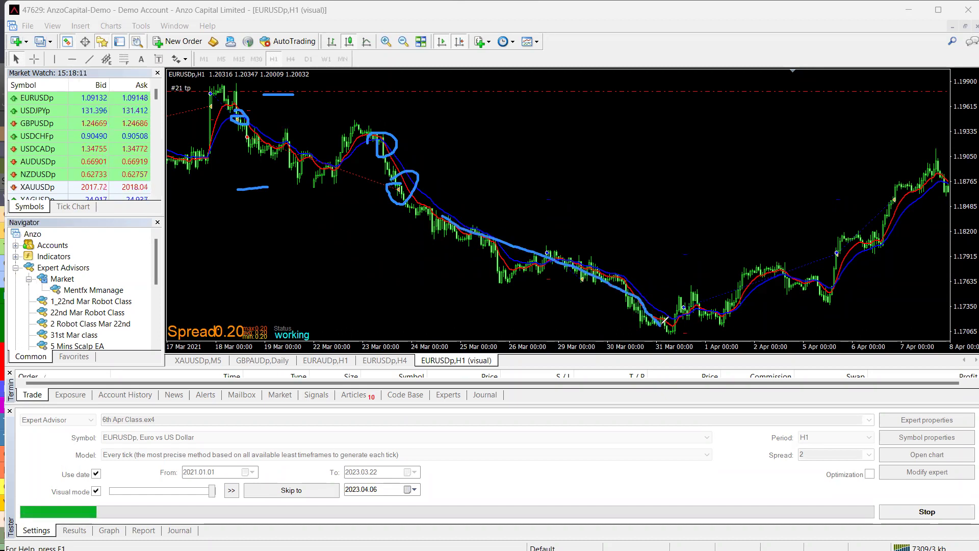
pyautogui.hotkey('ctrl', 'z')
pyautogui.hotkey('ctrl', 'z')
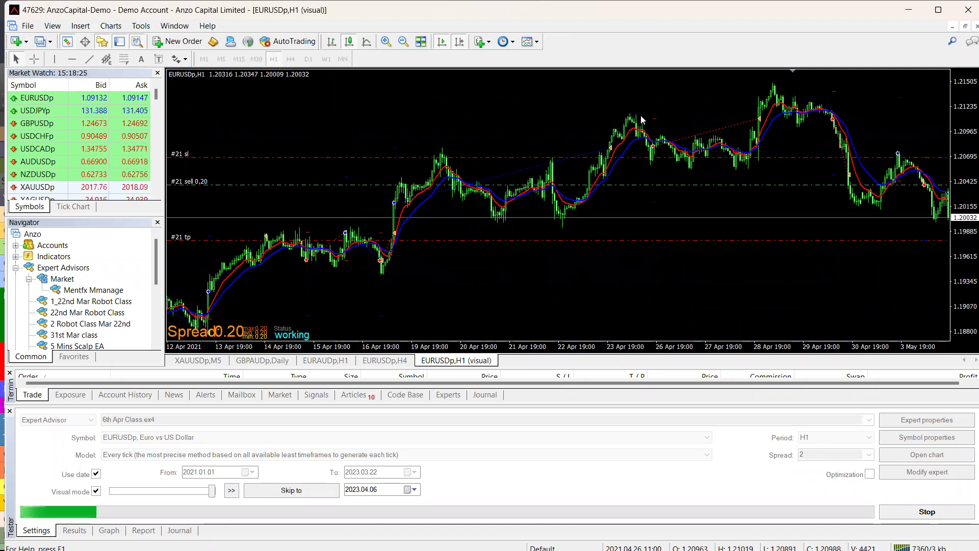
# Inspect the late April trades, advance the visual test past 7 May 2021, pause it, and resume the run into mid-May.
pyautogui.moveTo(542, 131); pyautogui.dragTo(532, 140)
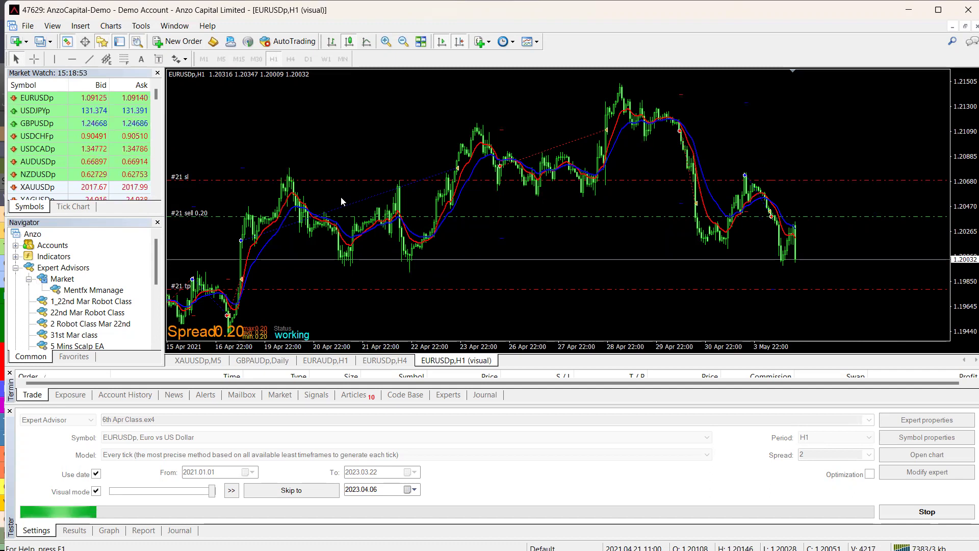
pyautogui.click(230, 493)
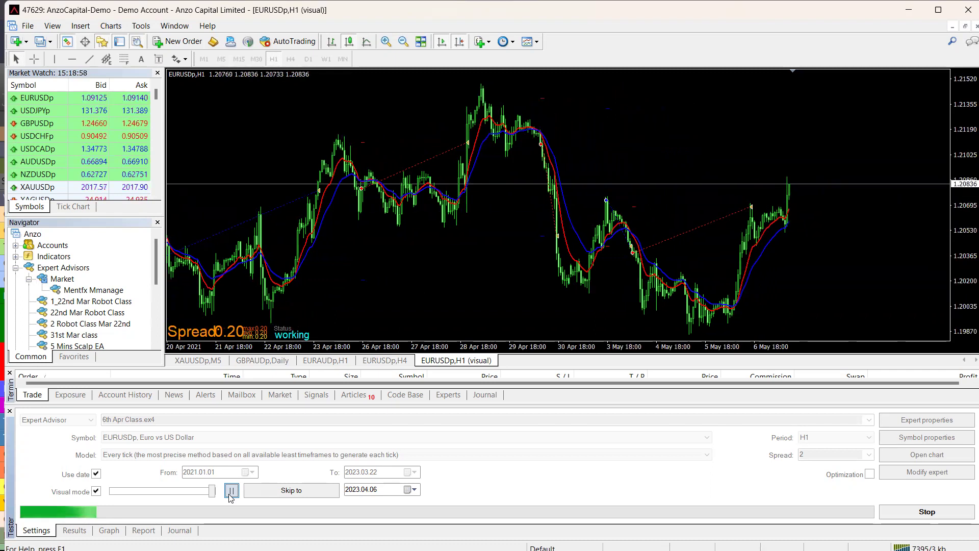
pyautogui.click(230, 491)
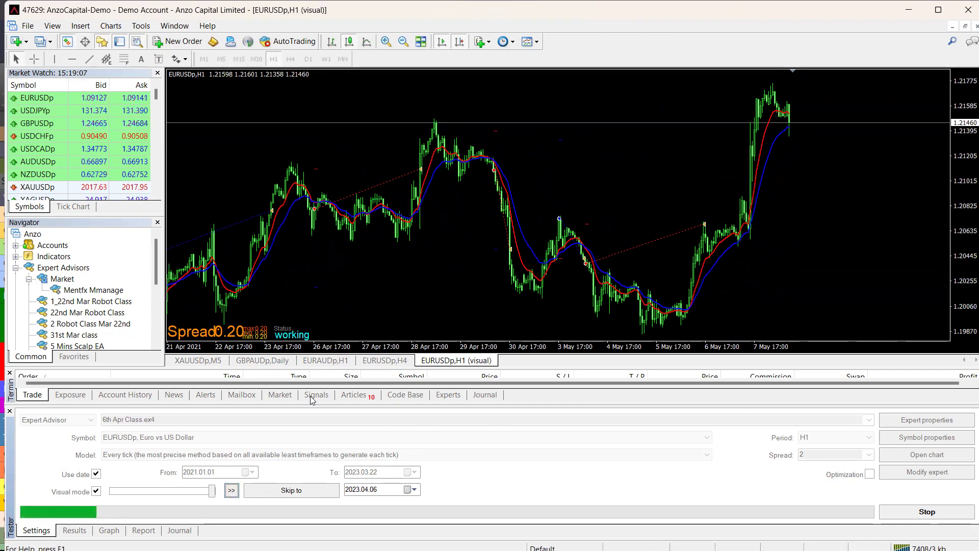
pyautogui.click(230, 495)
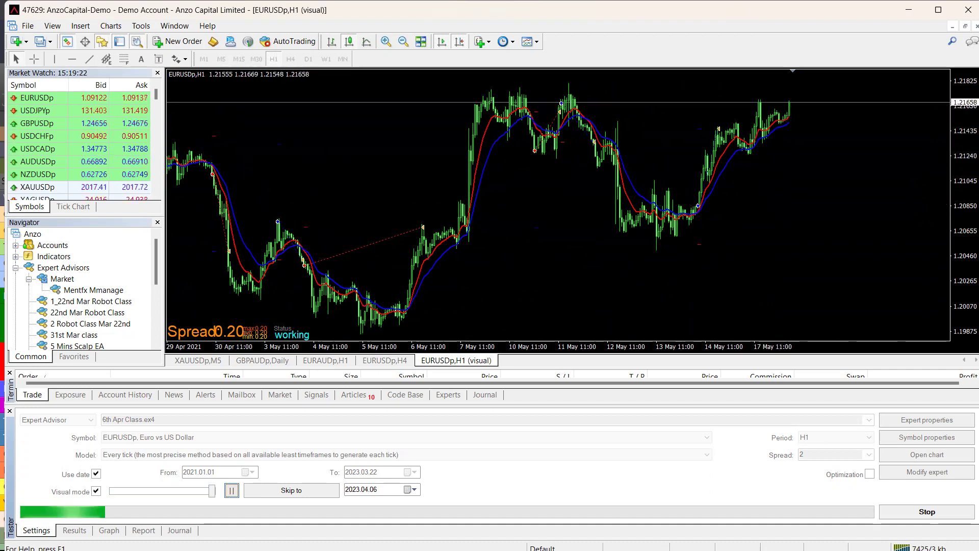
# Check the test results and the updated balance graph during the run, and return to the test settings.
pyautogui.click(71, 530)
pyautogui.click(109, 530)
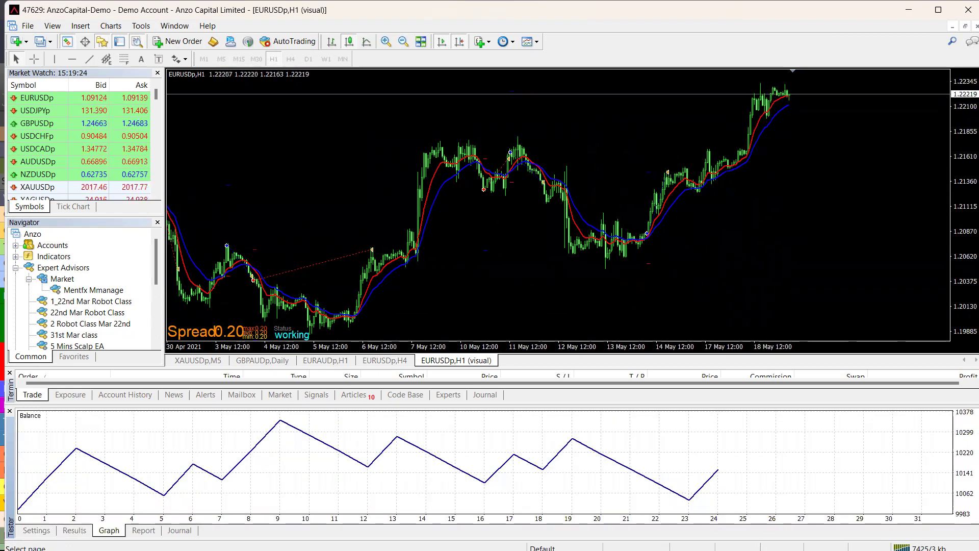
pyautogui.click(48, 530)
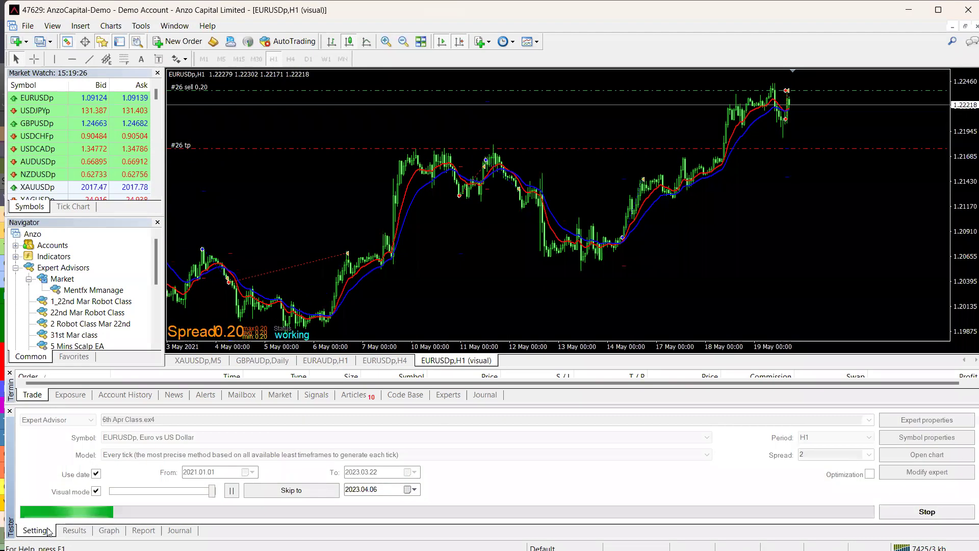